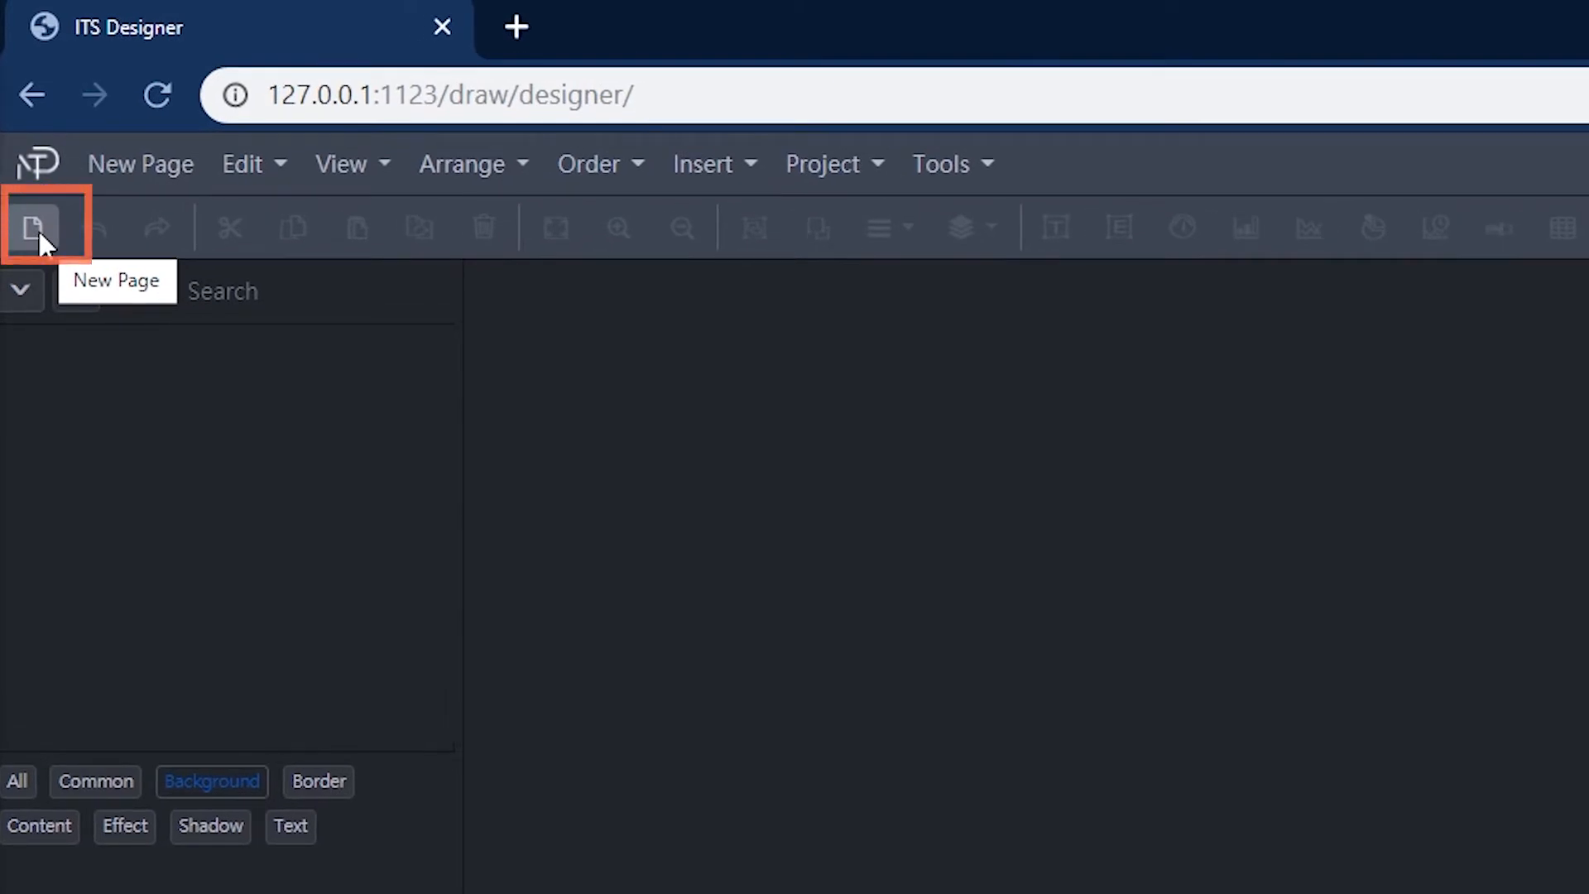
Step: Add a new page and inspect its Delete, Duplicate and Export options
click(33, 226)
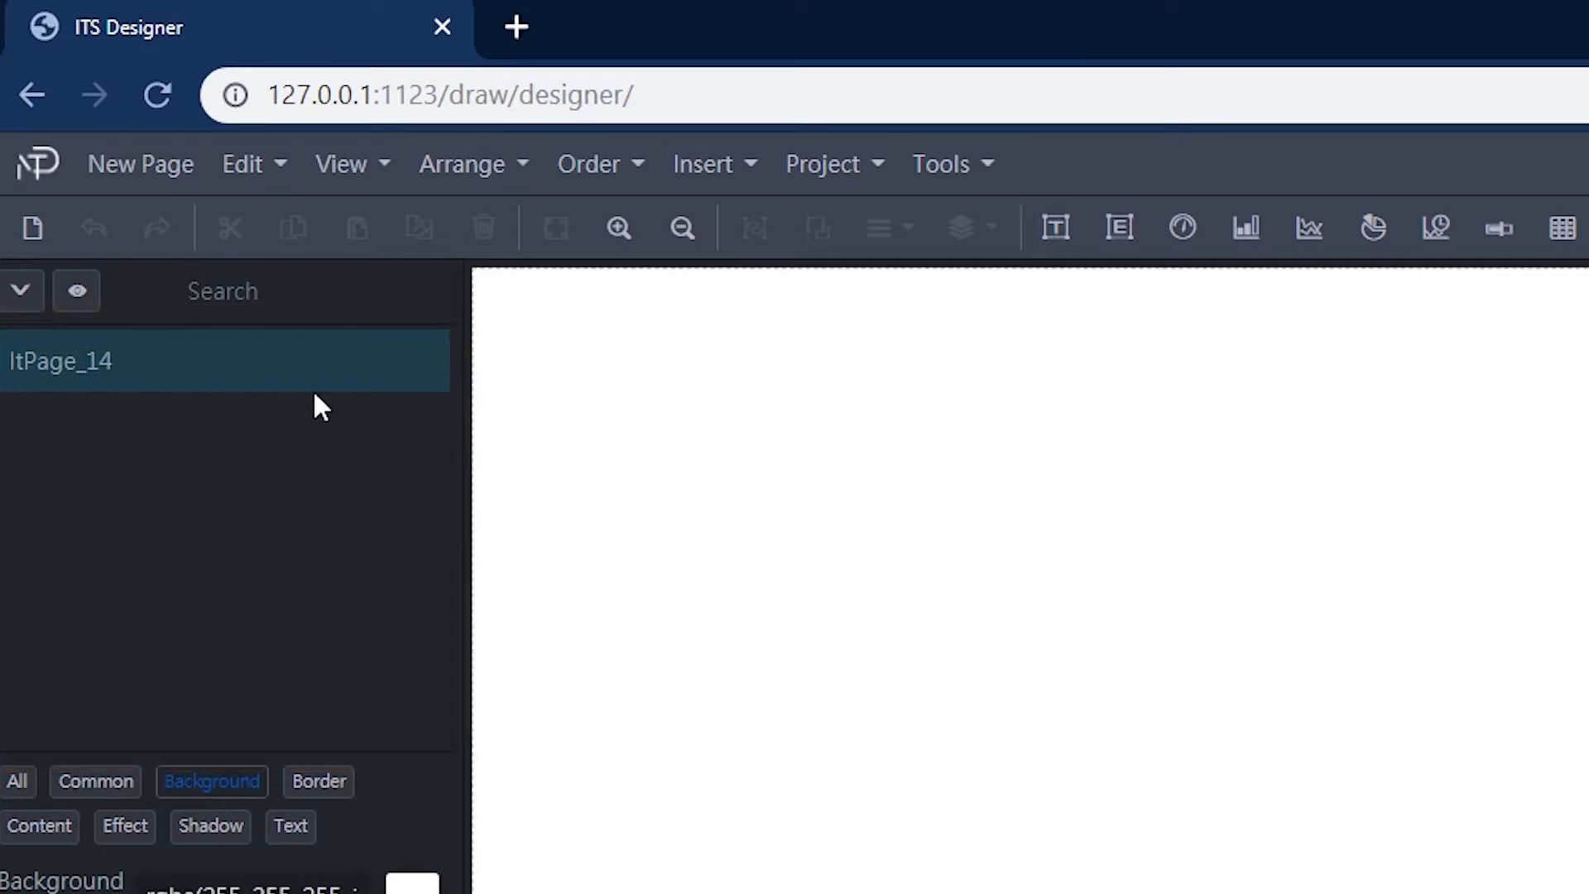
right_click(285, 360)
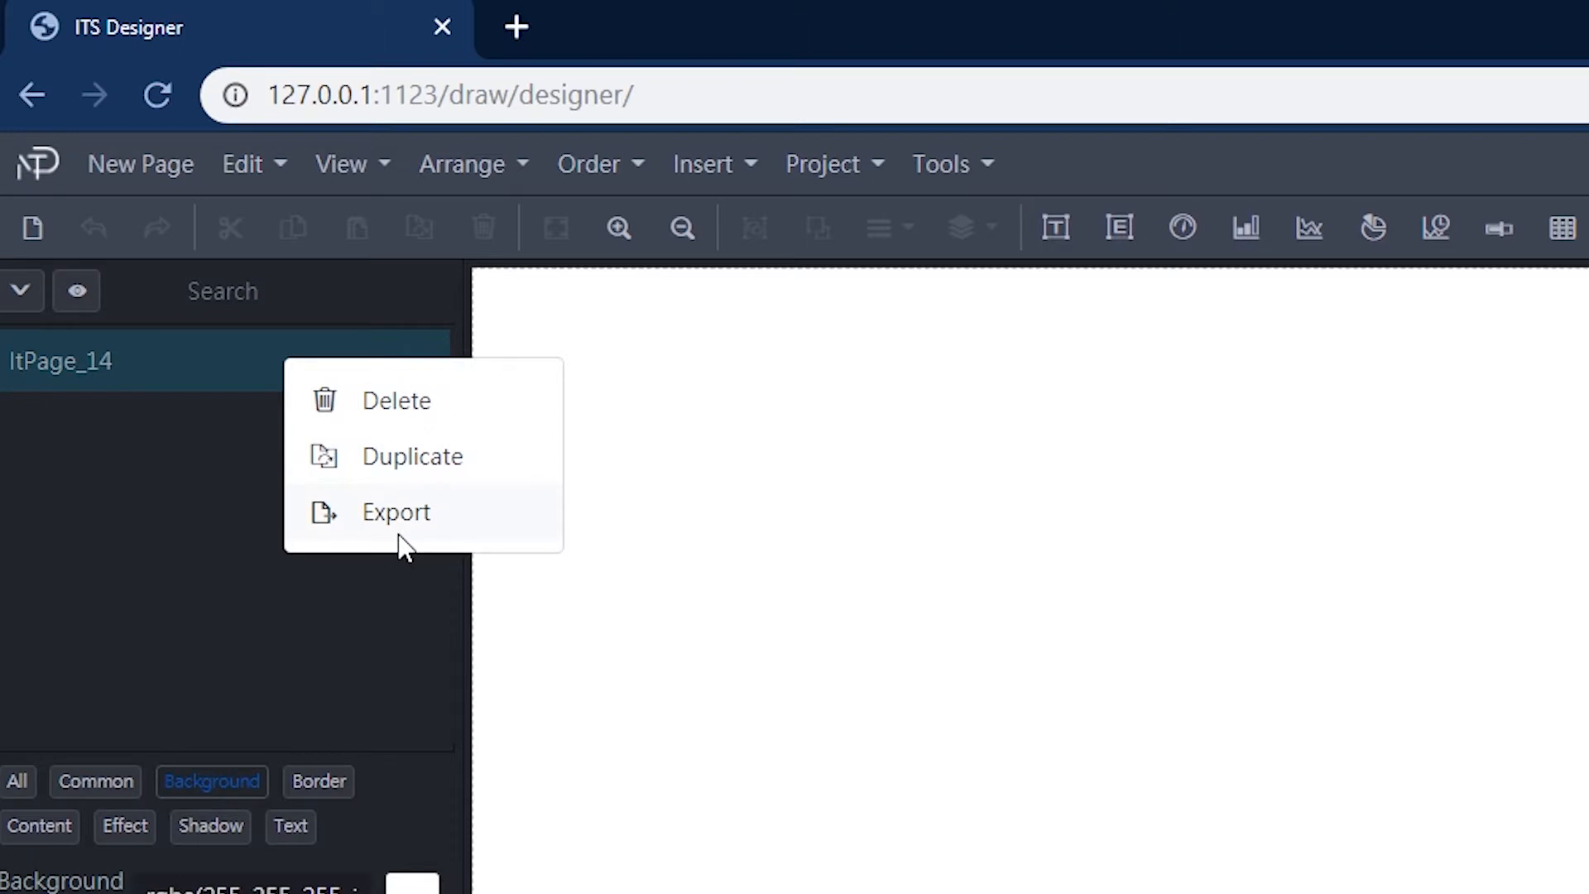
click(375, 630)
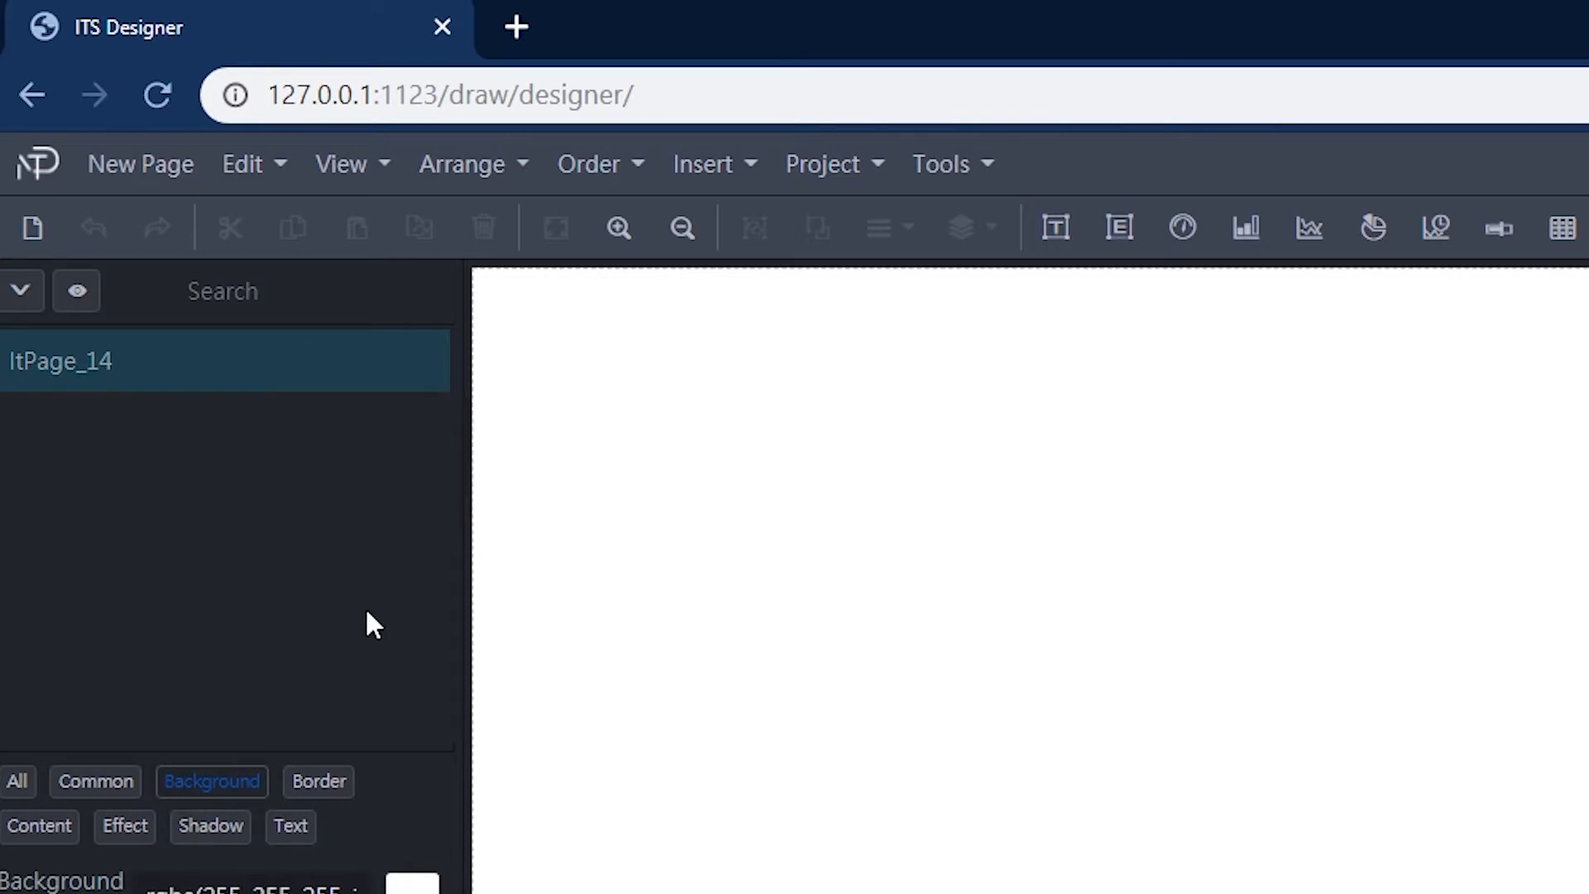
Step: Add two more new pages
click(31, 232)
click(31, 232)
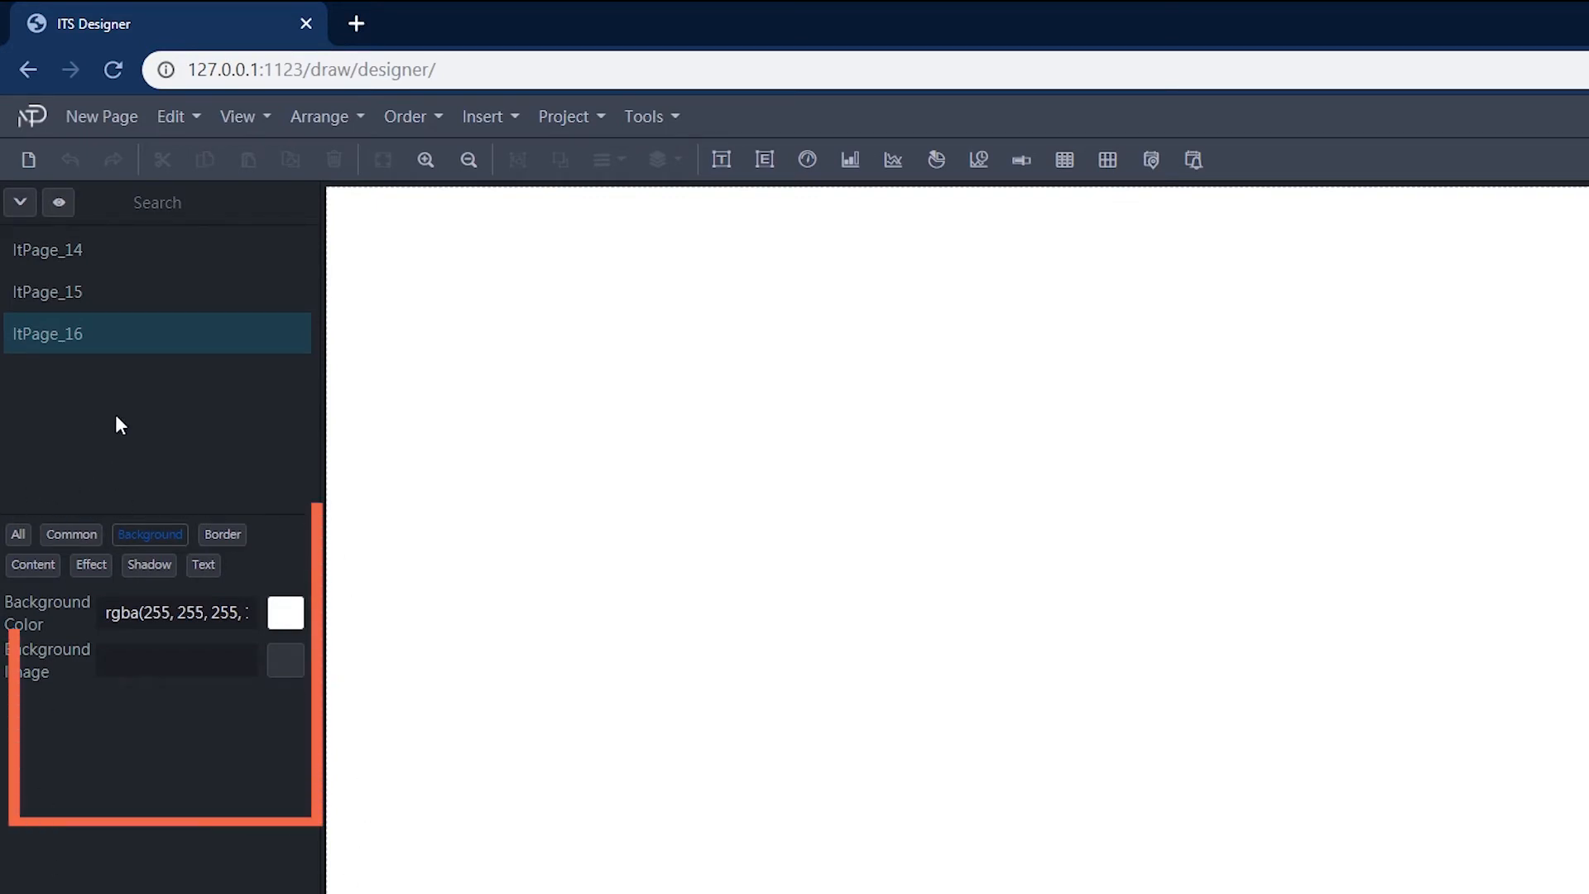
drag(316, 444, 497, 441)
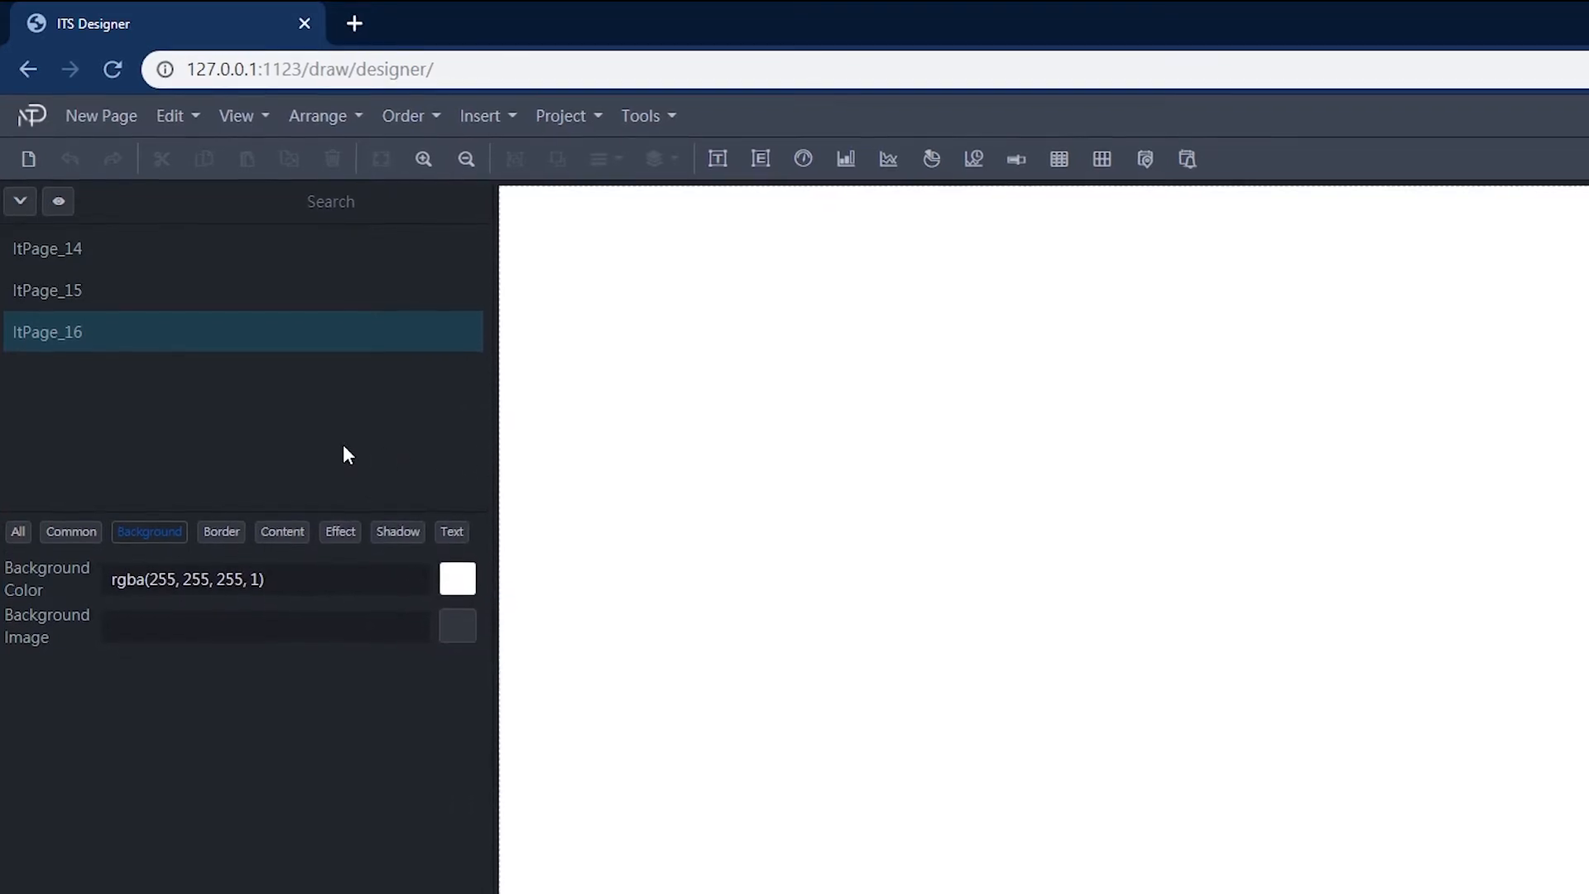
Step: Browse the page's property categories: All, Common, Background, Border, Content and Effect
click(17, 518)
click(72, 518)
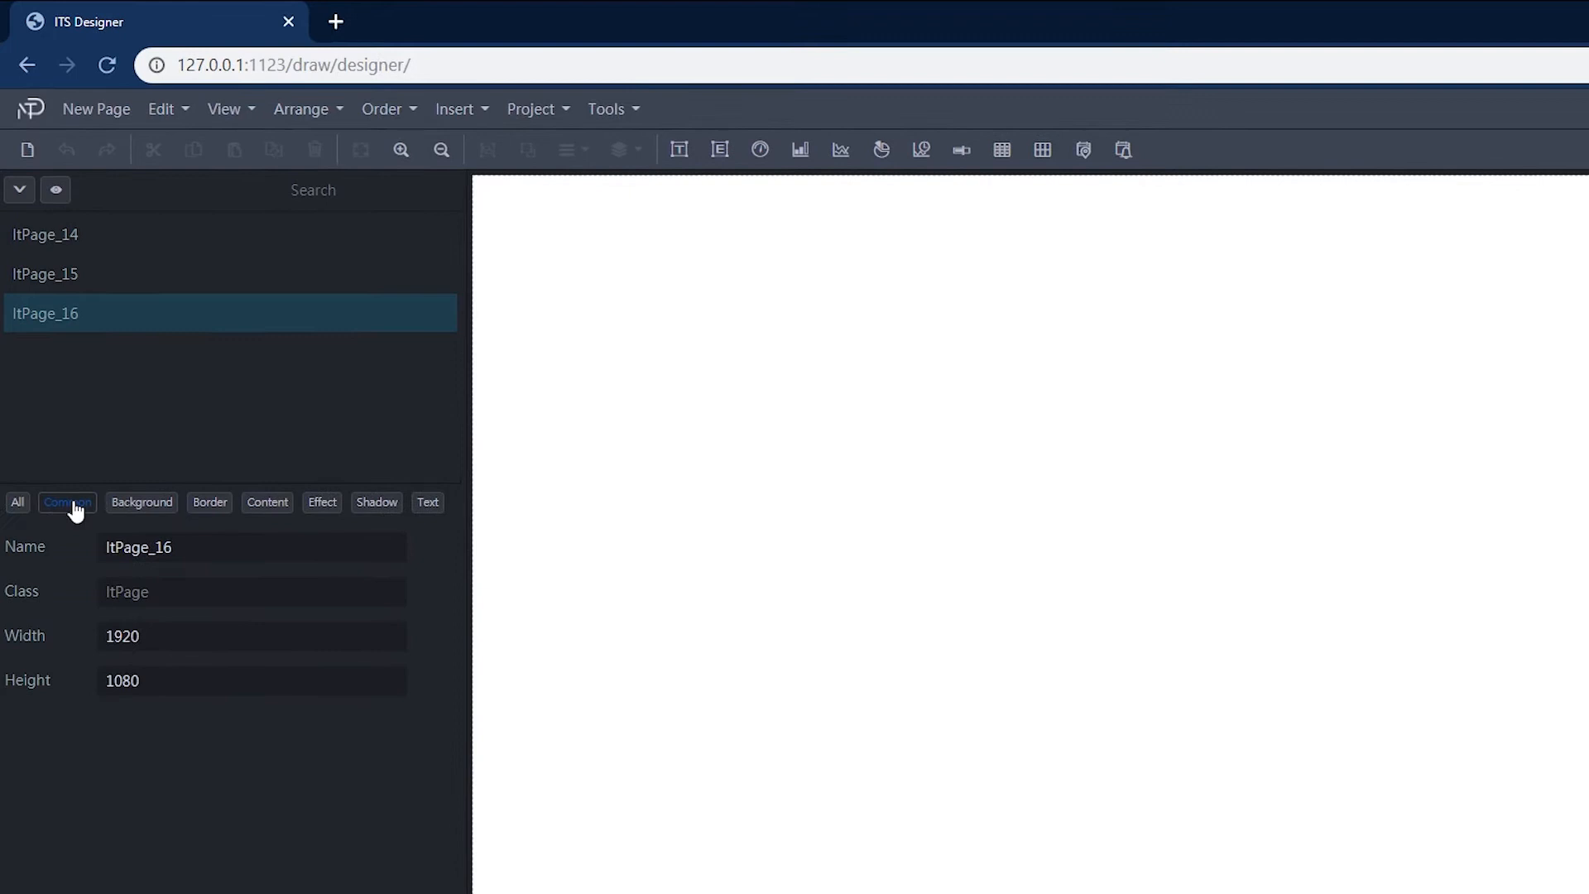
click(142, 503)
click(213, 504)
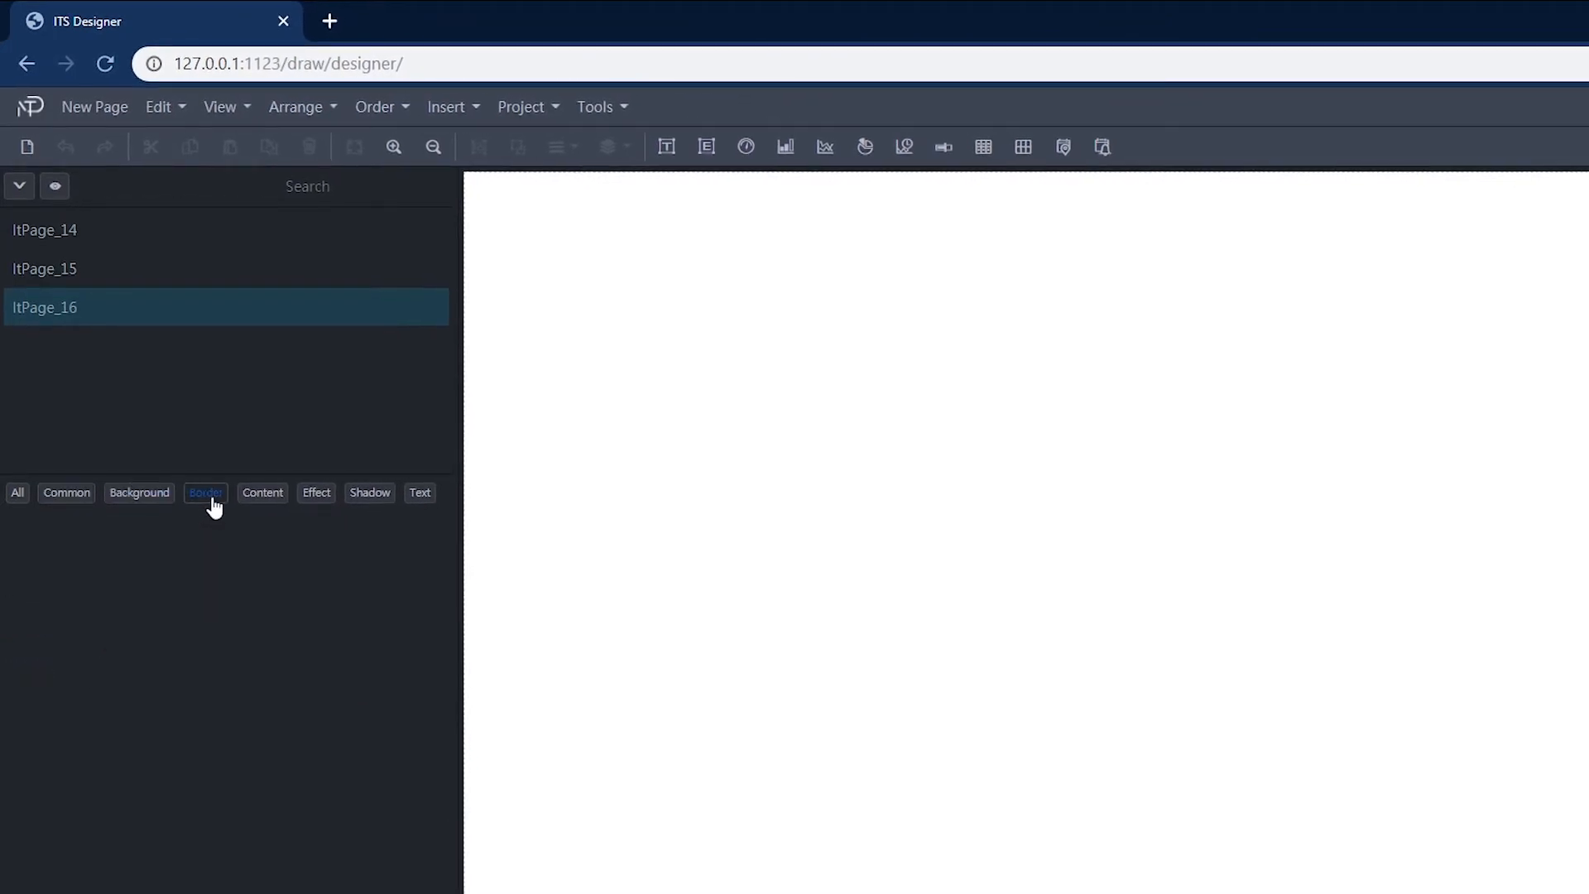
click(265, 497)
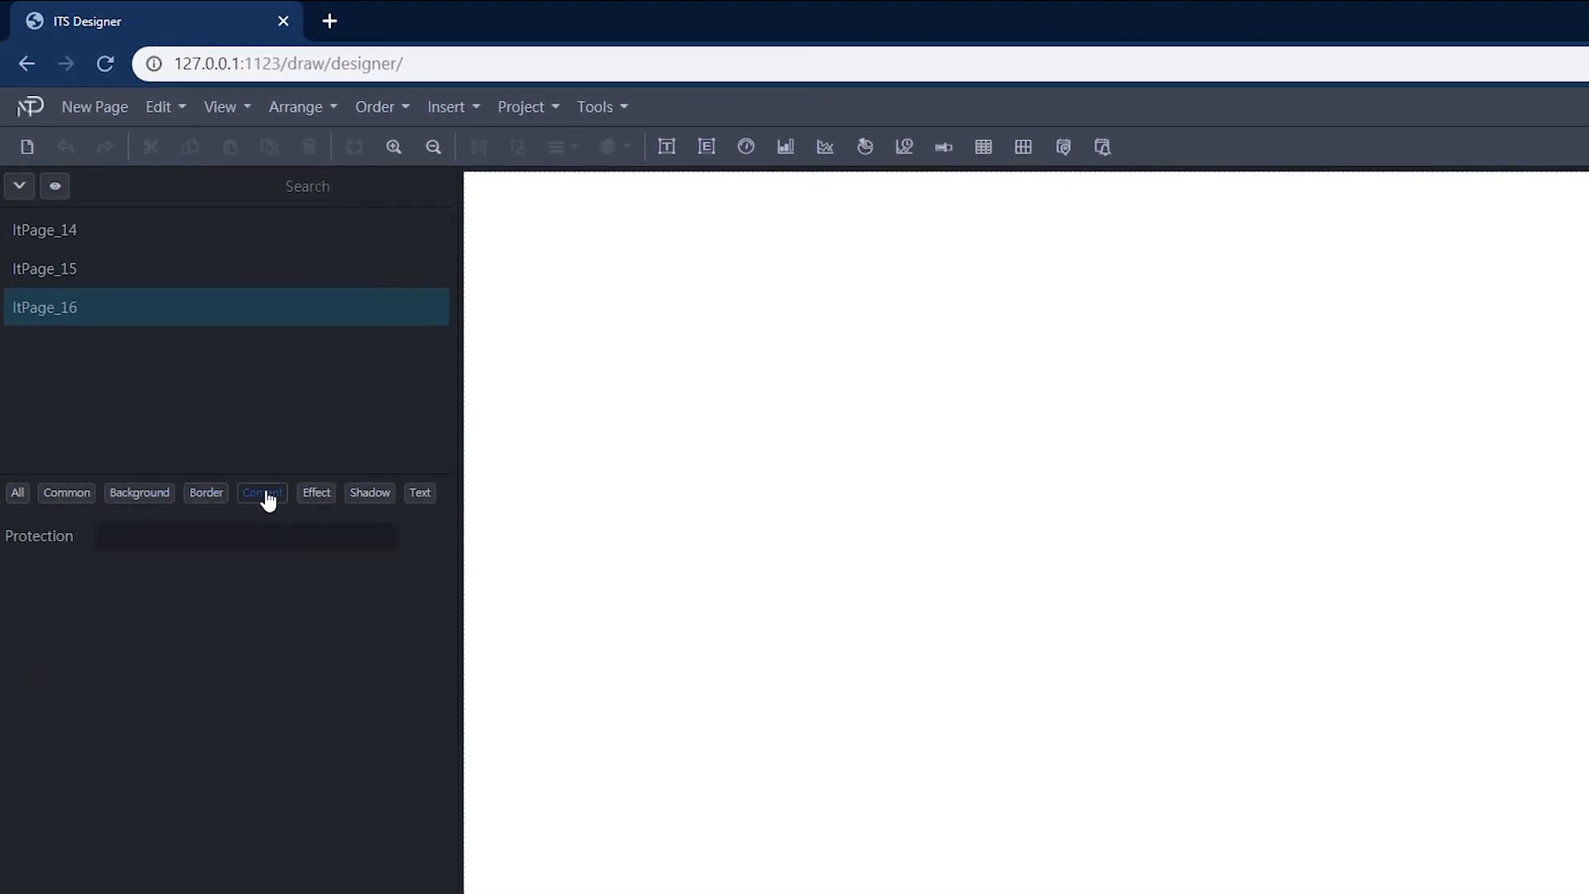
click(318, 499)
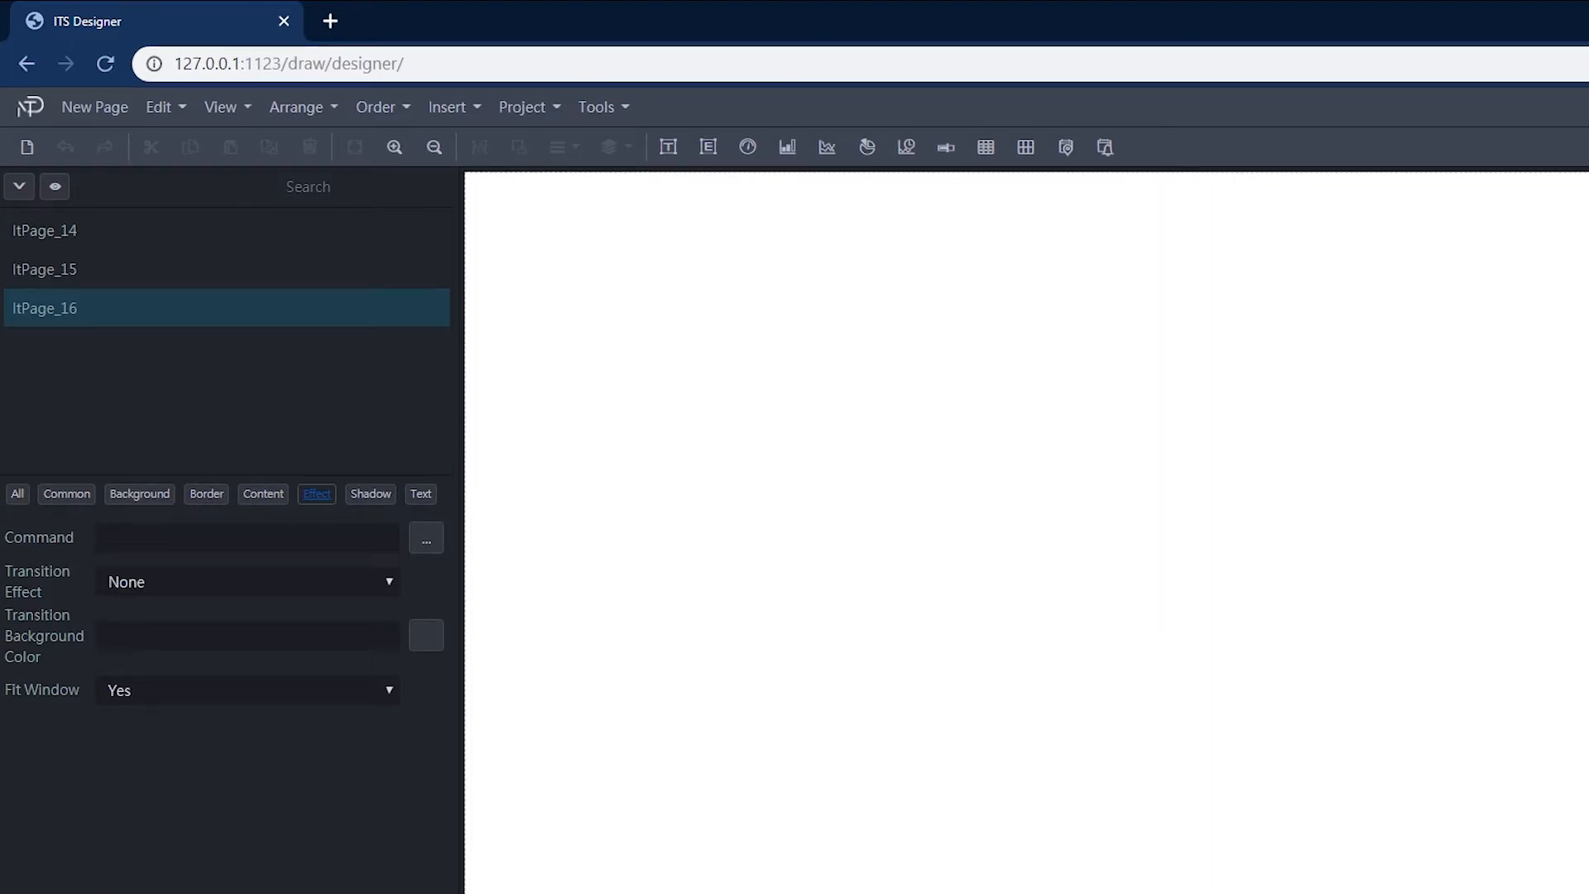
click(66, 497)
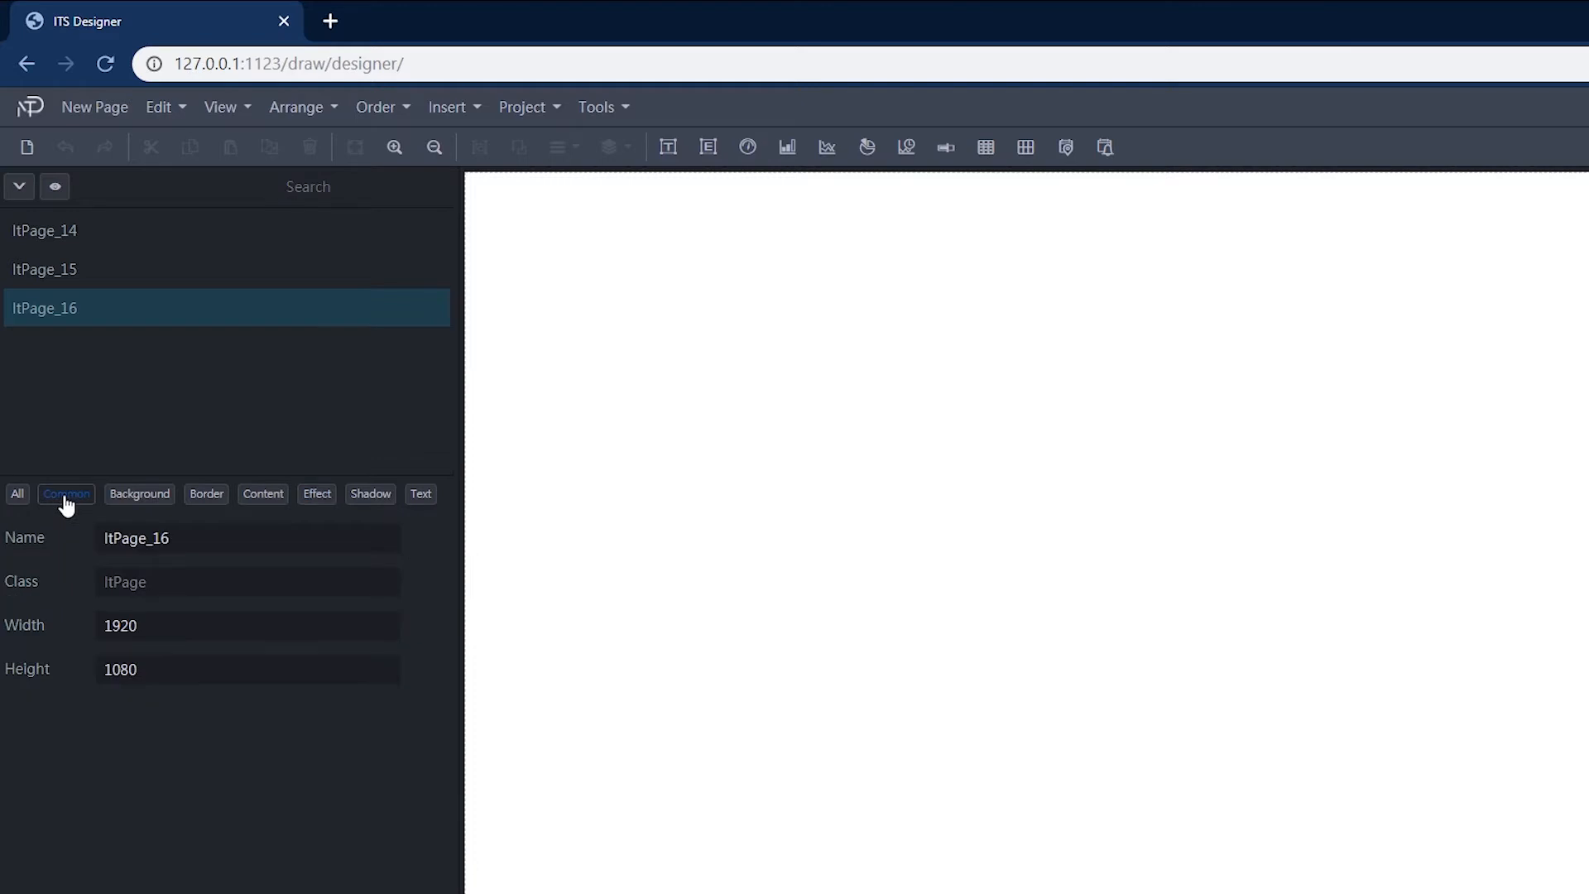
Step: Rename the current page to home
double_click(157, 537)
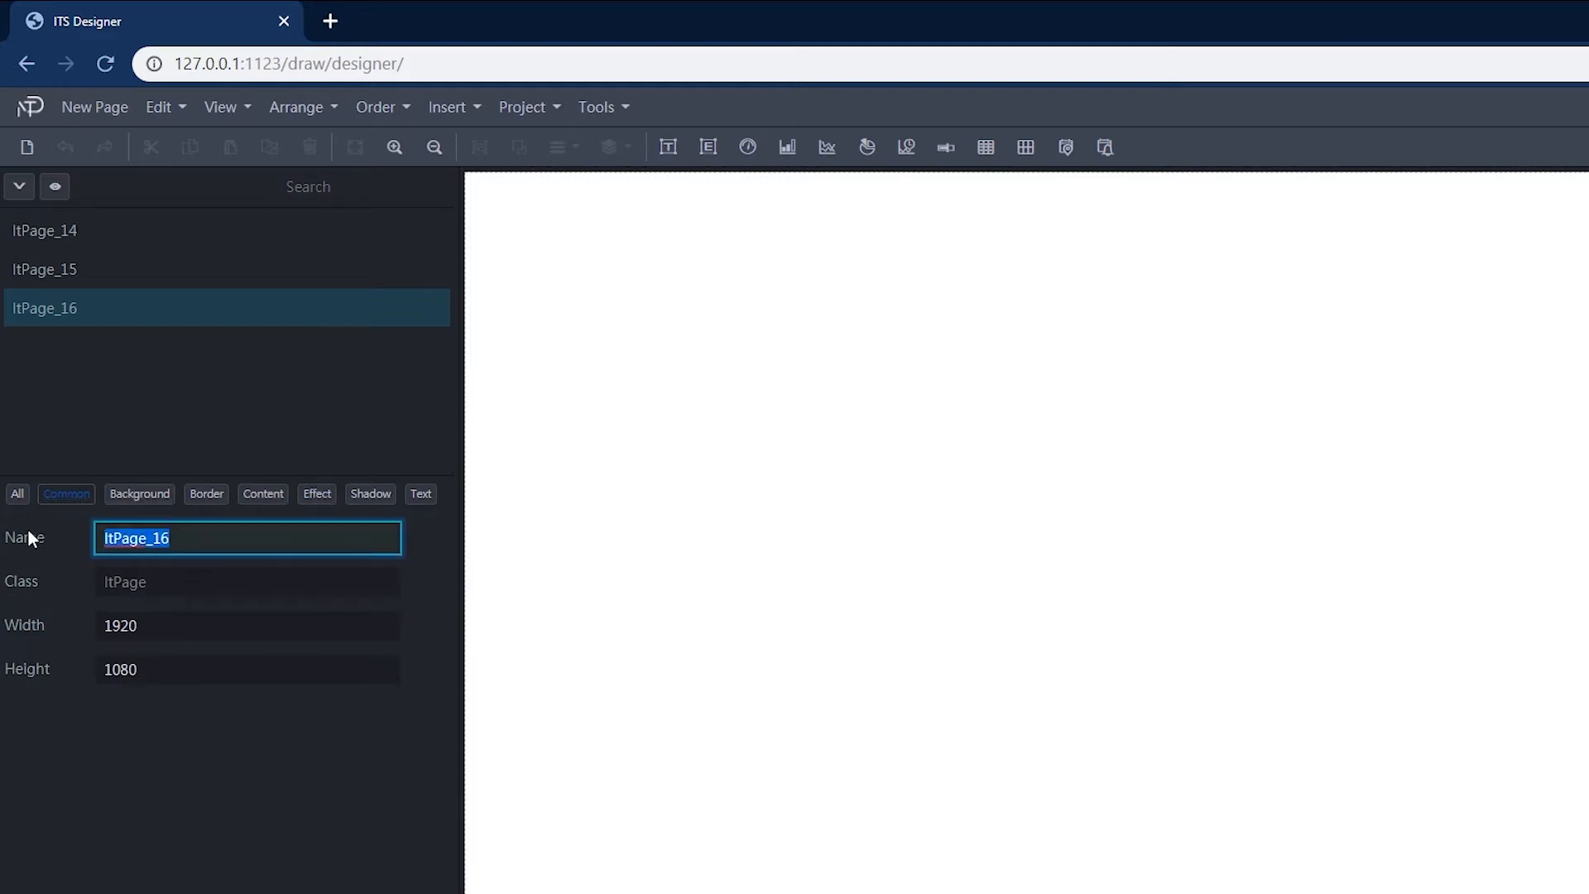
text(home)
key(Return)
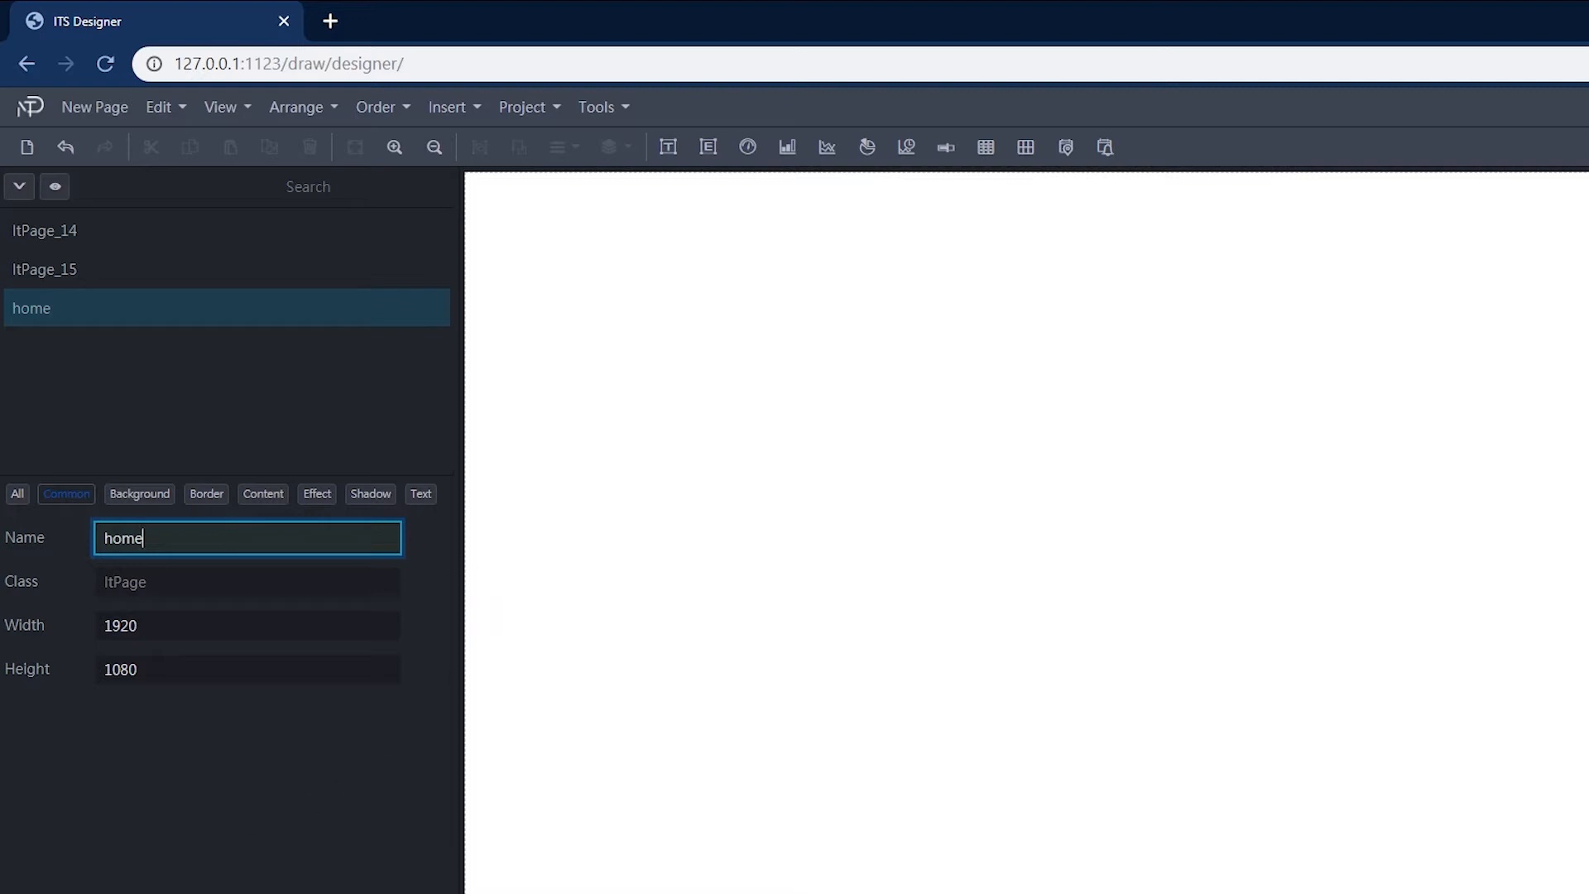
Step: Clear the page's background color value
click(139, 493)
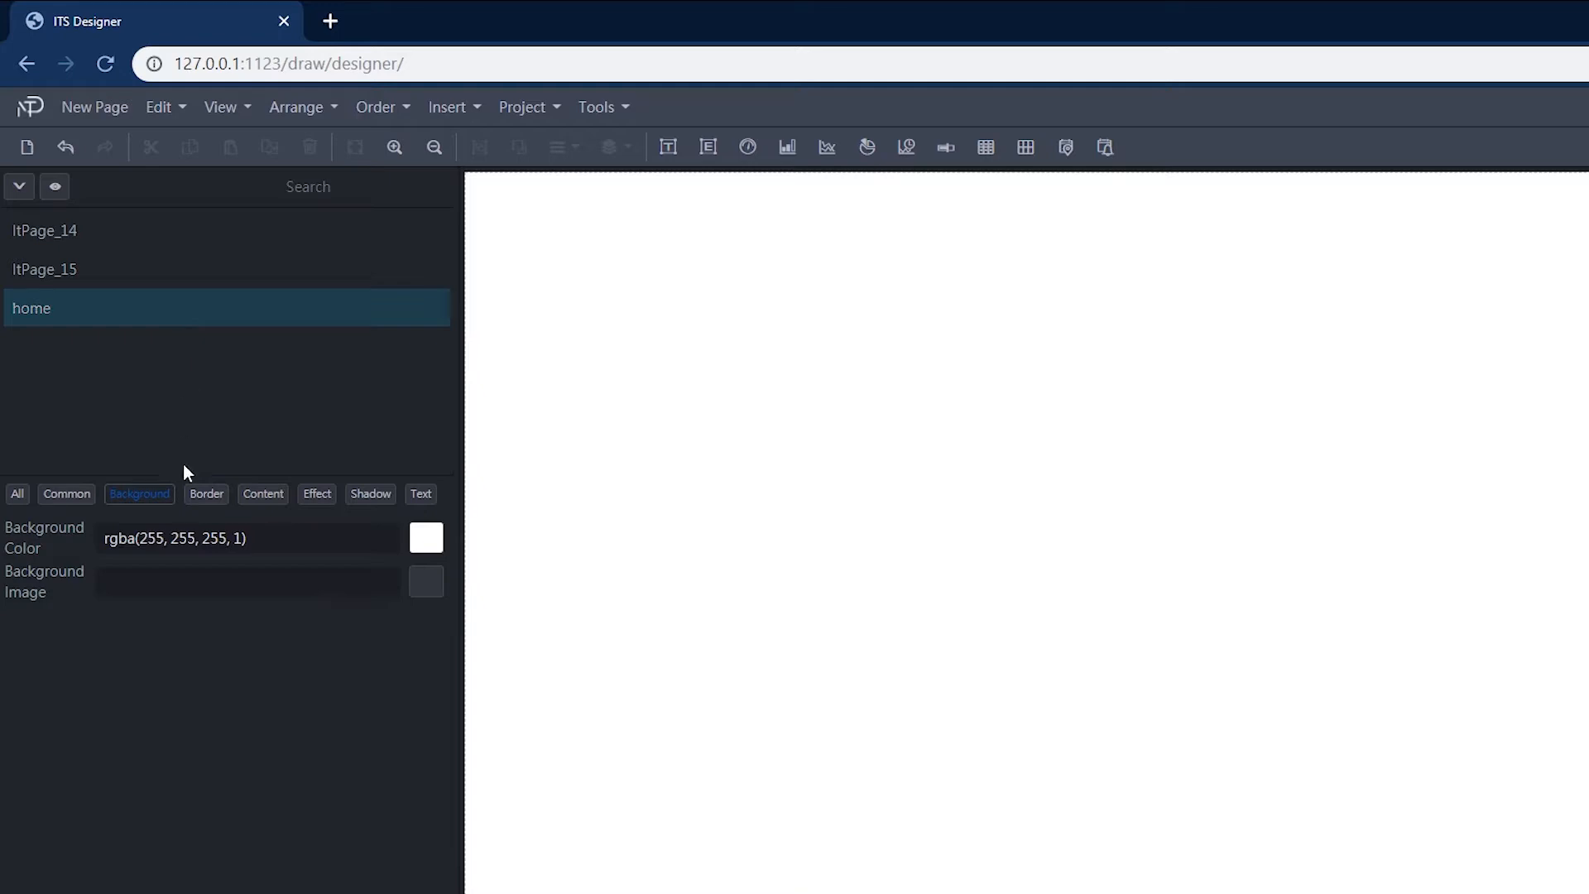
click(273, 542)
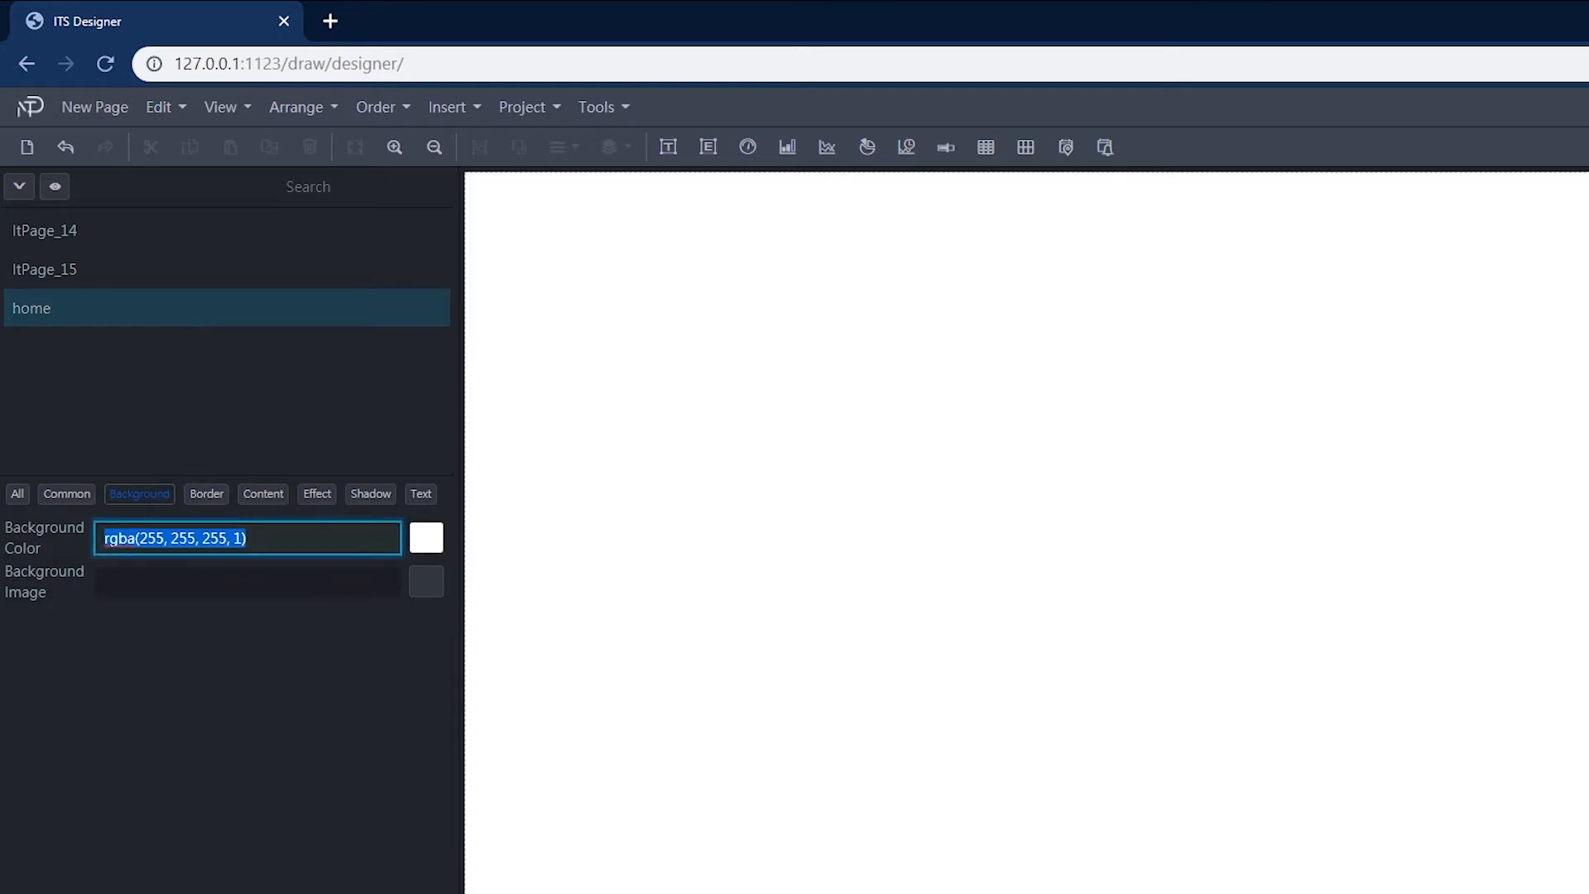
key(BackSpace)
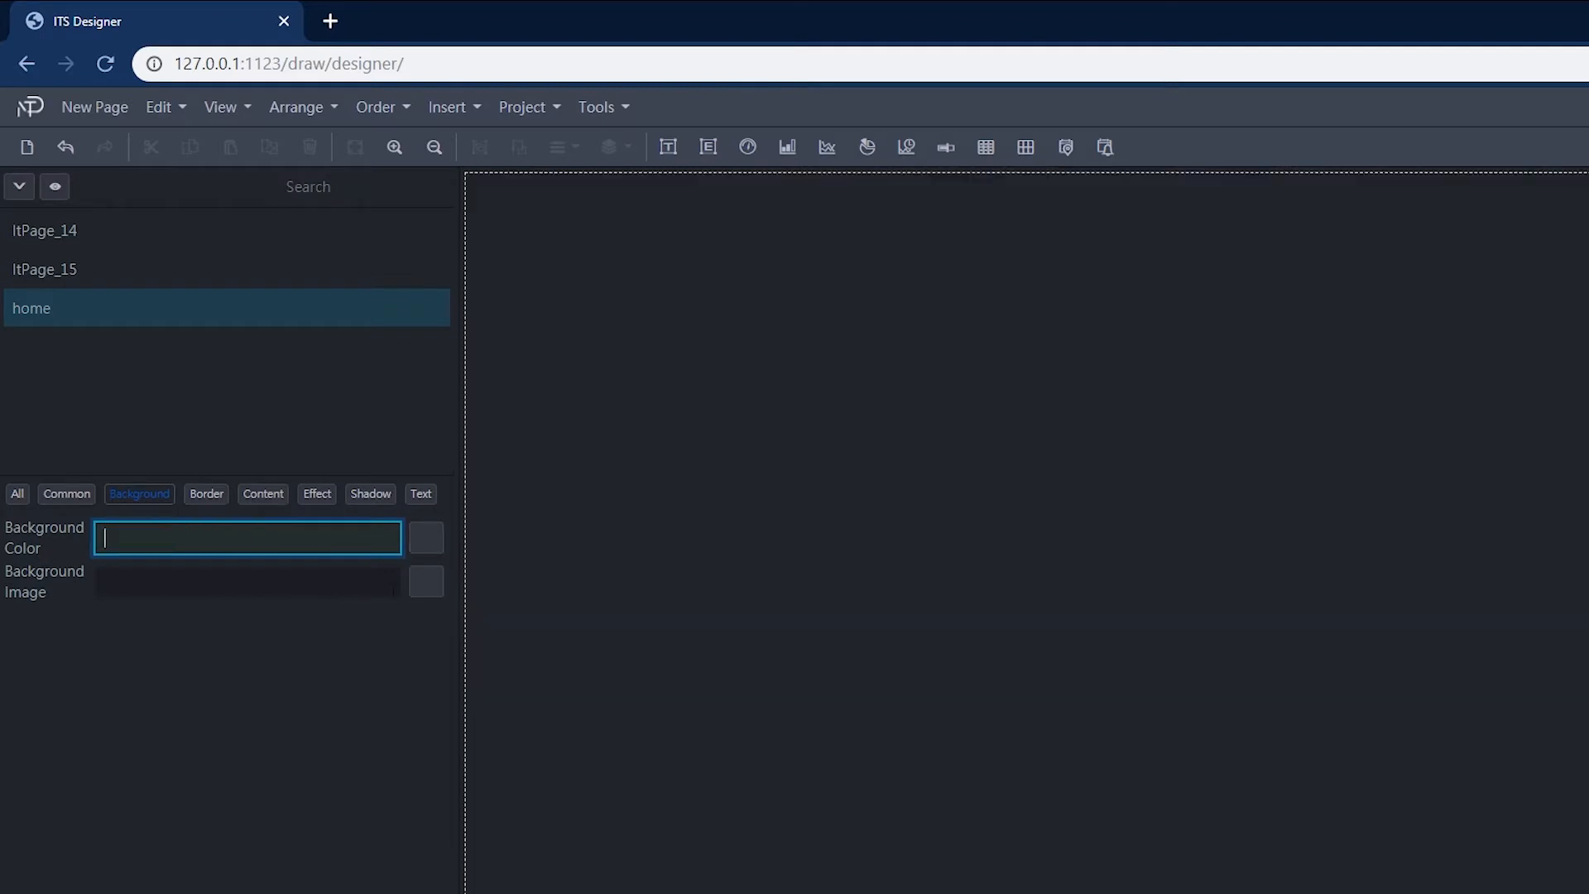
Step: Upload color sky.jpg from the Pictures folder into the background image picker
click(429, 594)
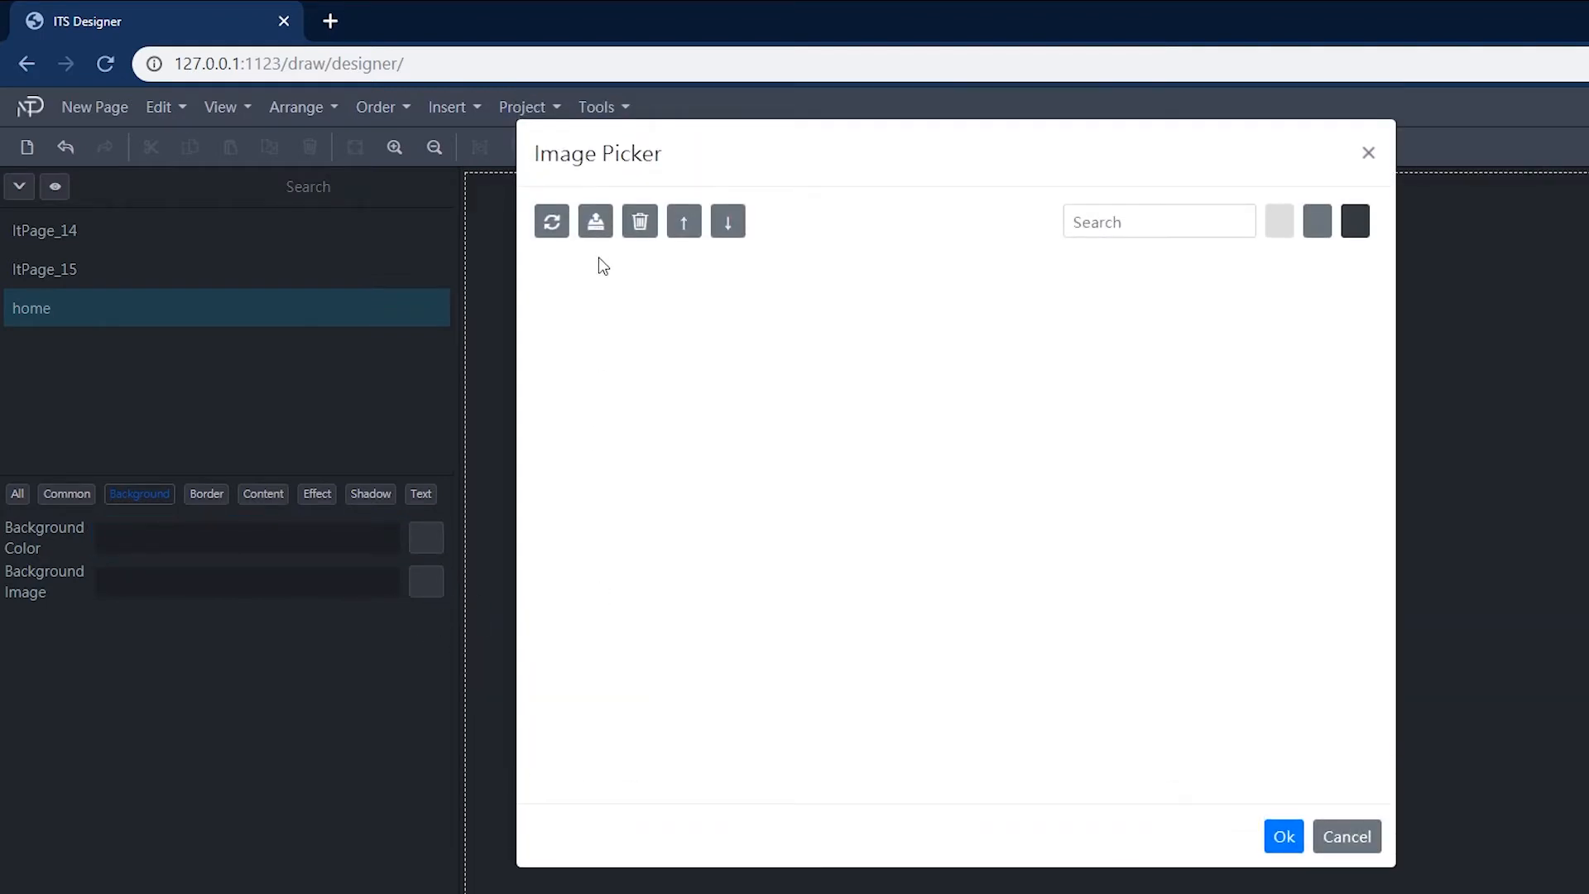
click(596, 223)
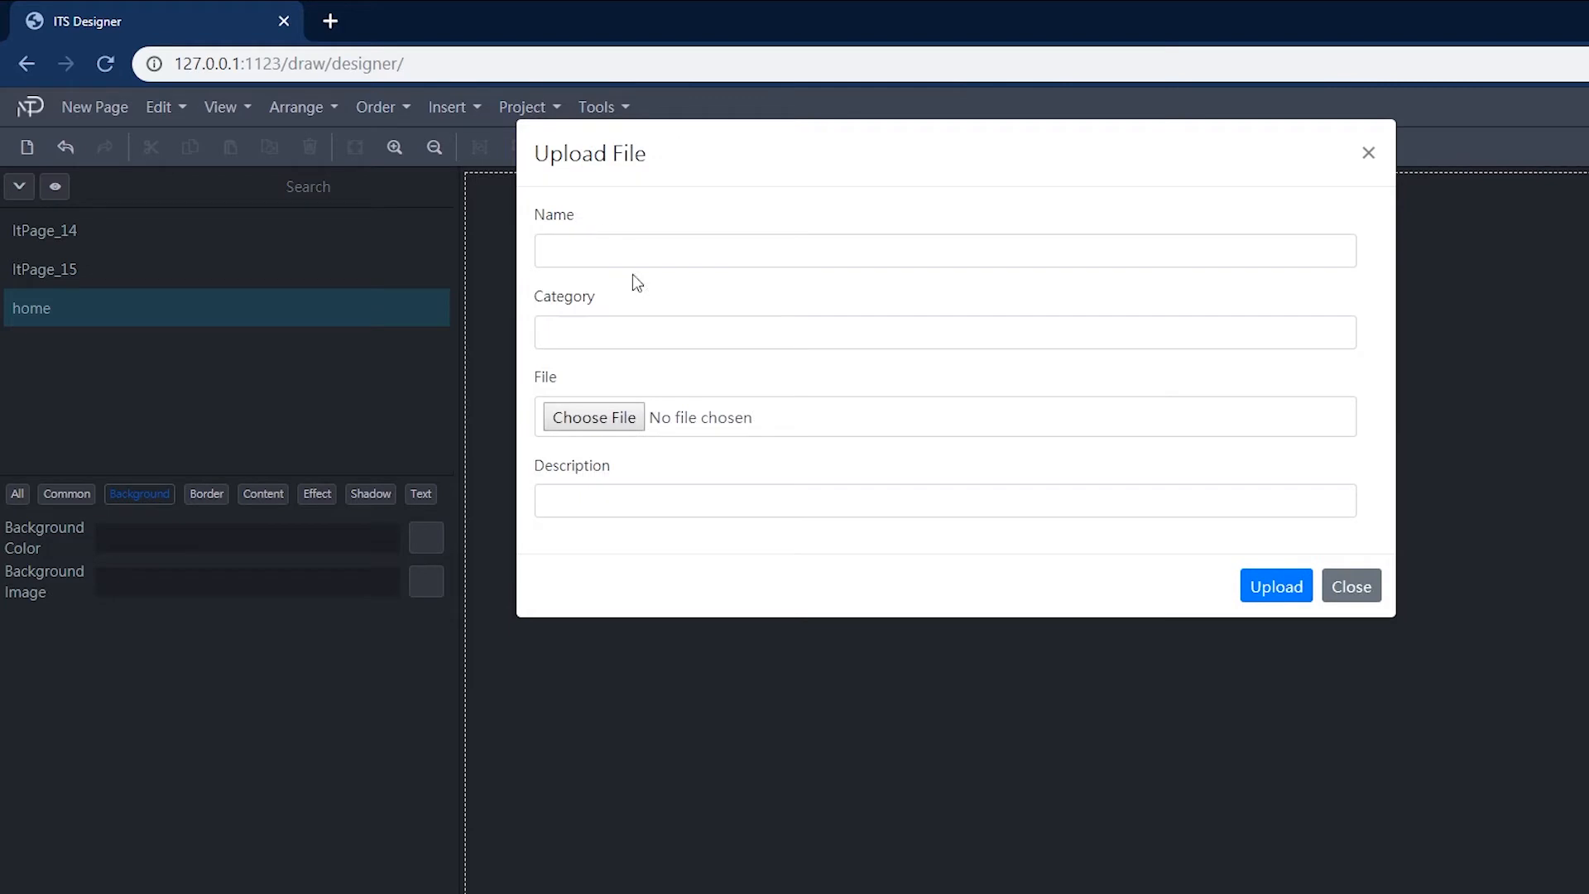
click(610, 418)
click(839, 341)
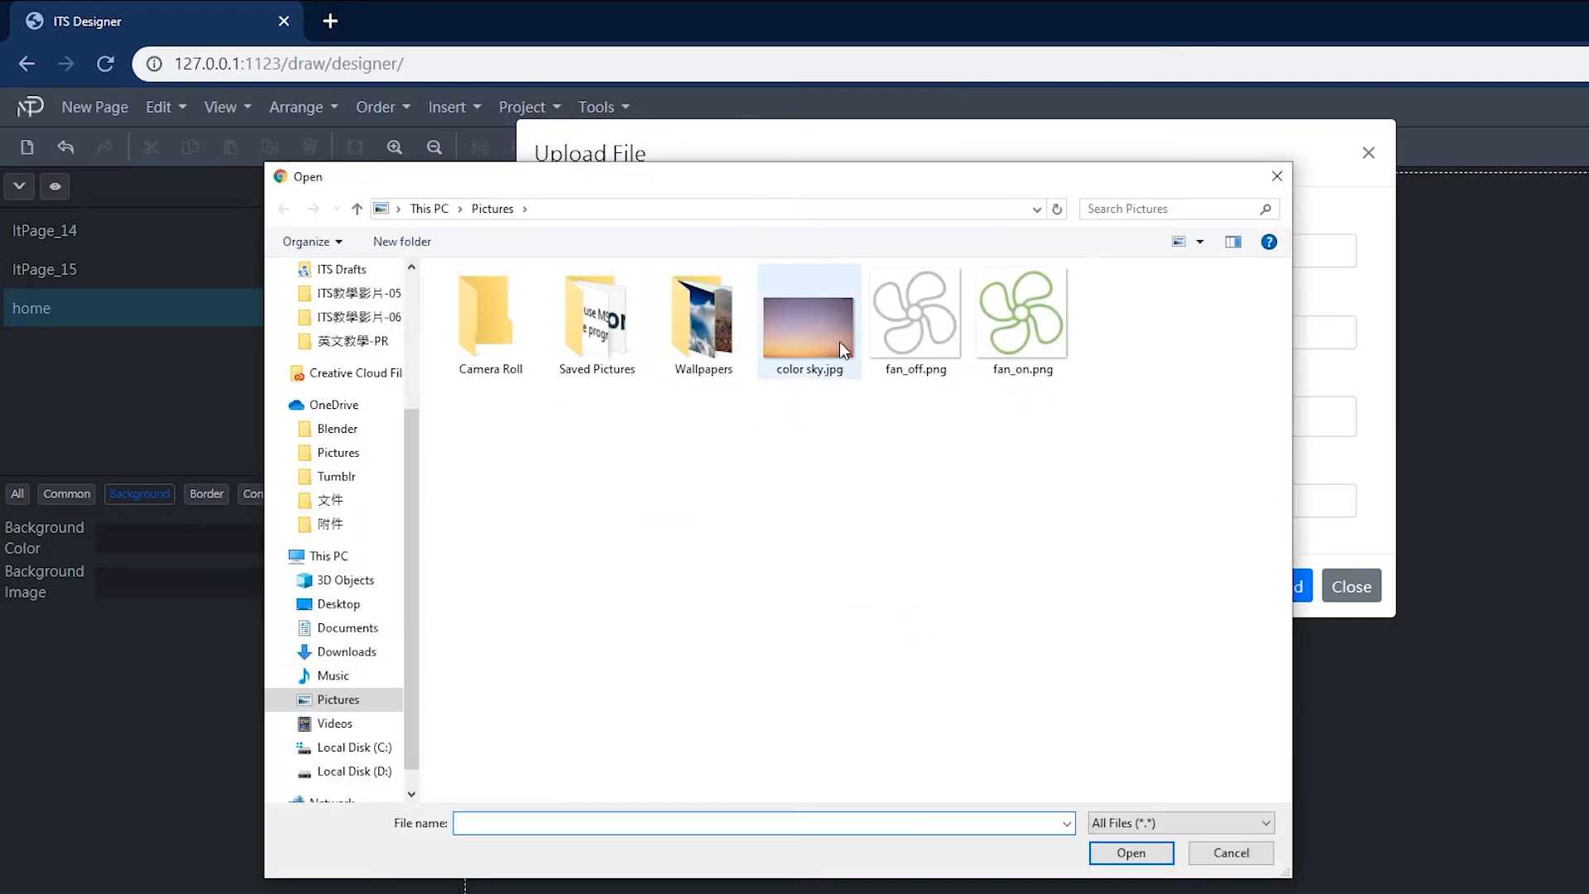
double_click(839, 341)
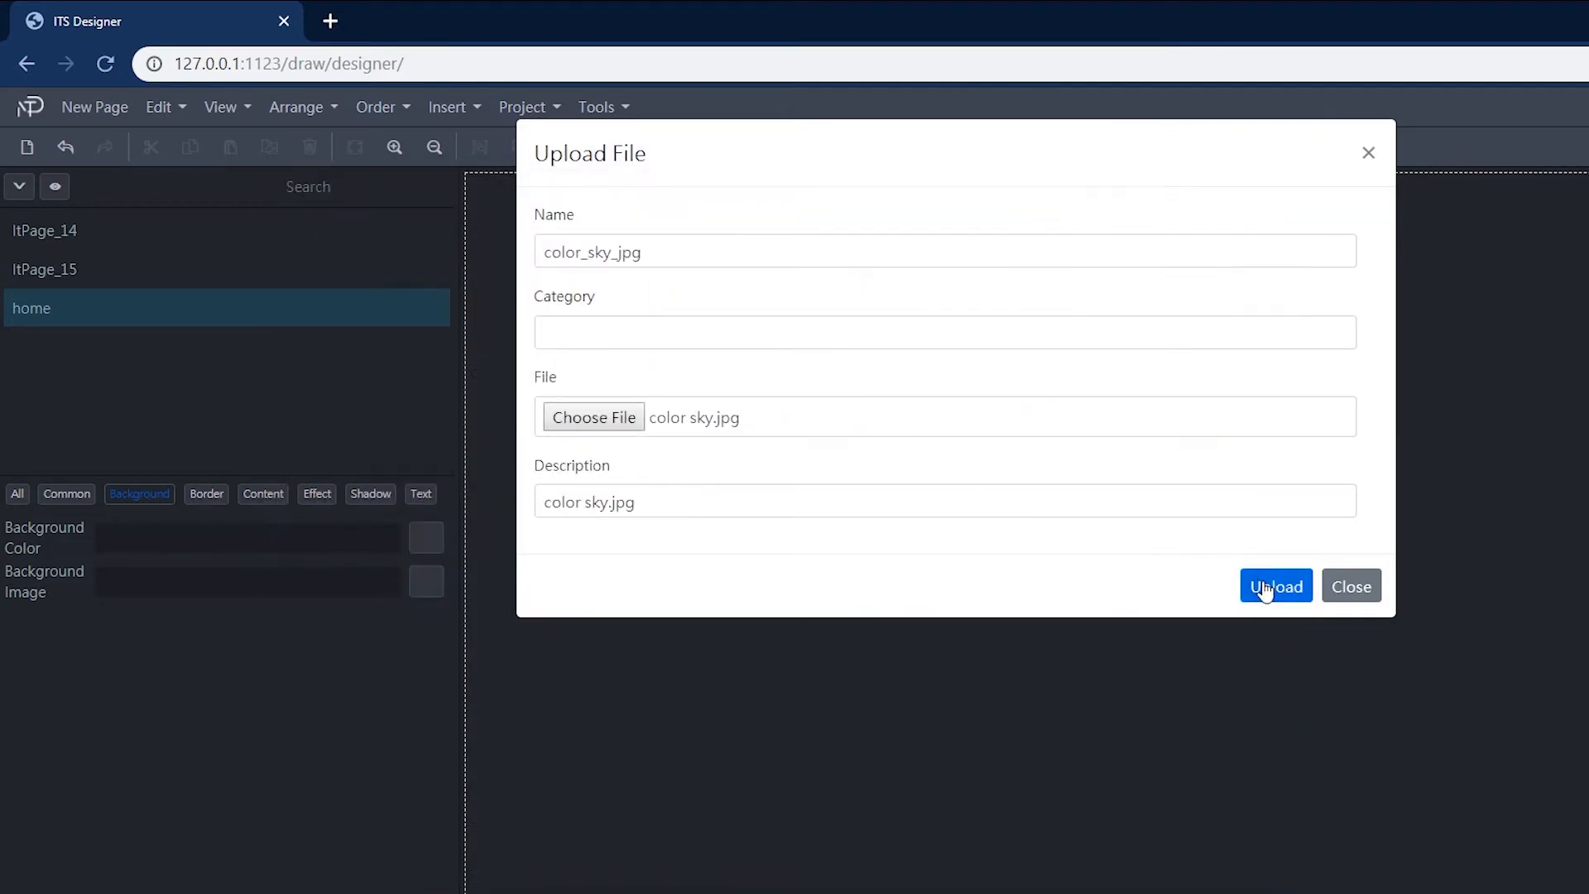
click(1266, 584)
click(1352, 610)
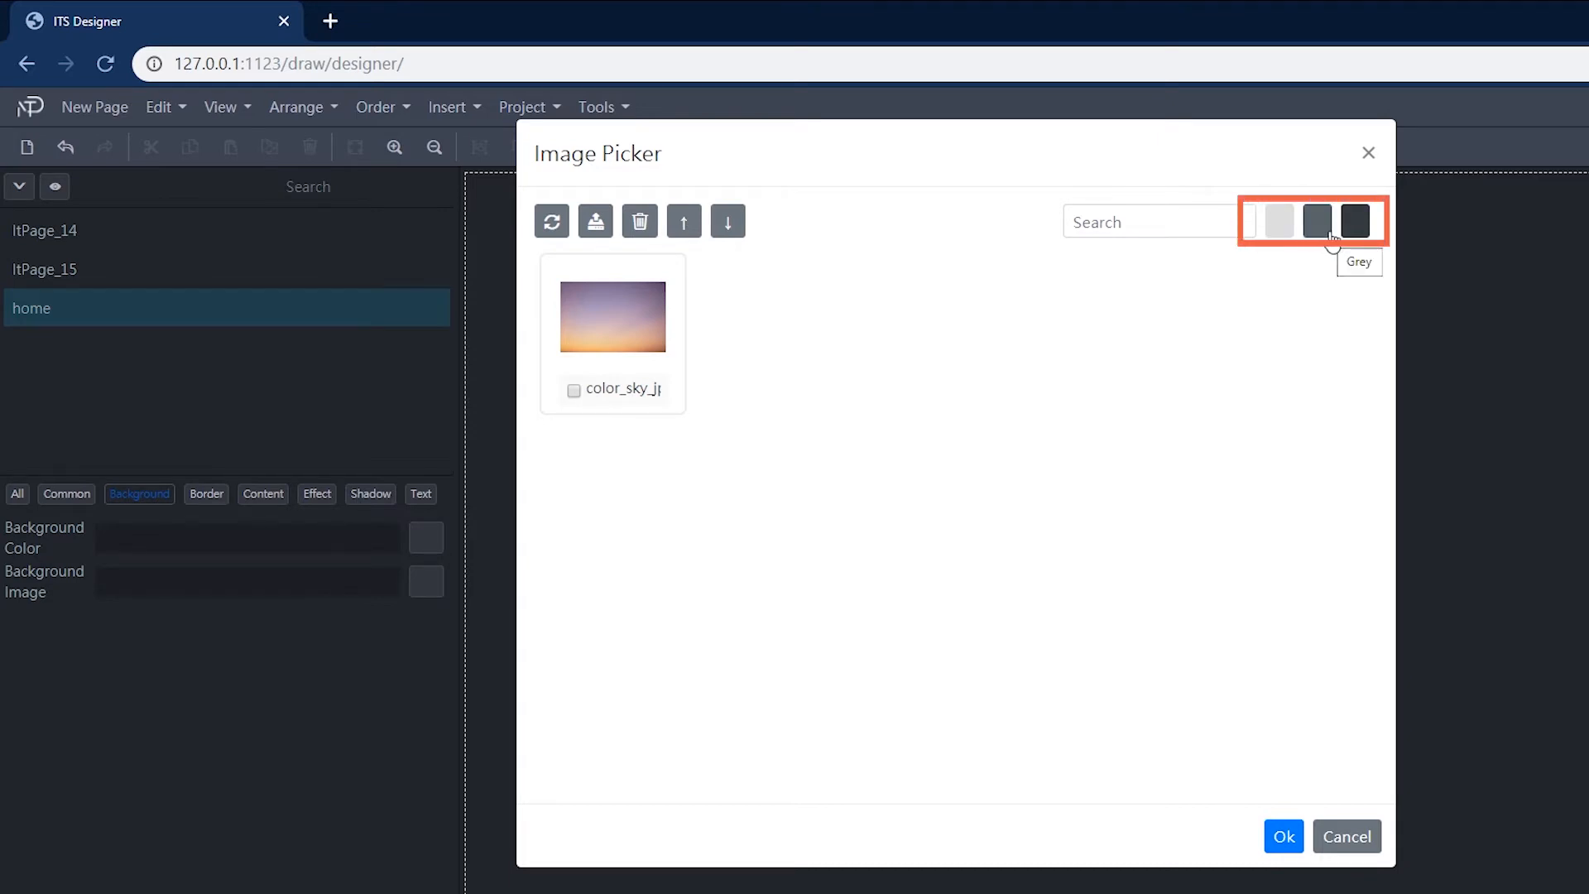
Step: Preview the picker's light, grey and dark backdrops, then set color_sky_jpg as the page's background image
click(1290, 229)
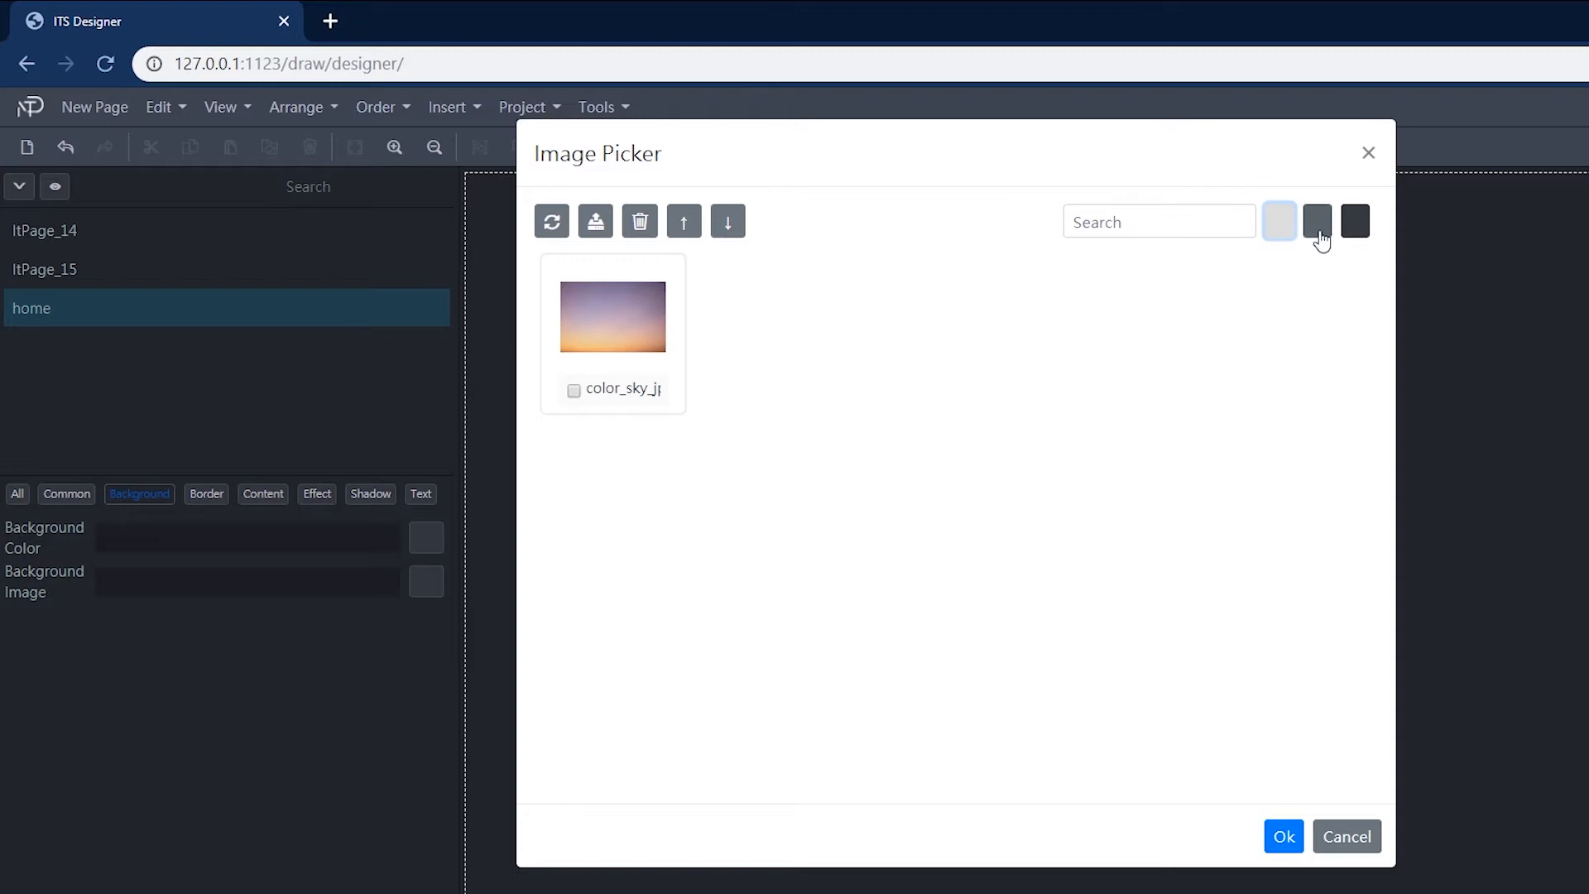
click(1320, 236)
click(1354, 230)
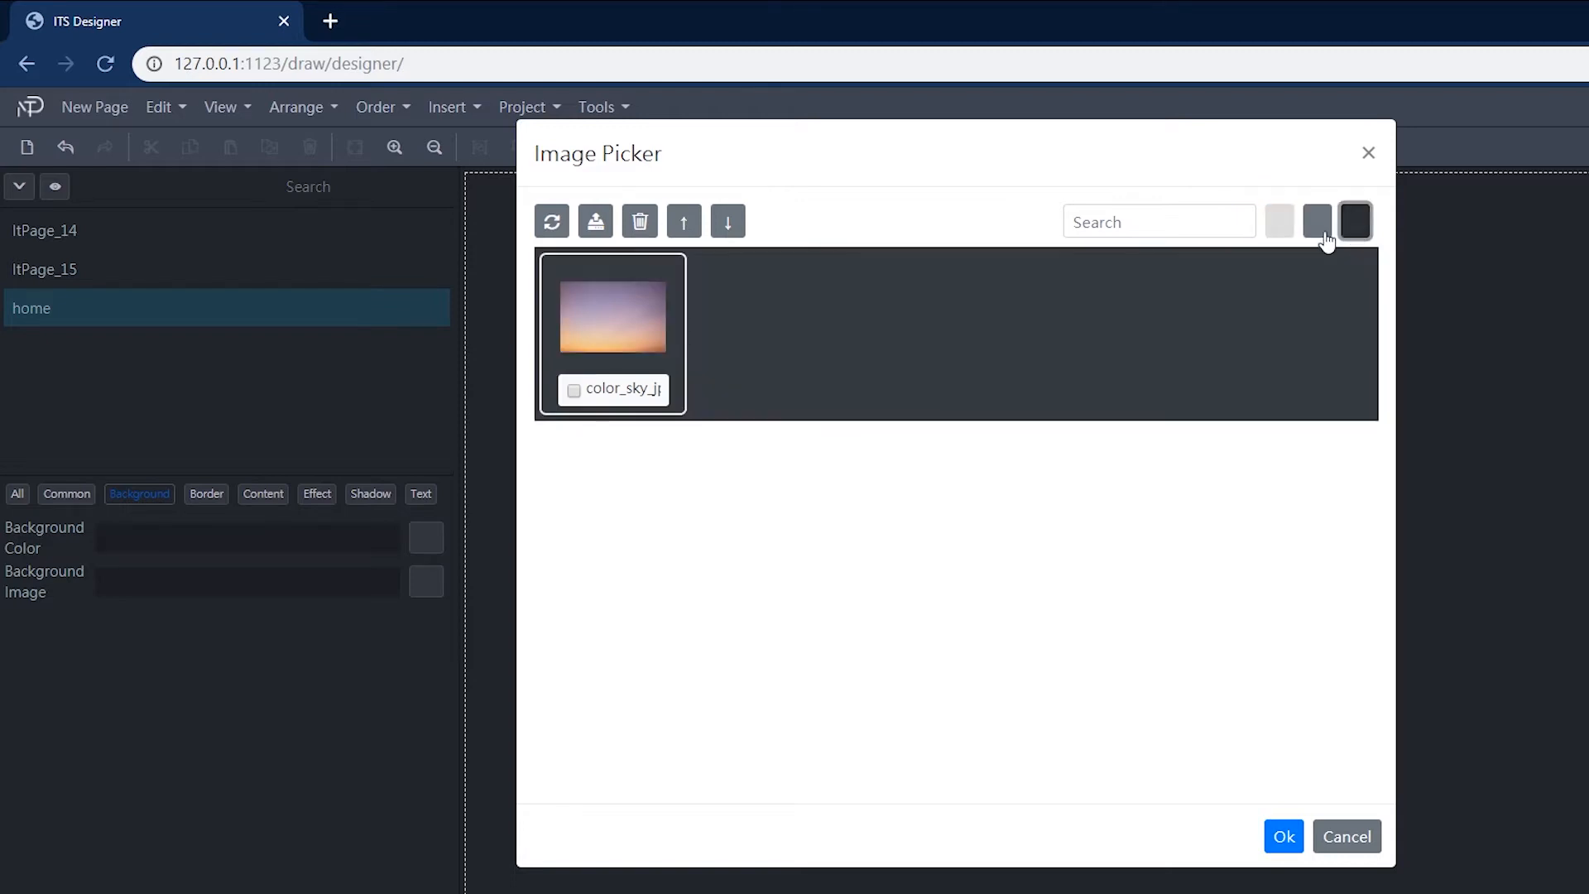
click(1282, 231)
click(1315, 231)
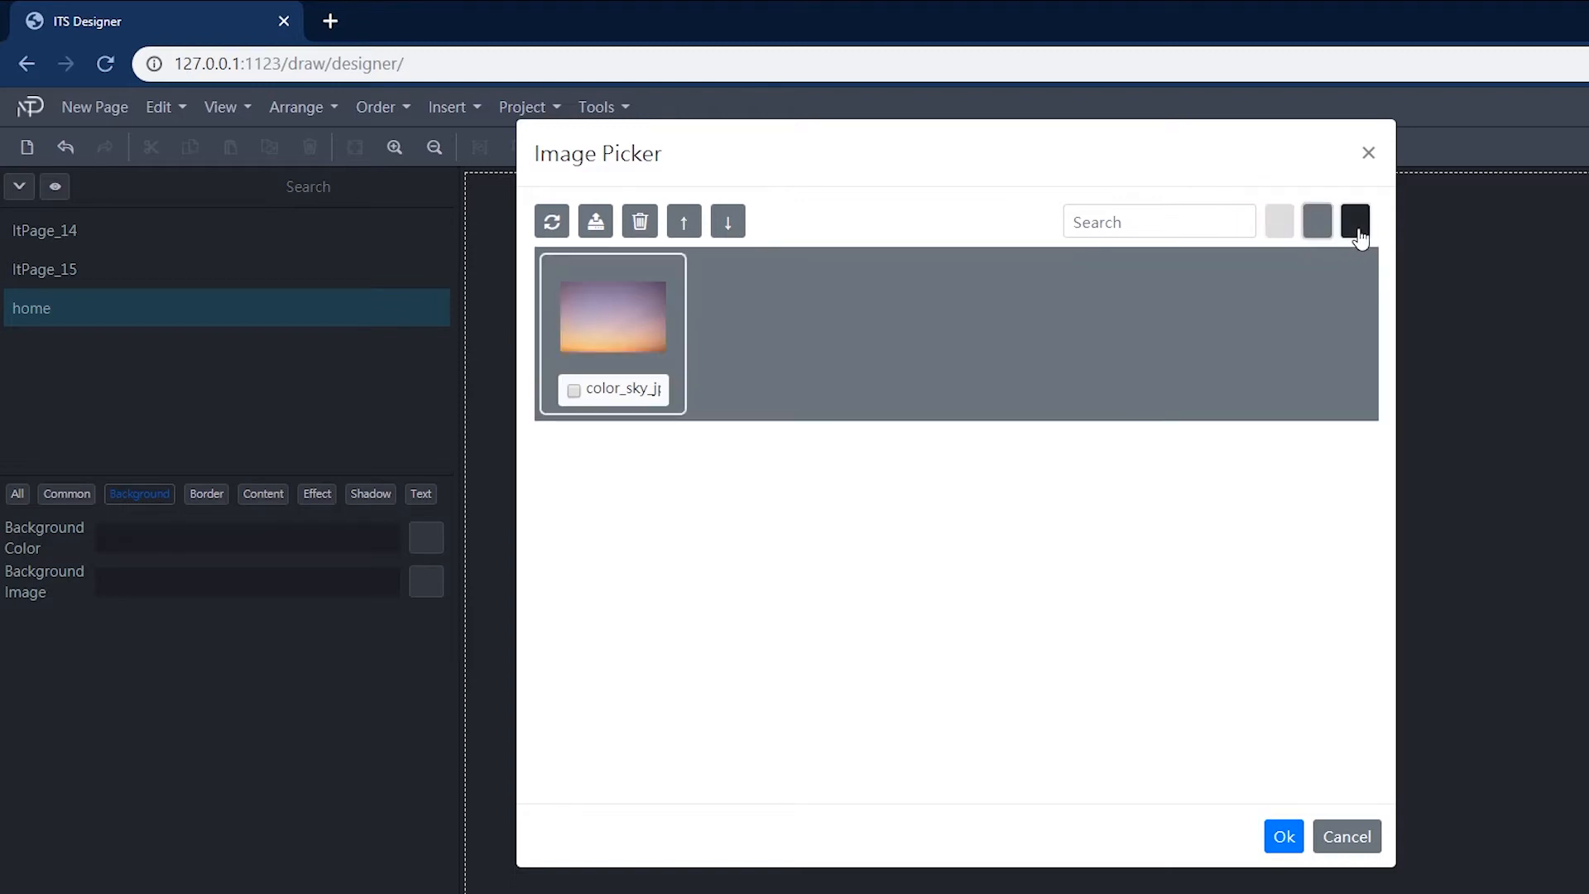
click(1355, 232)
click(1281, 235)
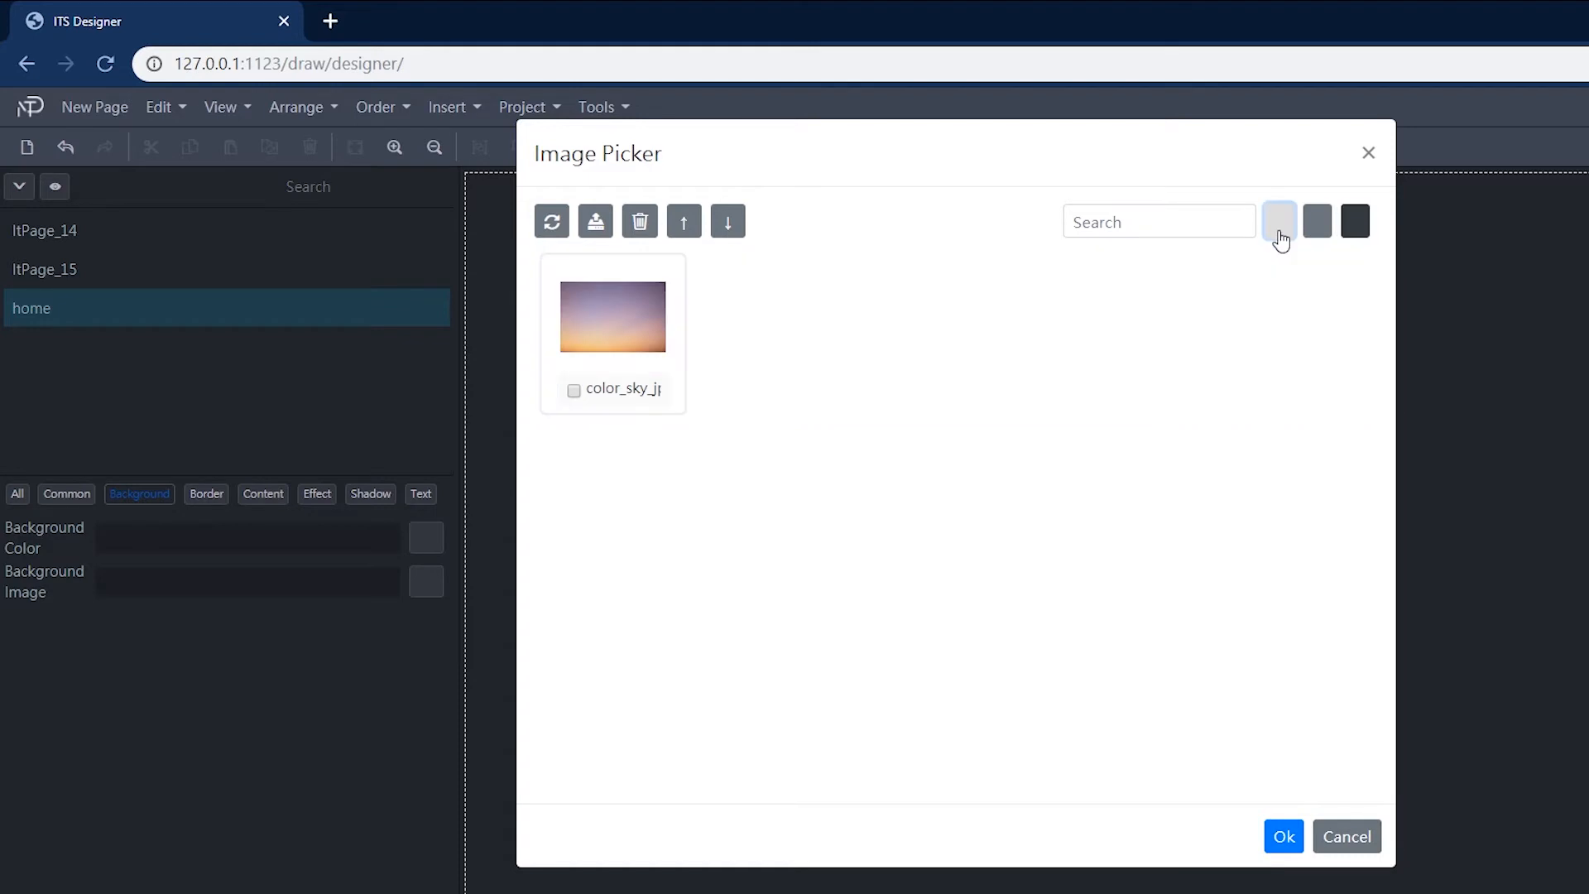
click(590, 402)
click(1284, 836)
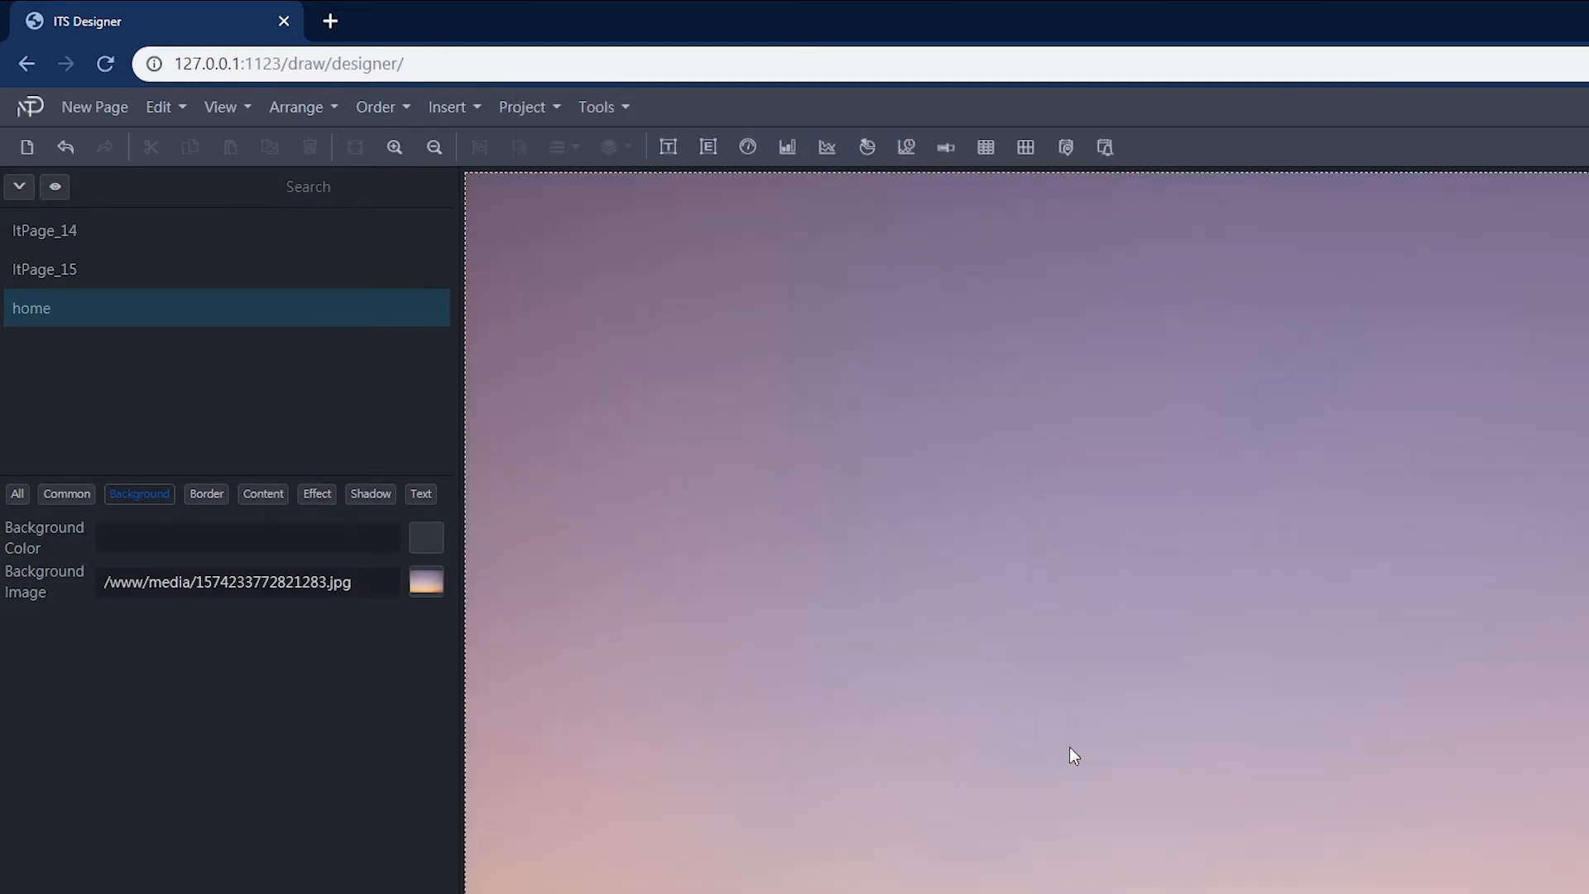
Step: Save the home page and preview it in the viewer before returning to the designer
key(ctrl+F3)
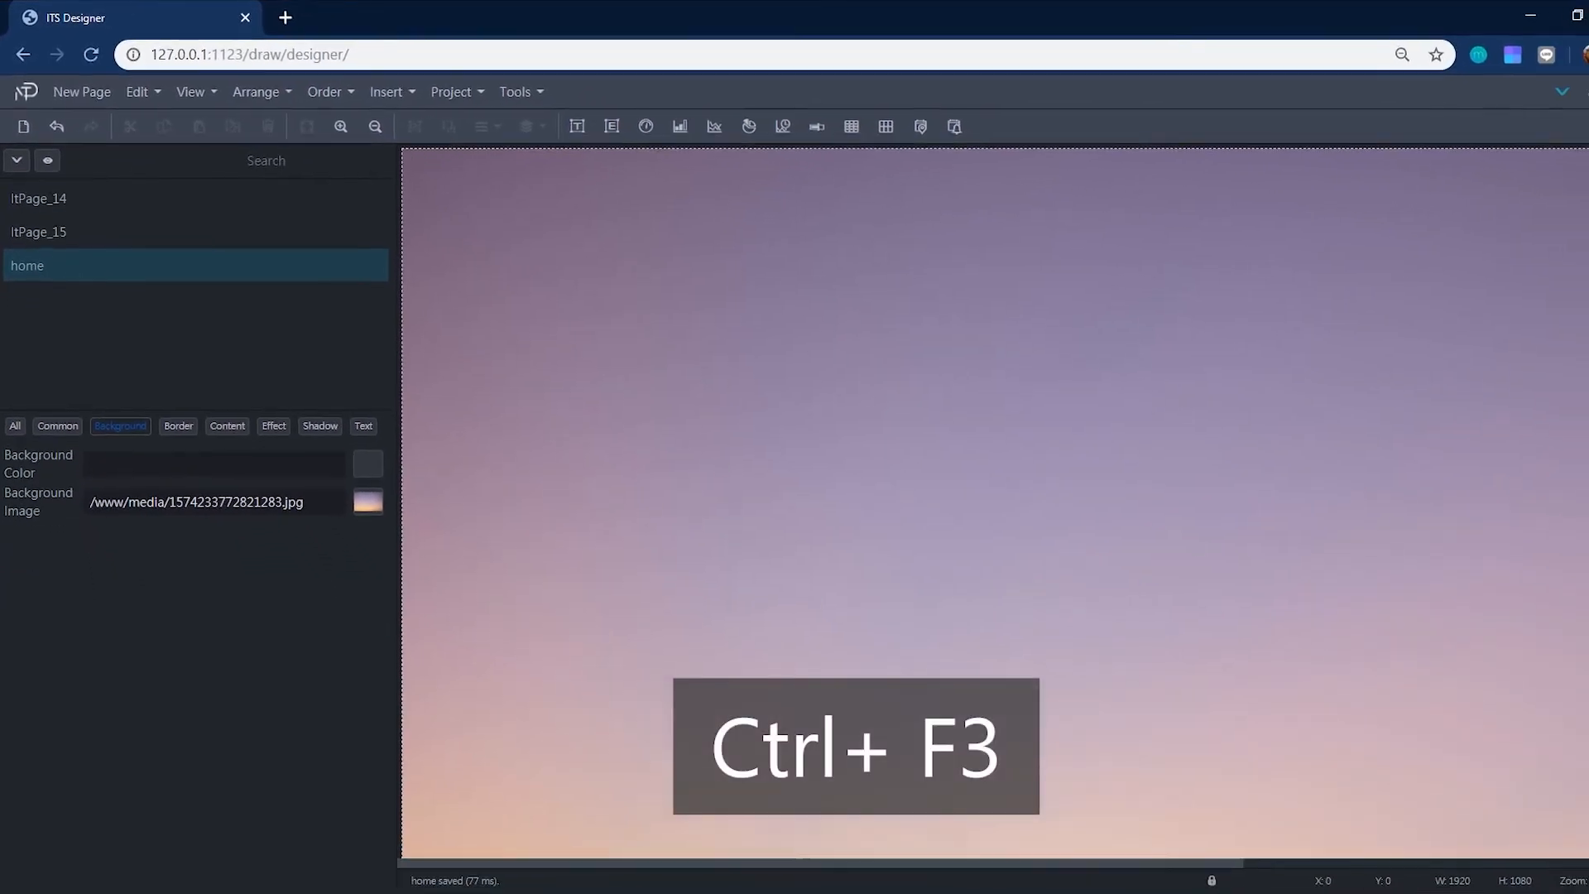
key(alt+Tab)
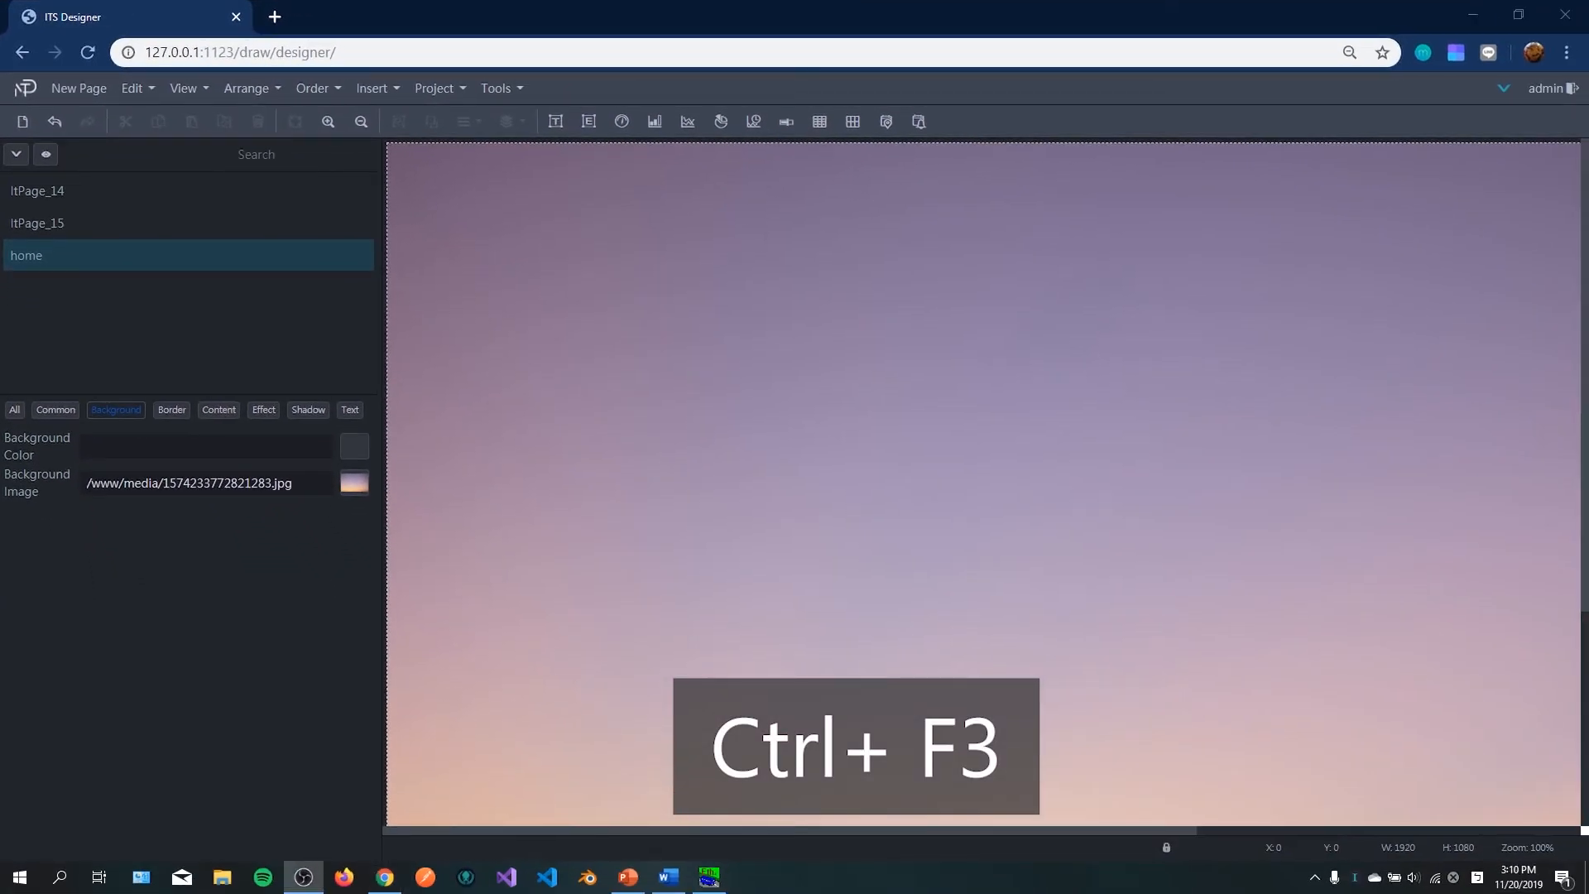
key(ctrl+F3)
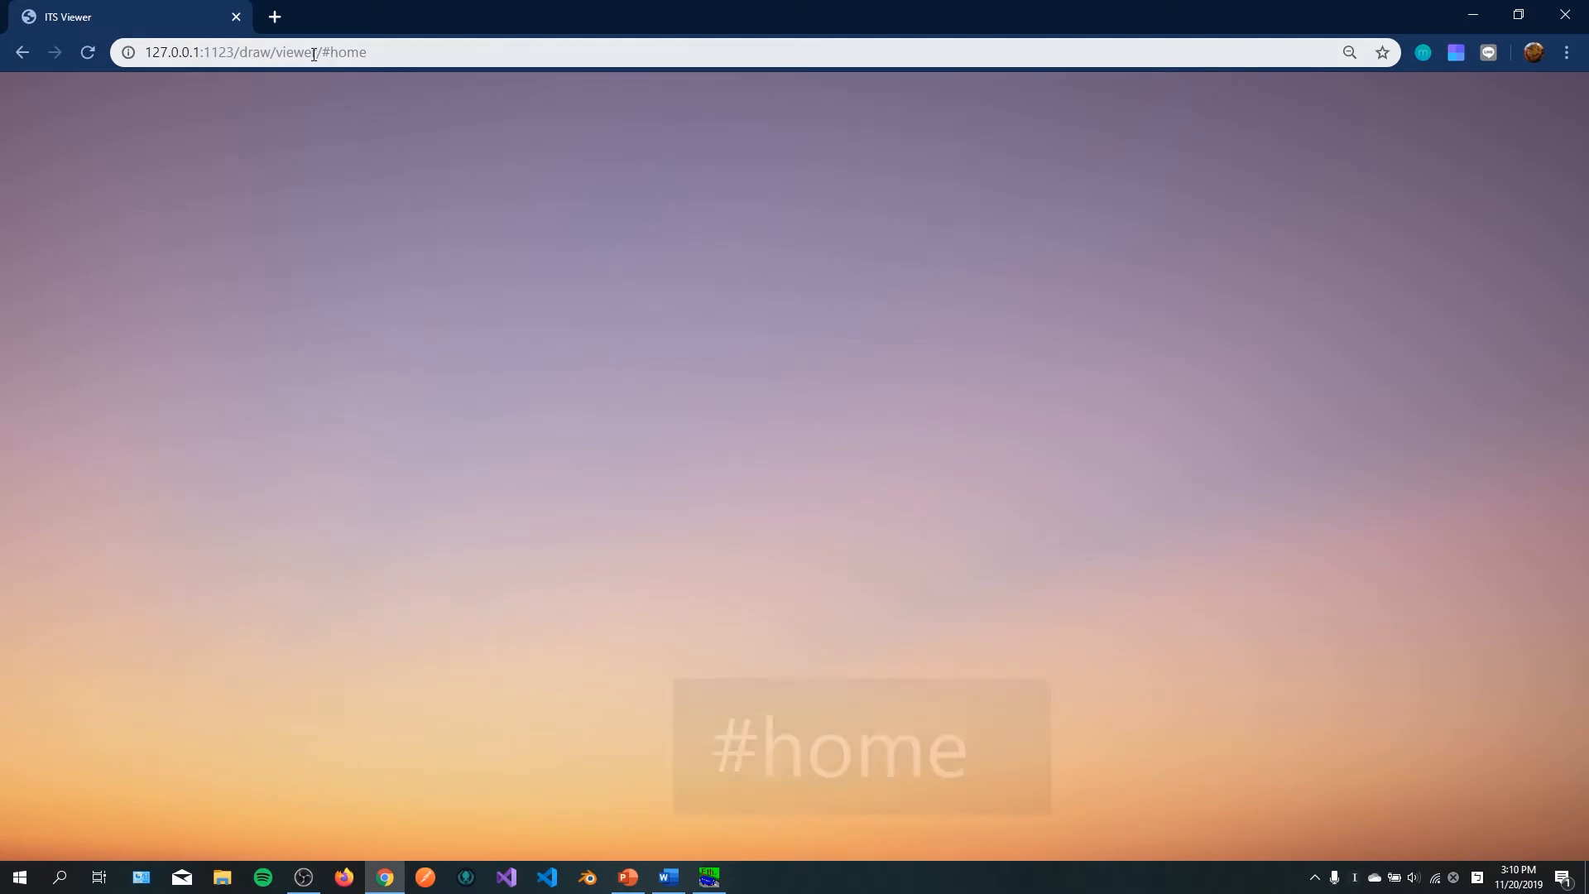
drag(312, 52, 449, 81)
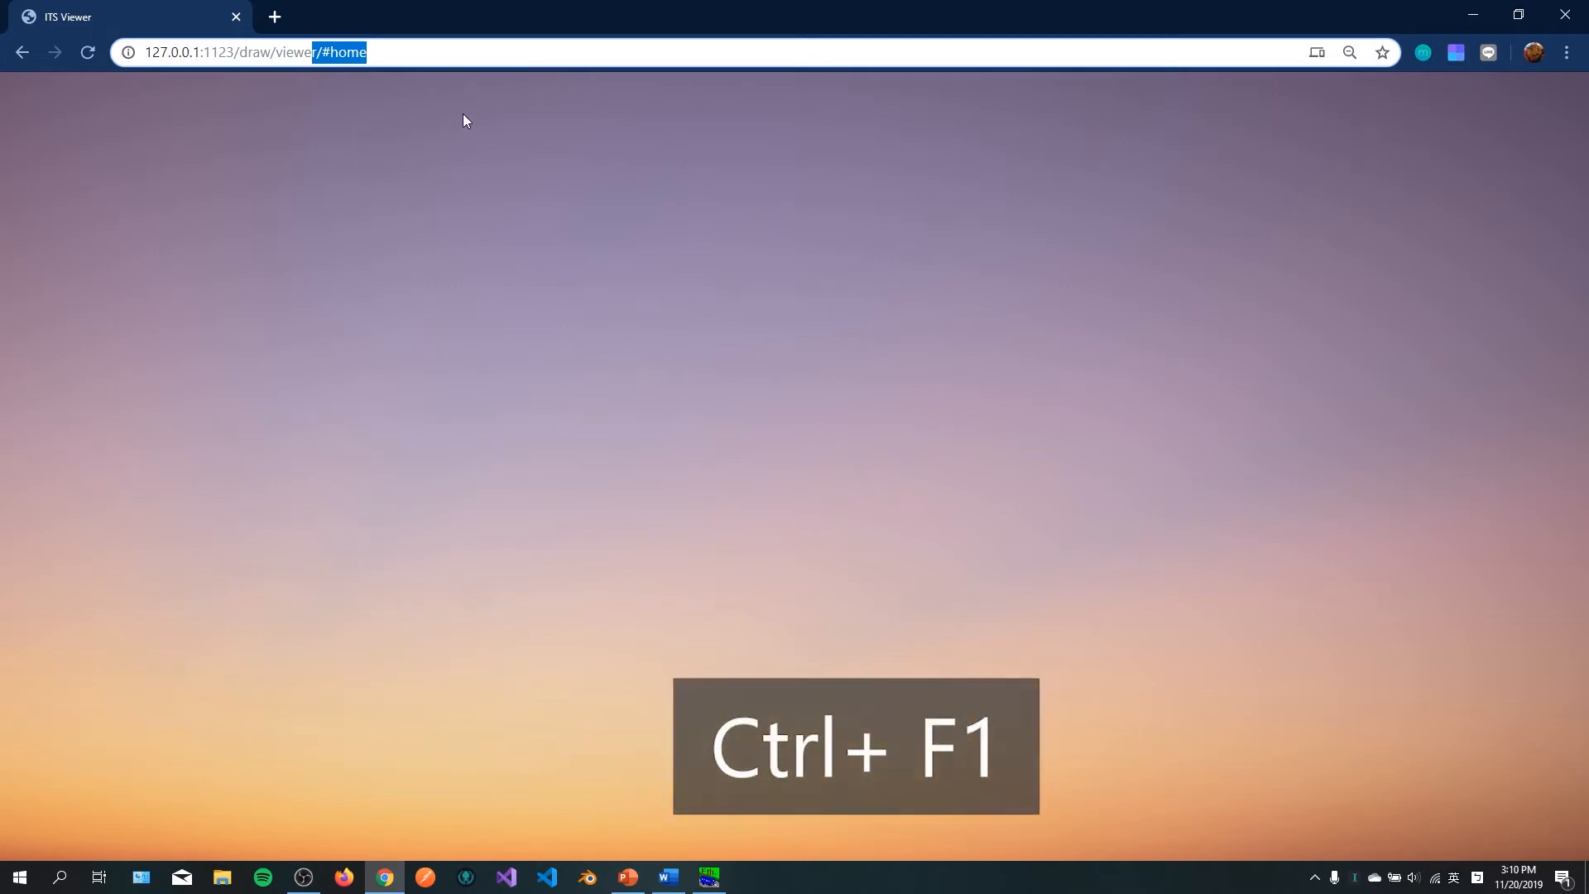
click(431, 56)
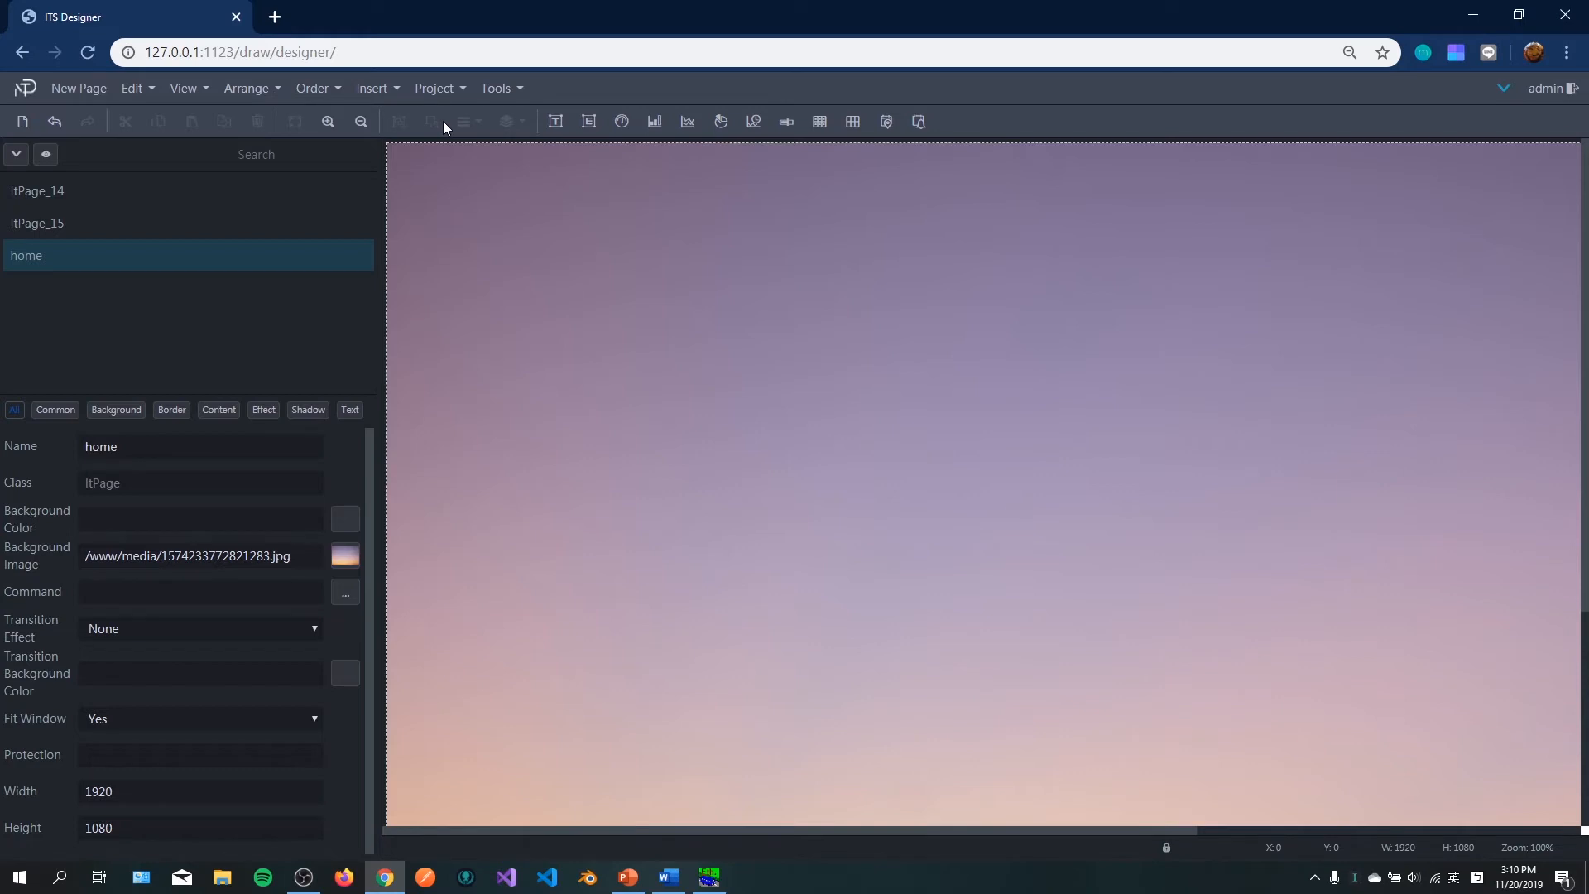
Step: Insert a text element and place it at about X 210, Y 230, sized about 170 by 160
click(554, 122)
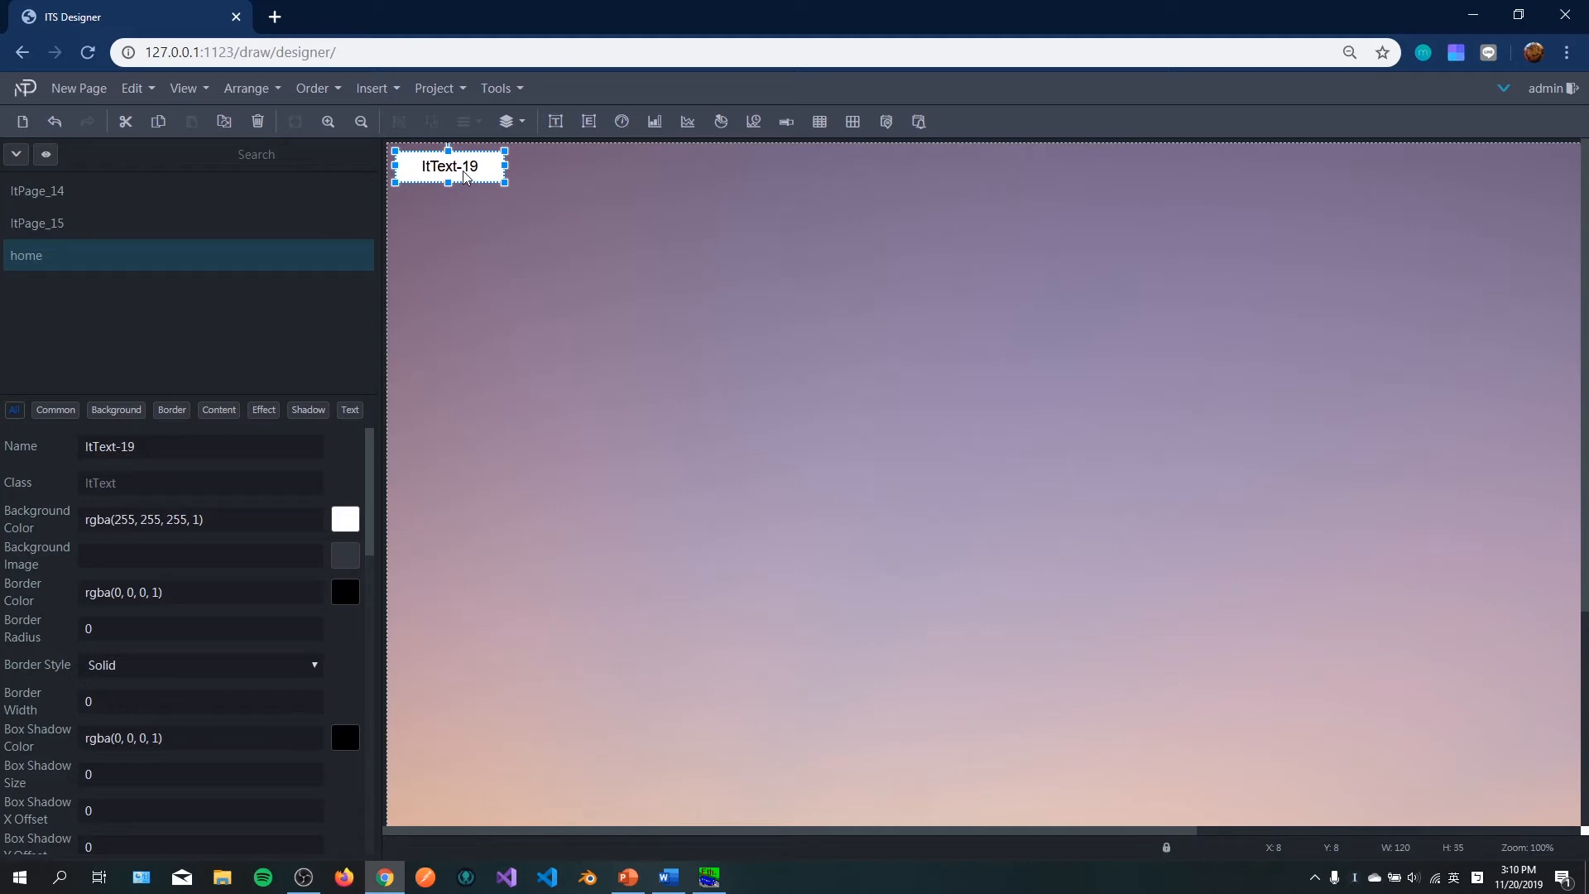
drag(465, 176, 735, 500)
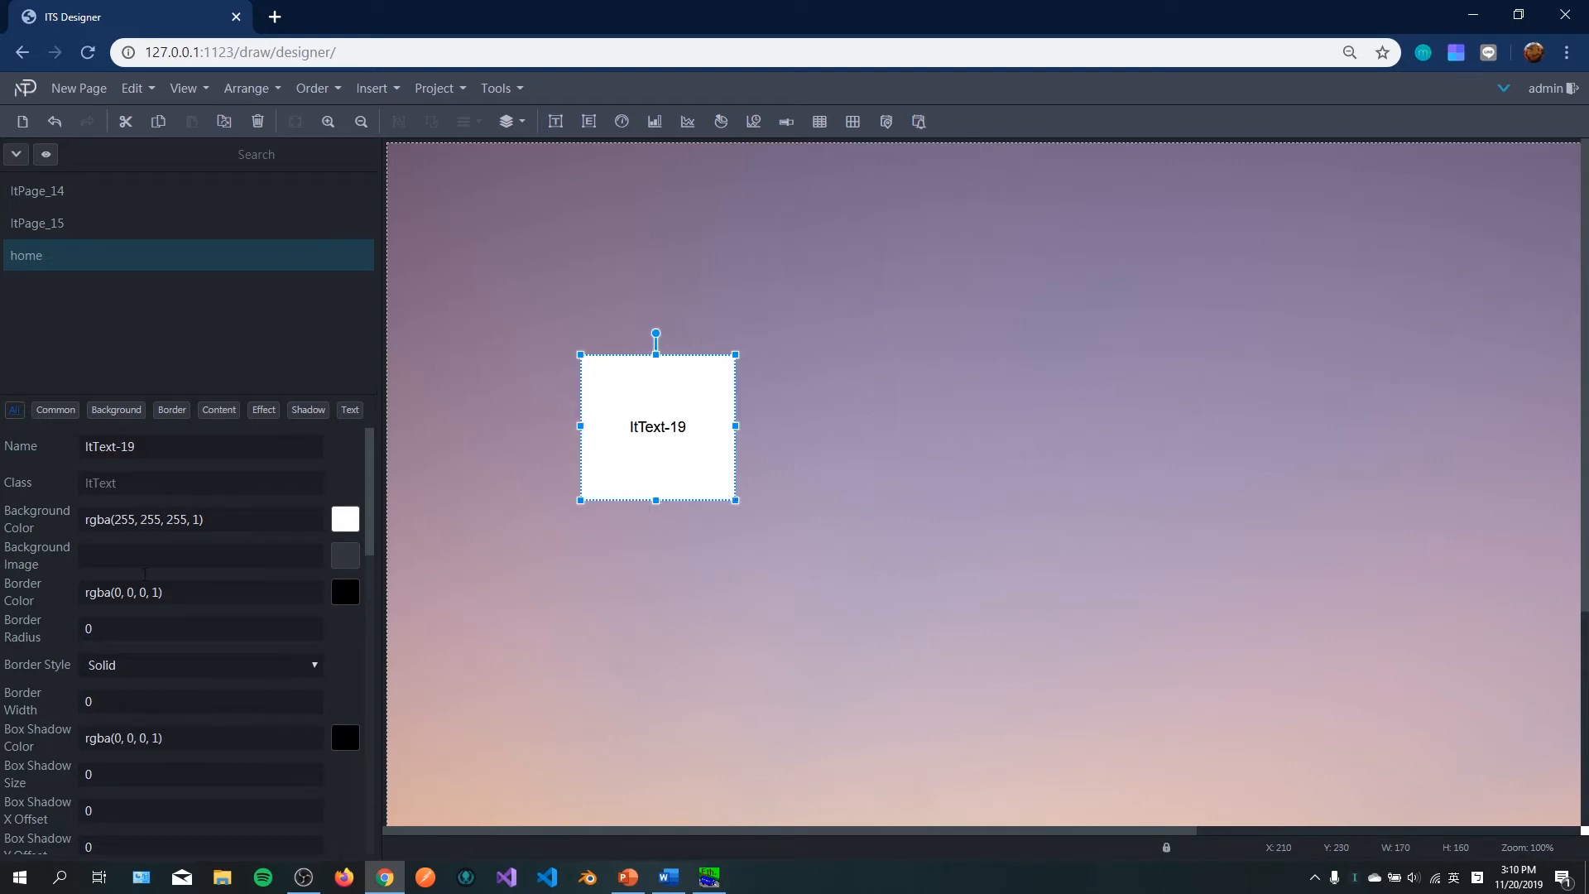
Step: Set the text element's width to 100
scroll(158, 619, down, 7)
scroll(159, 631, down, 5)
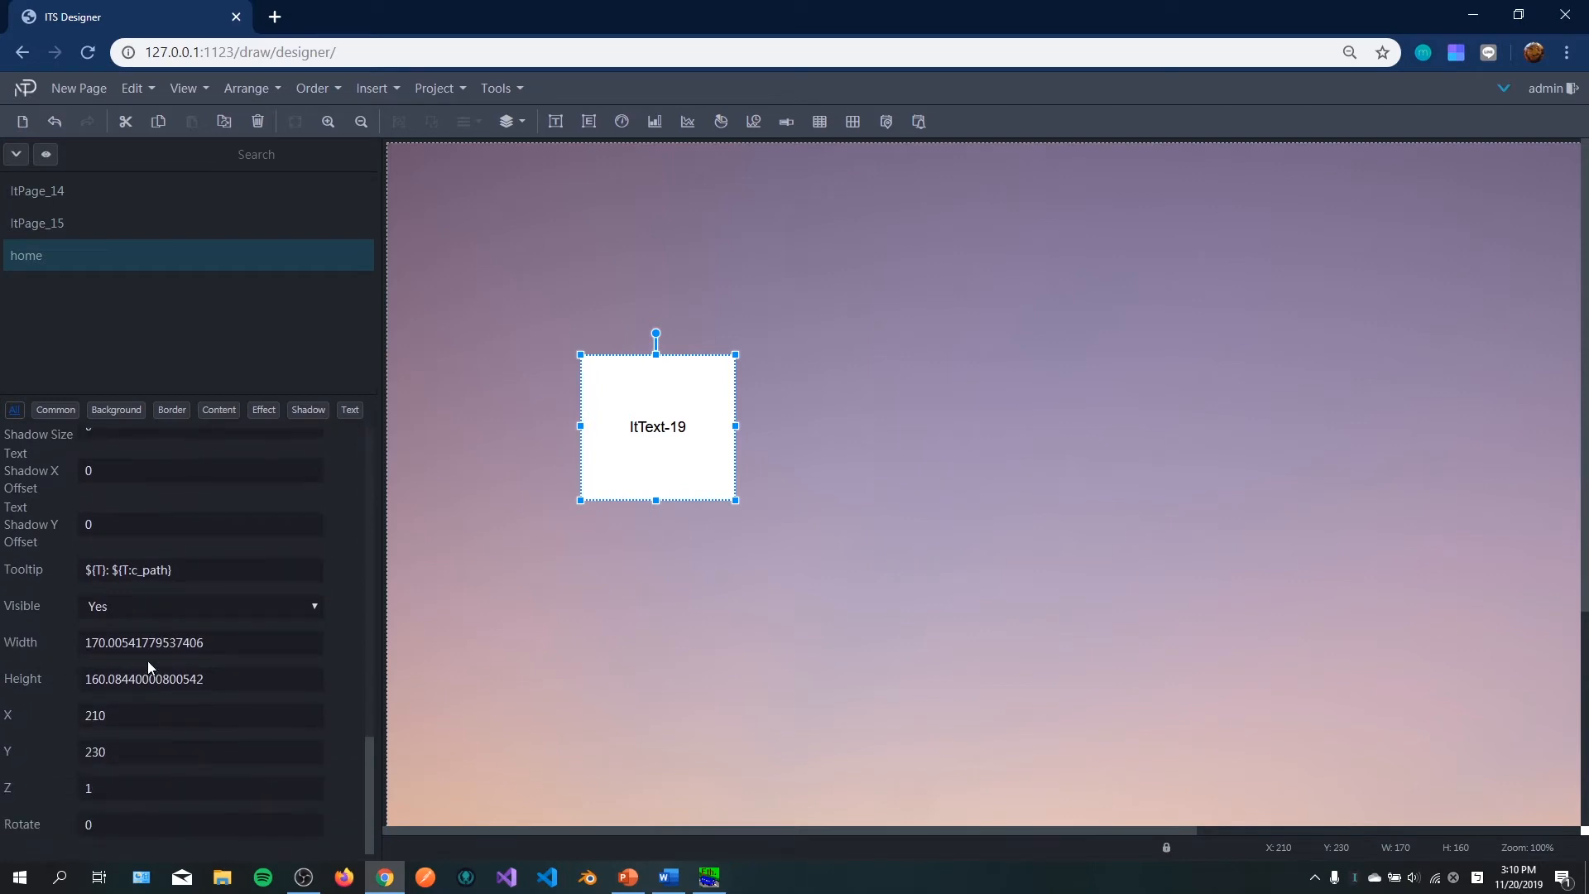
double_click(147, 643)
text(100)
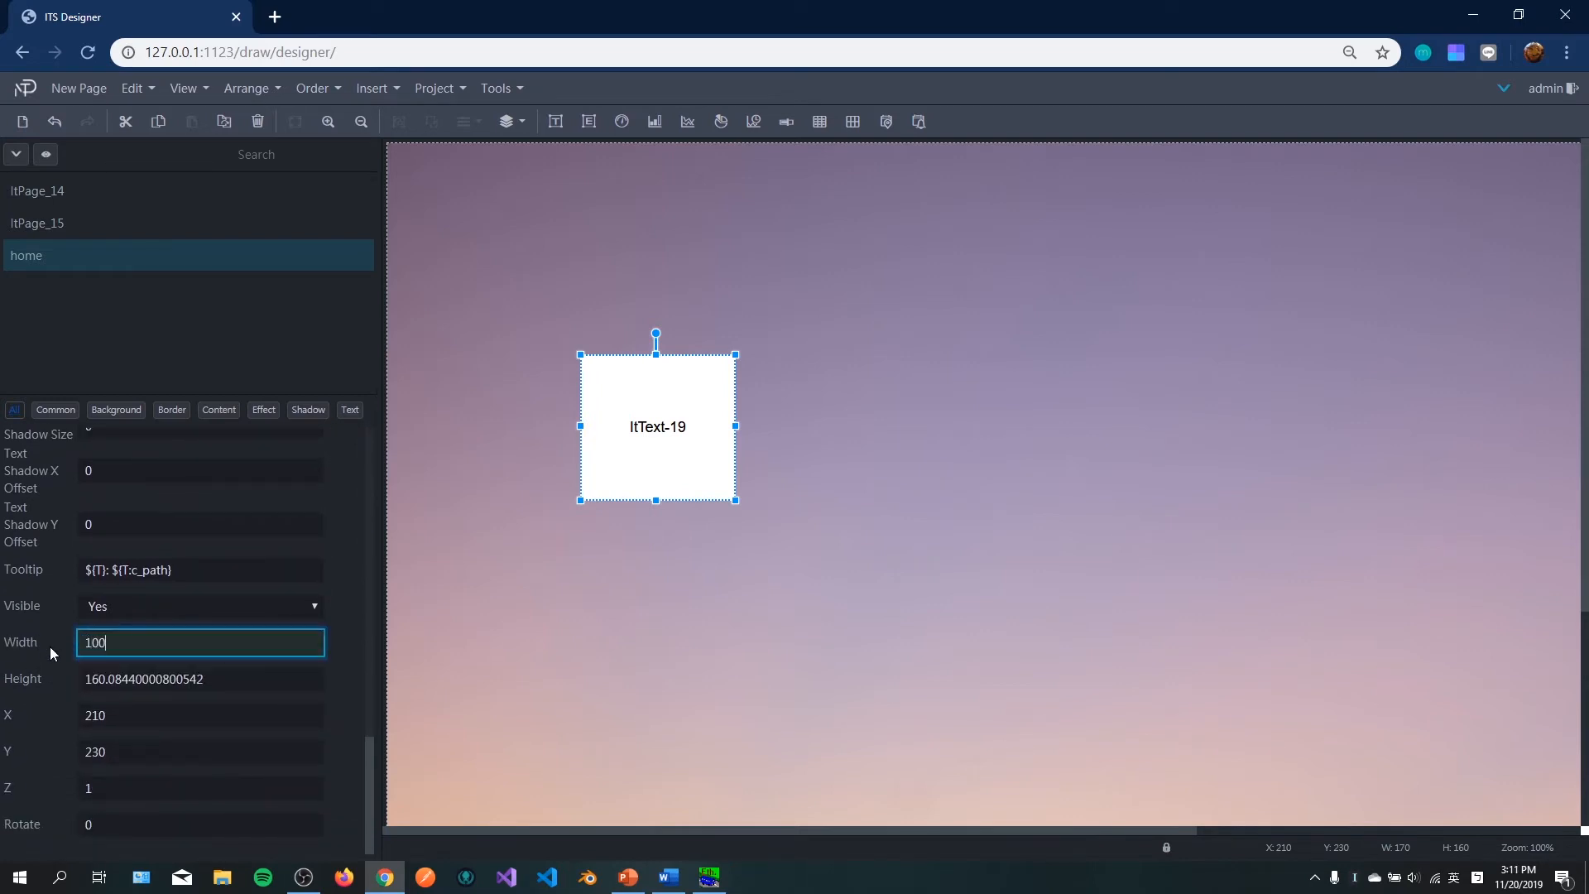
key(Return)
Step: Set the text element's height to 100
double_click(147, 680)
text(10)
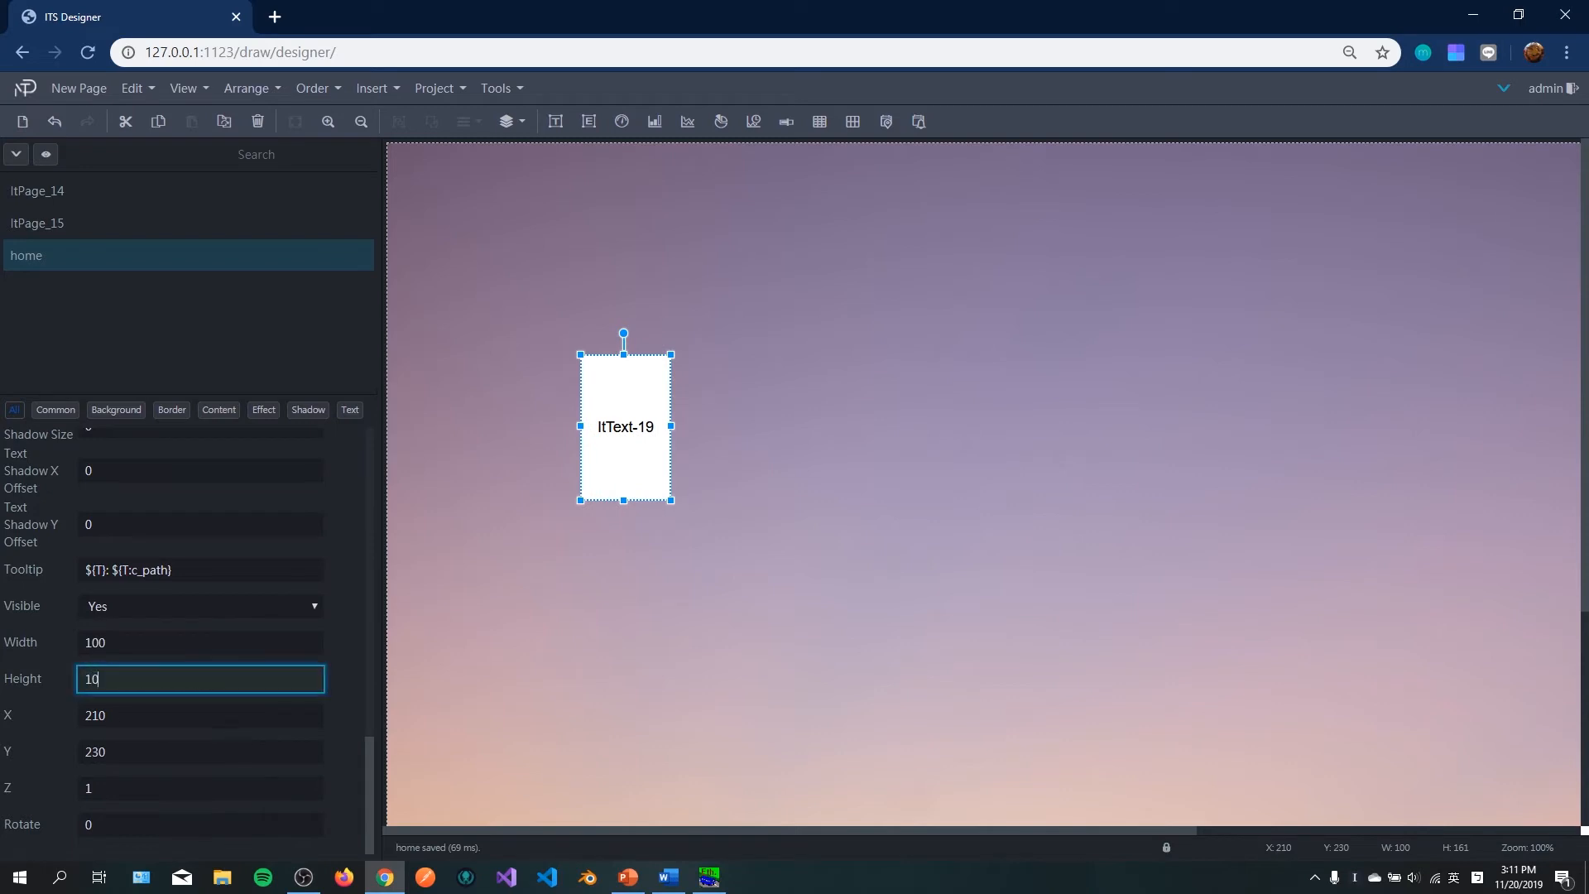
text(0)
key(Return)
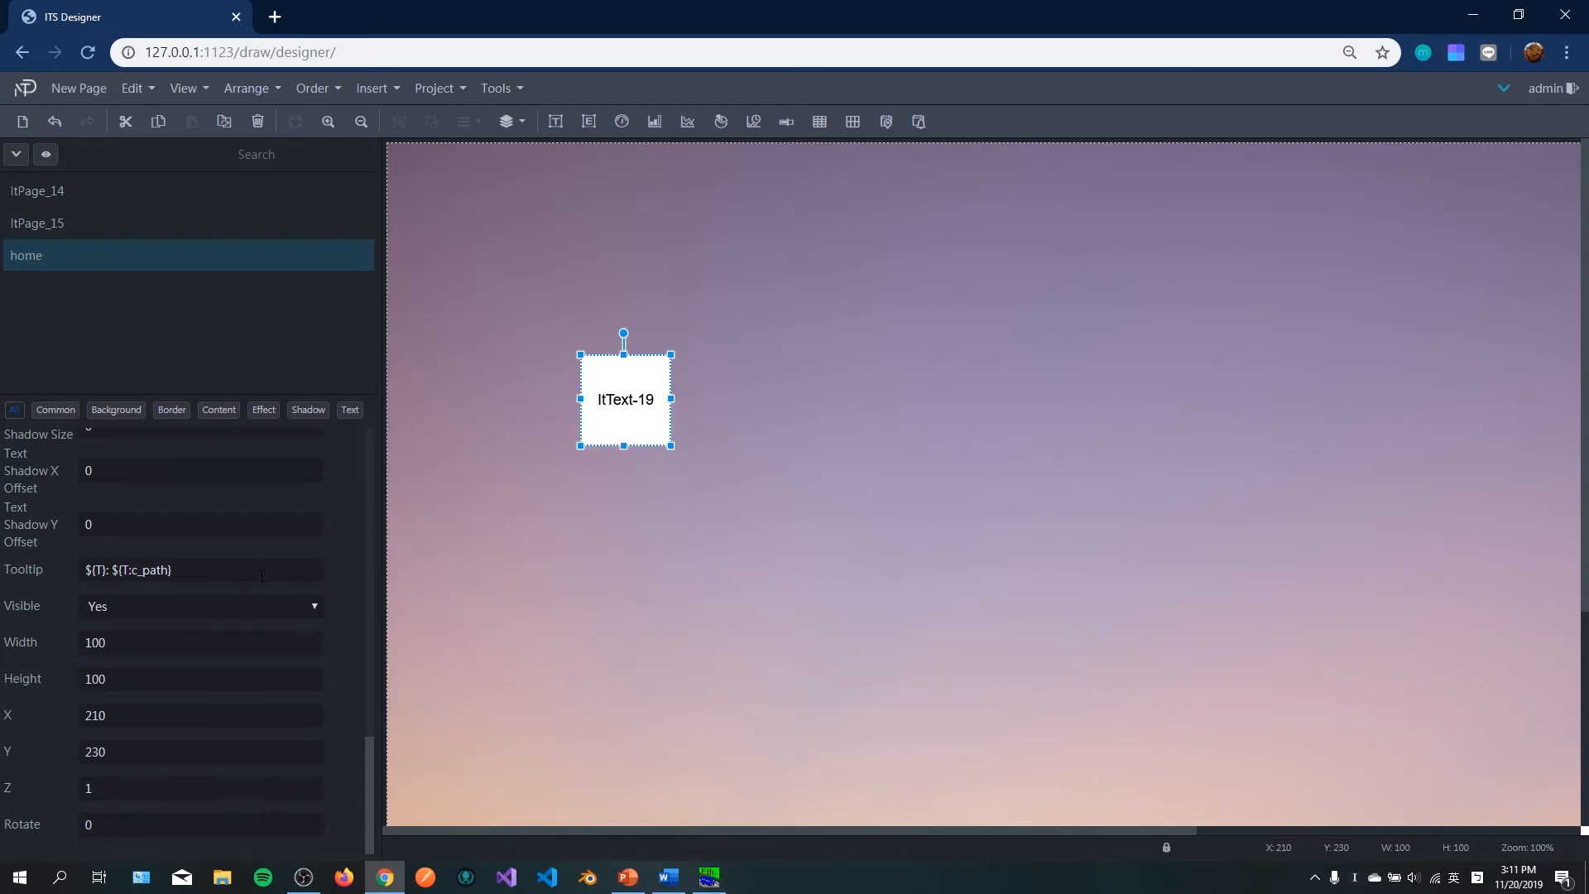
Step: Clear the text element's background colour so it becomes transparent
click(128, 420)
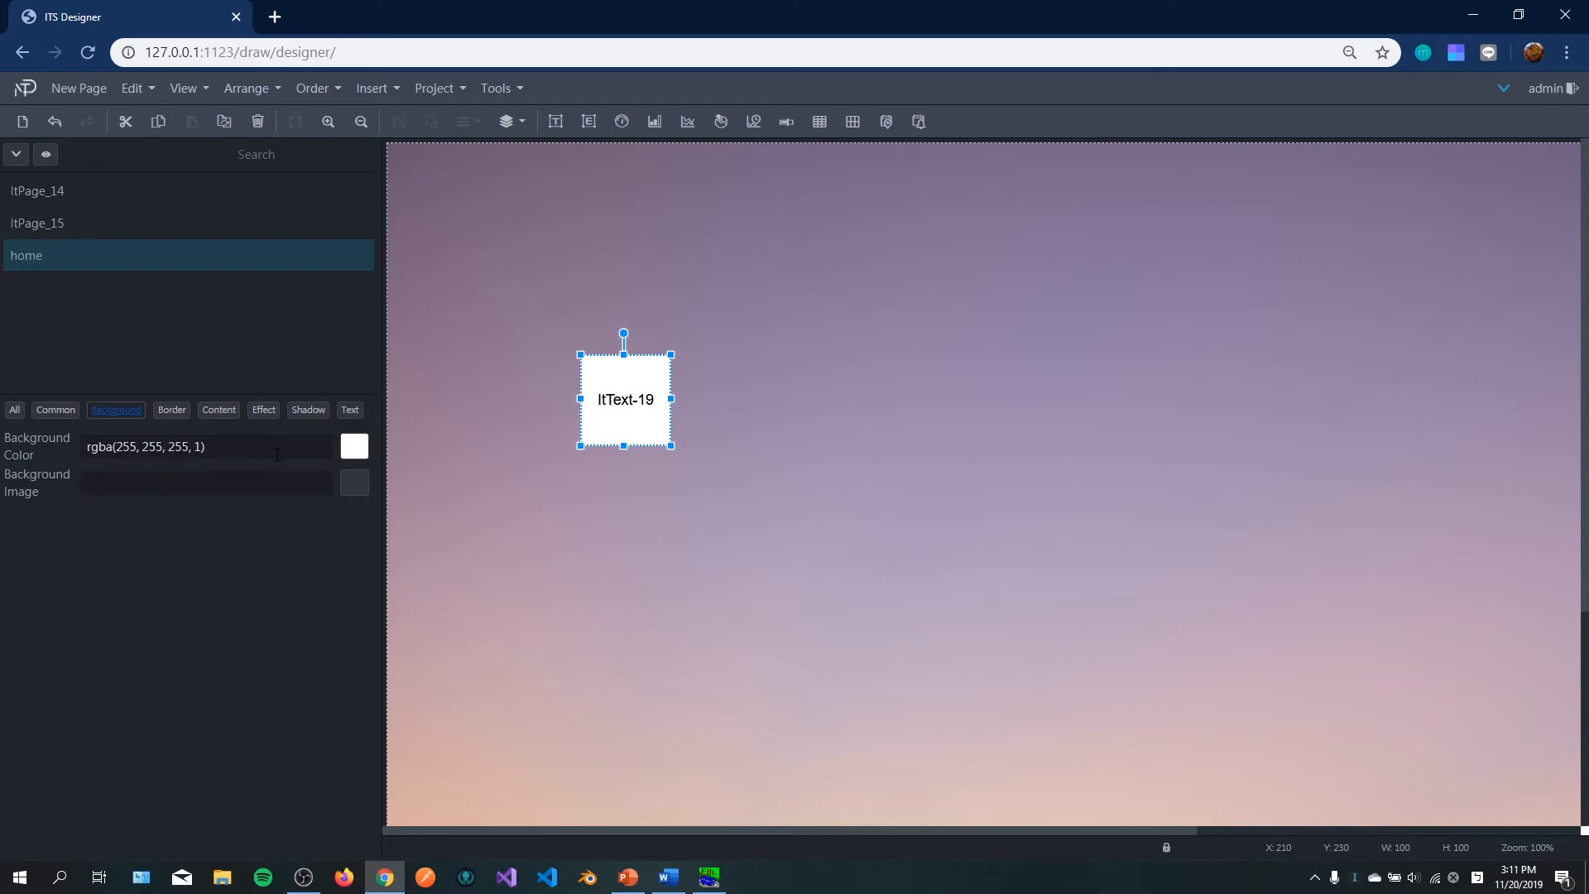
double_click(198, 446)
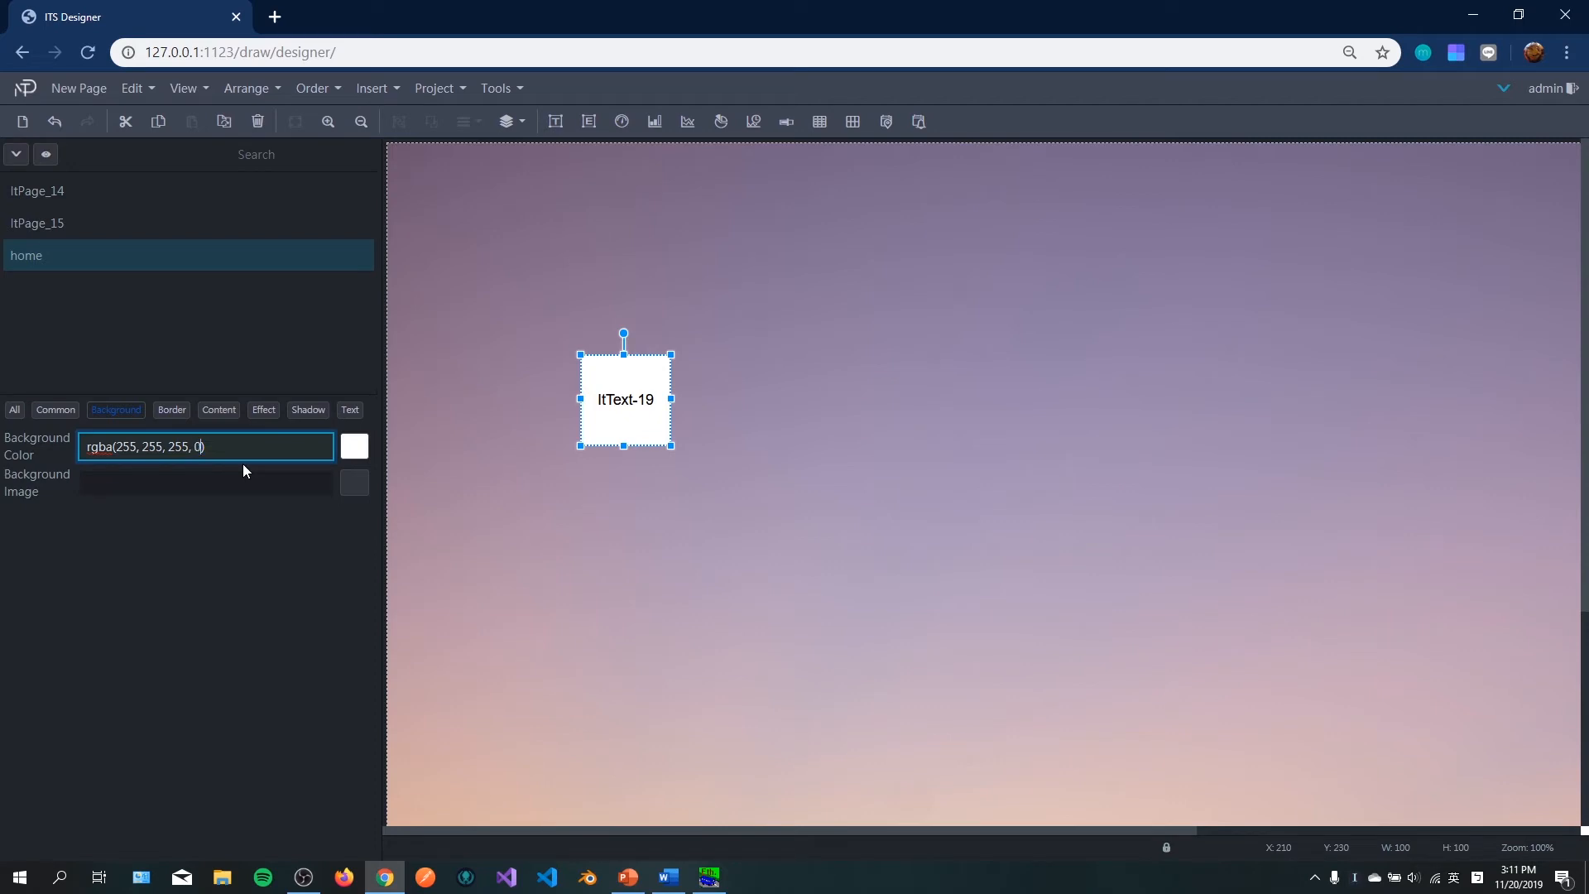
key(BackSpace)
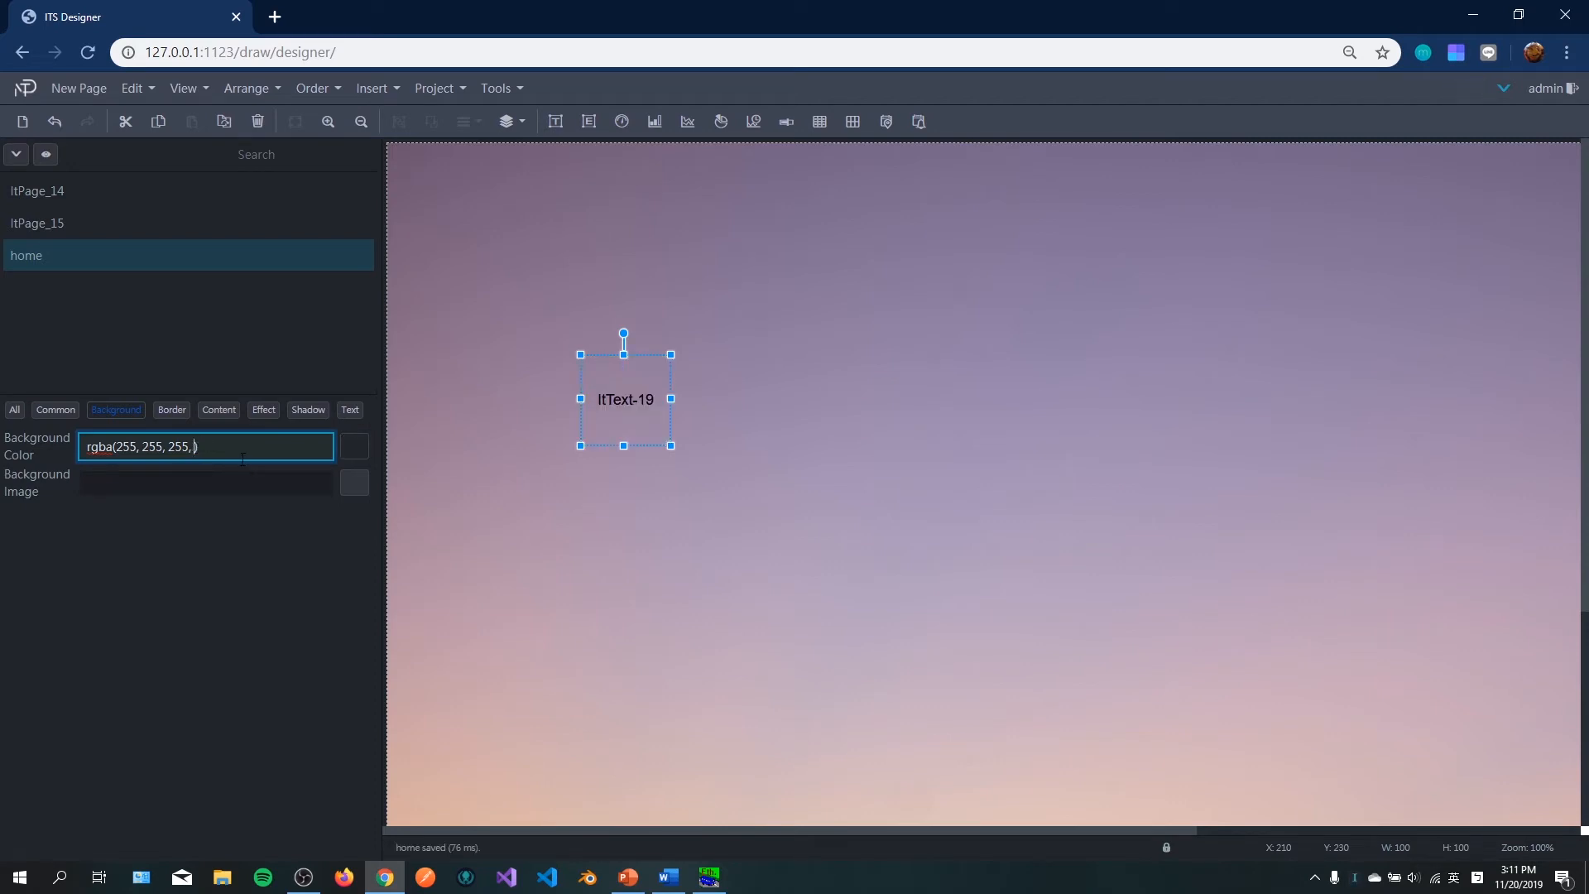
text(1)
key(BackSpace)
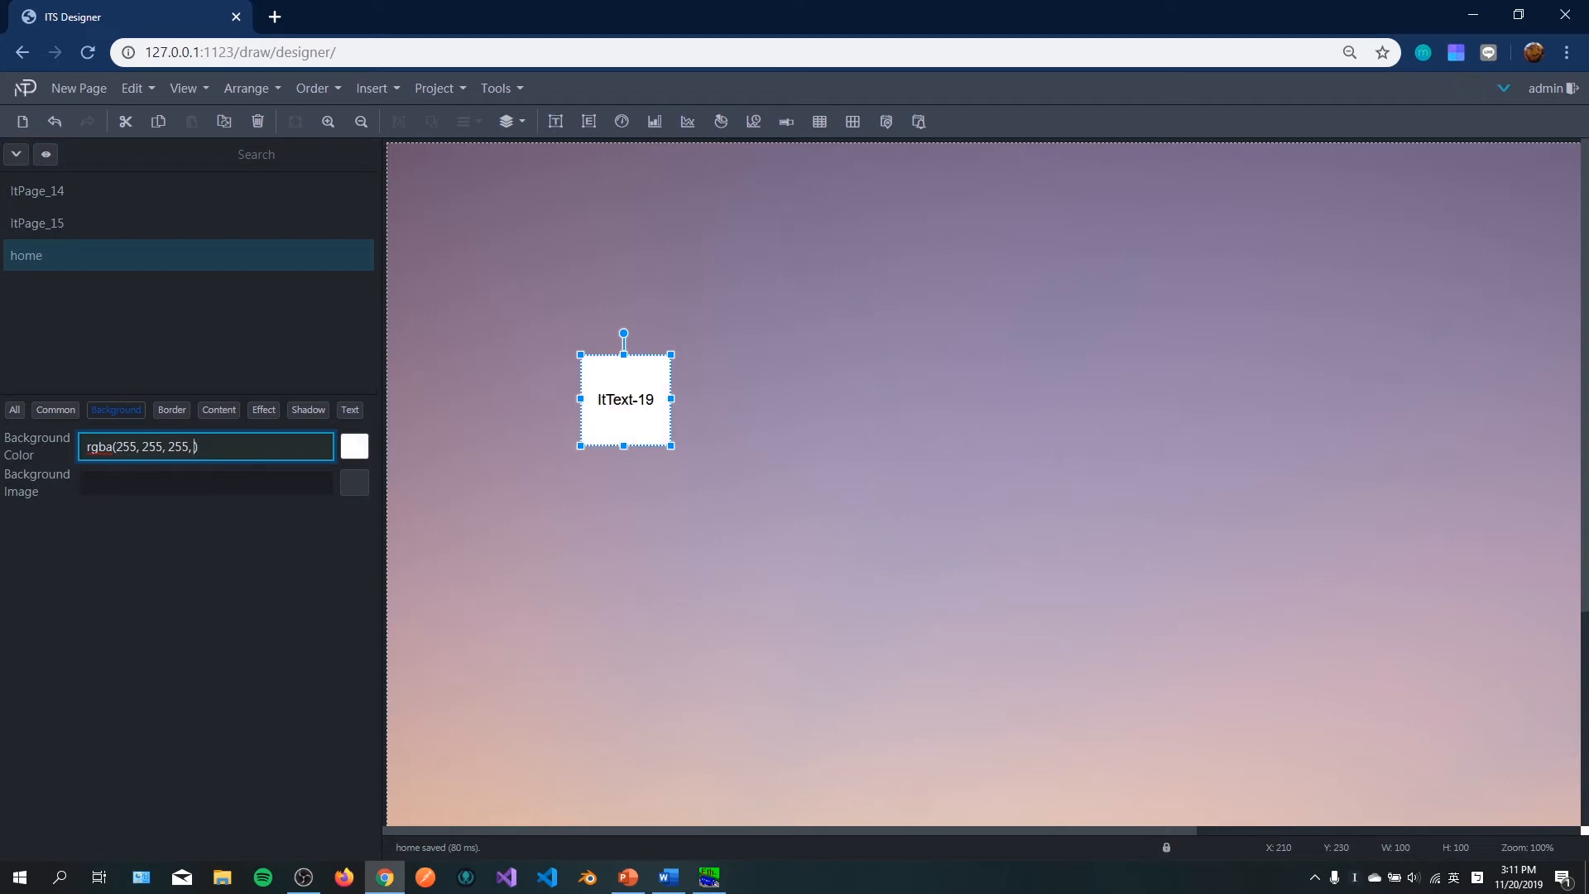
text(0.)
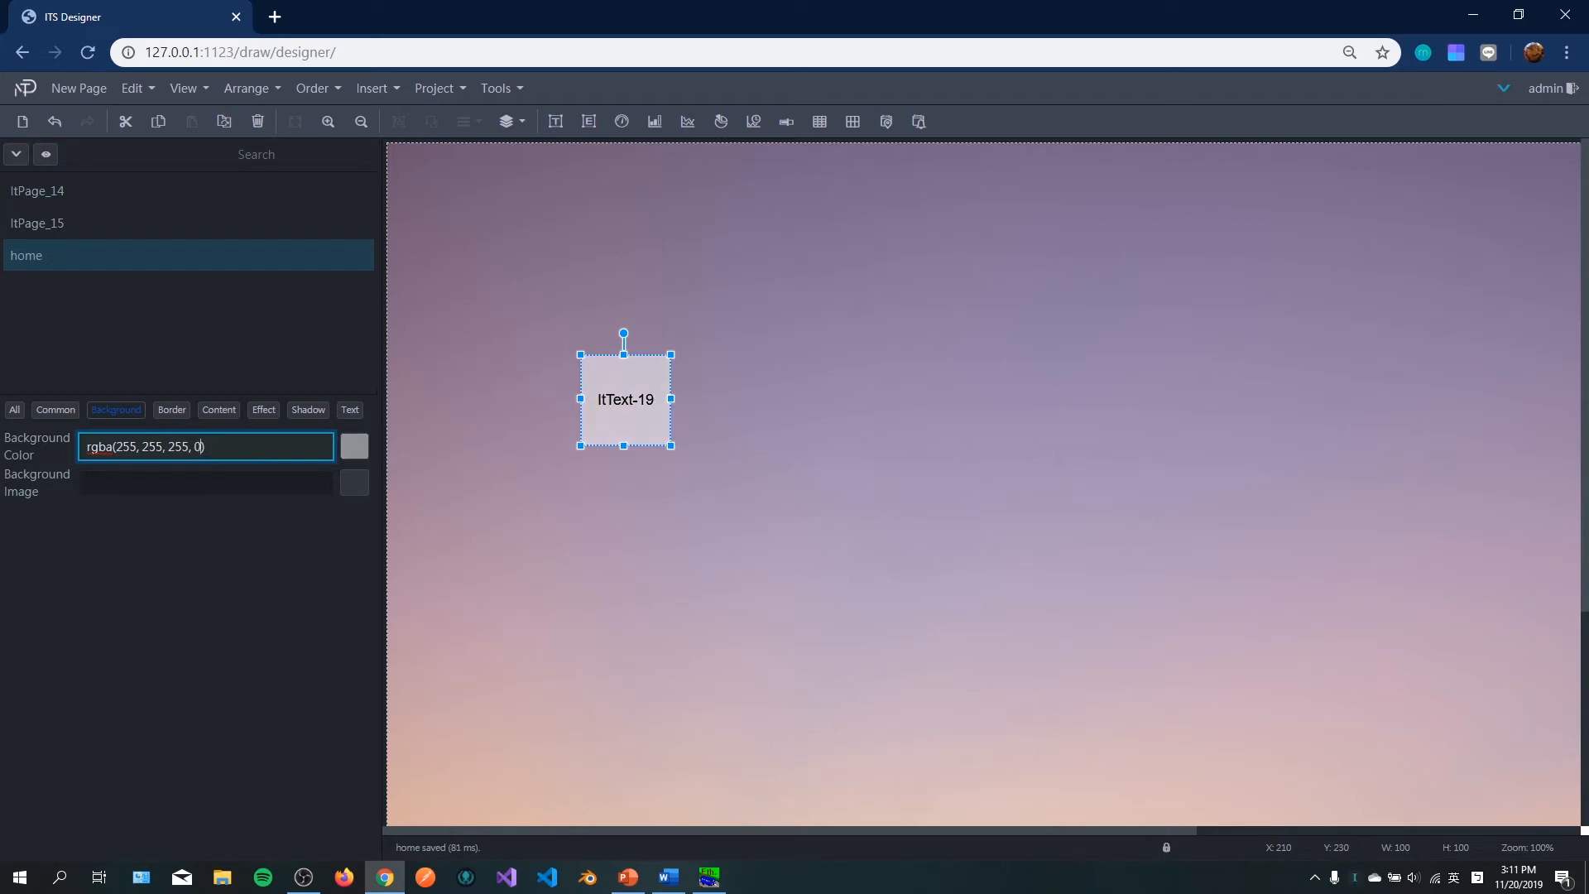
key(BackSpace)
text(0)
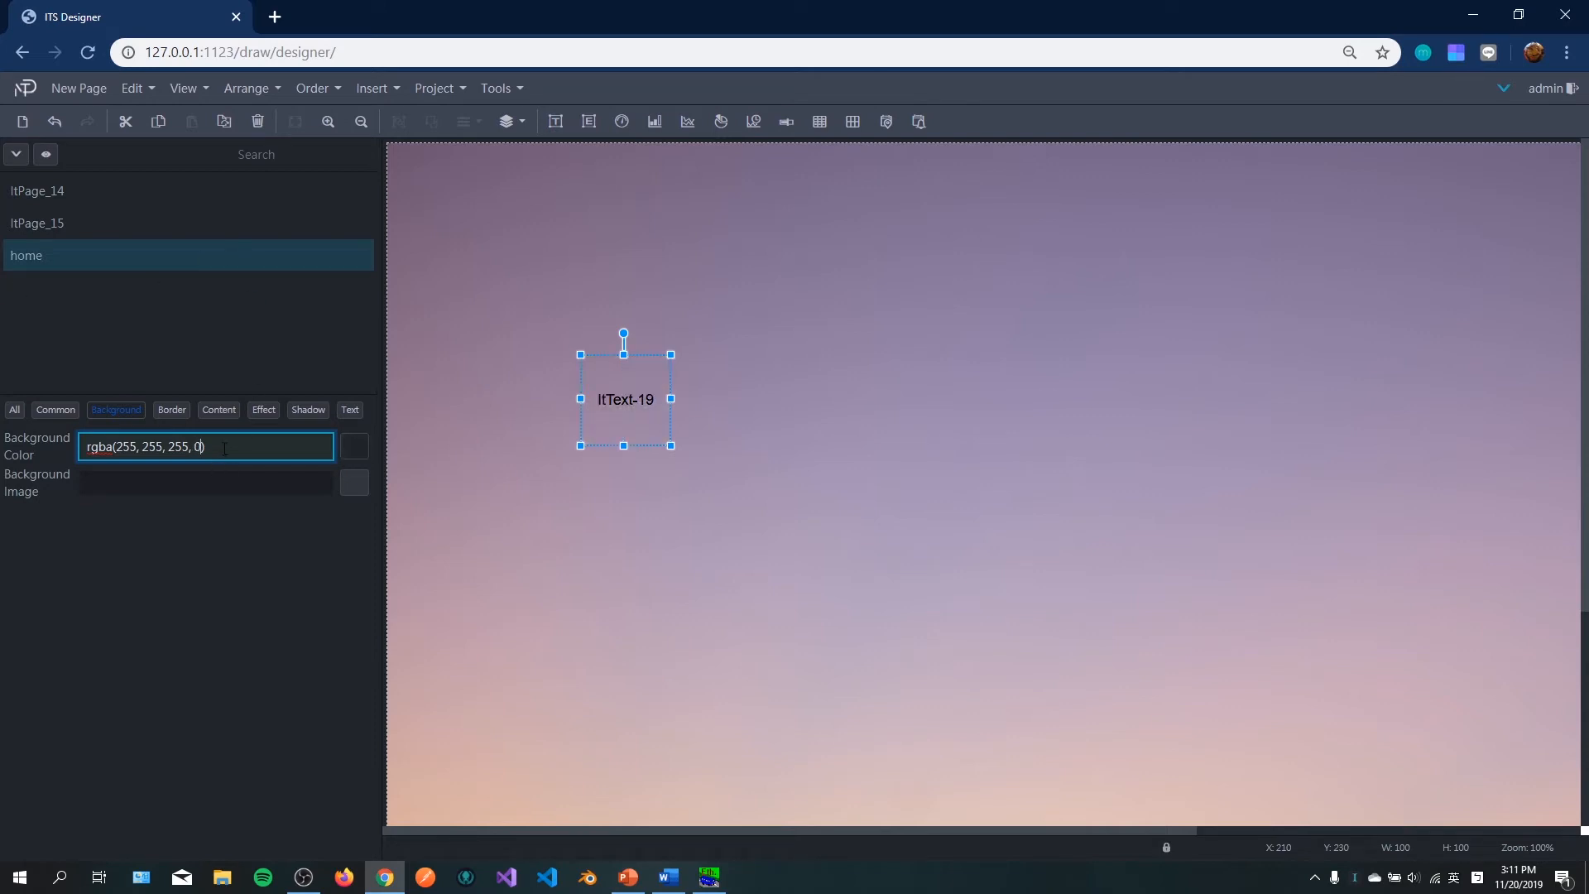
drag(225, 448, 21, 429)
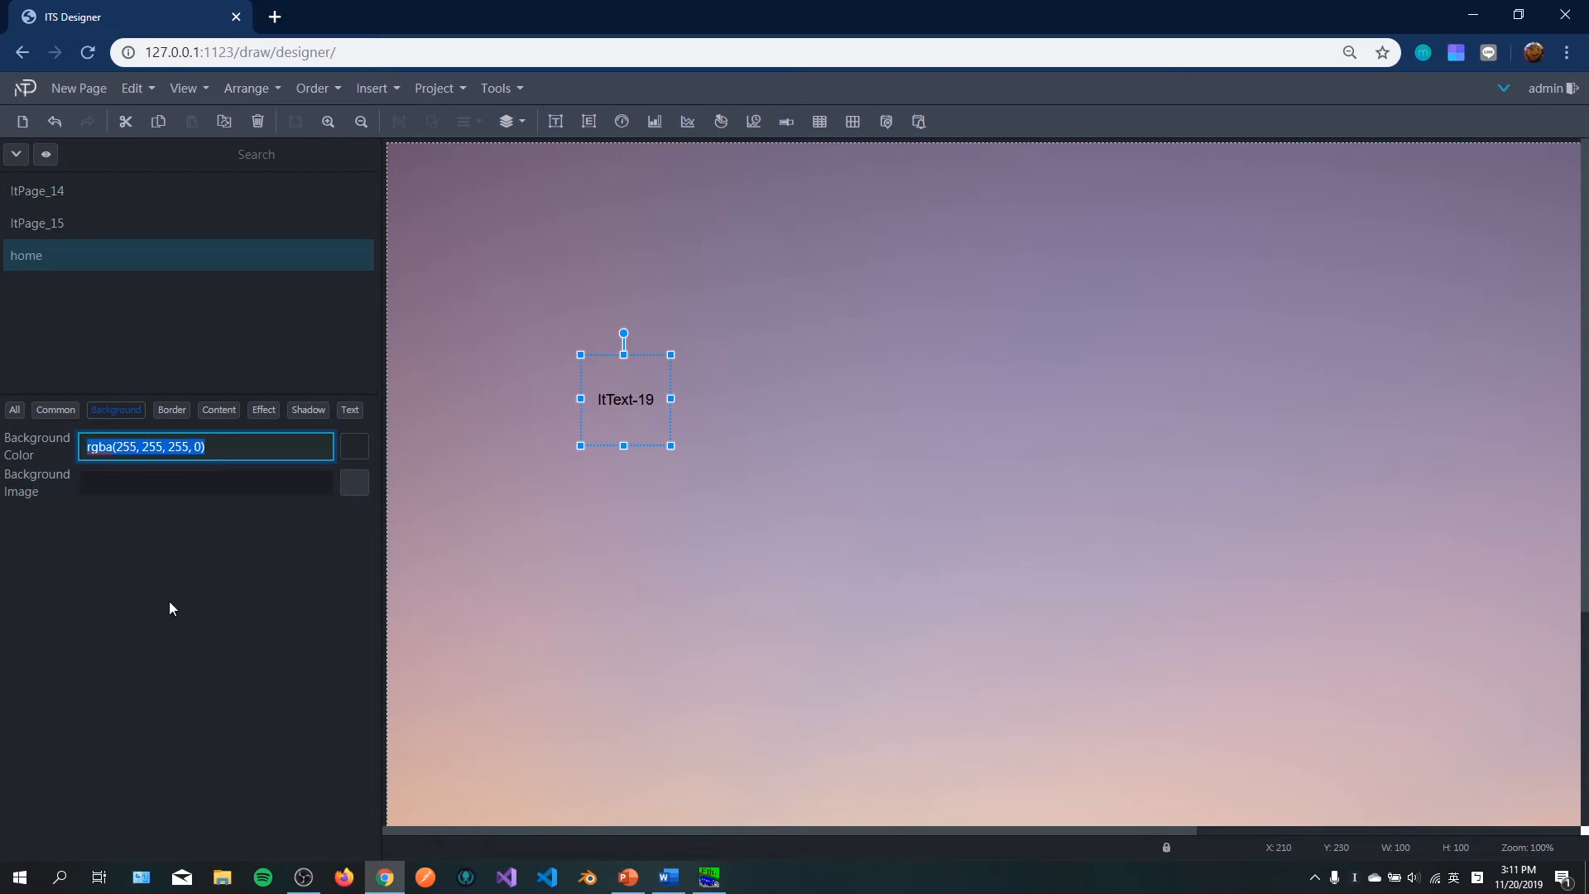
key(BackSpace)
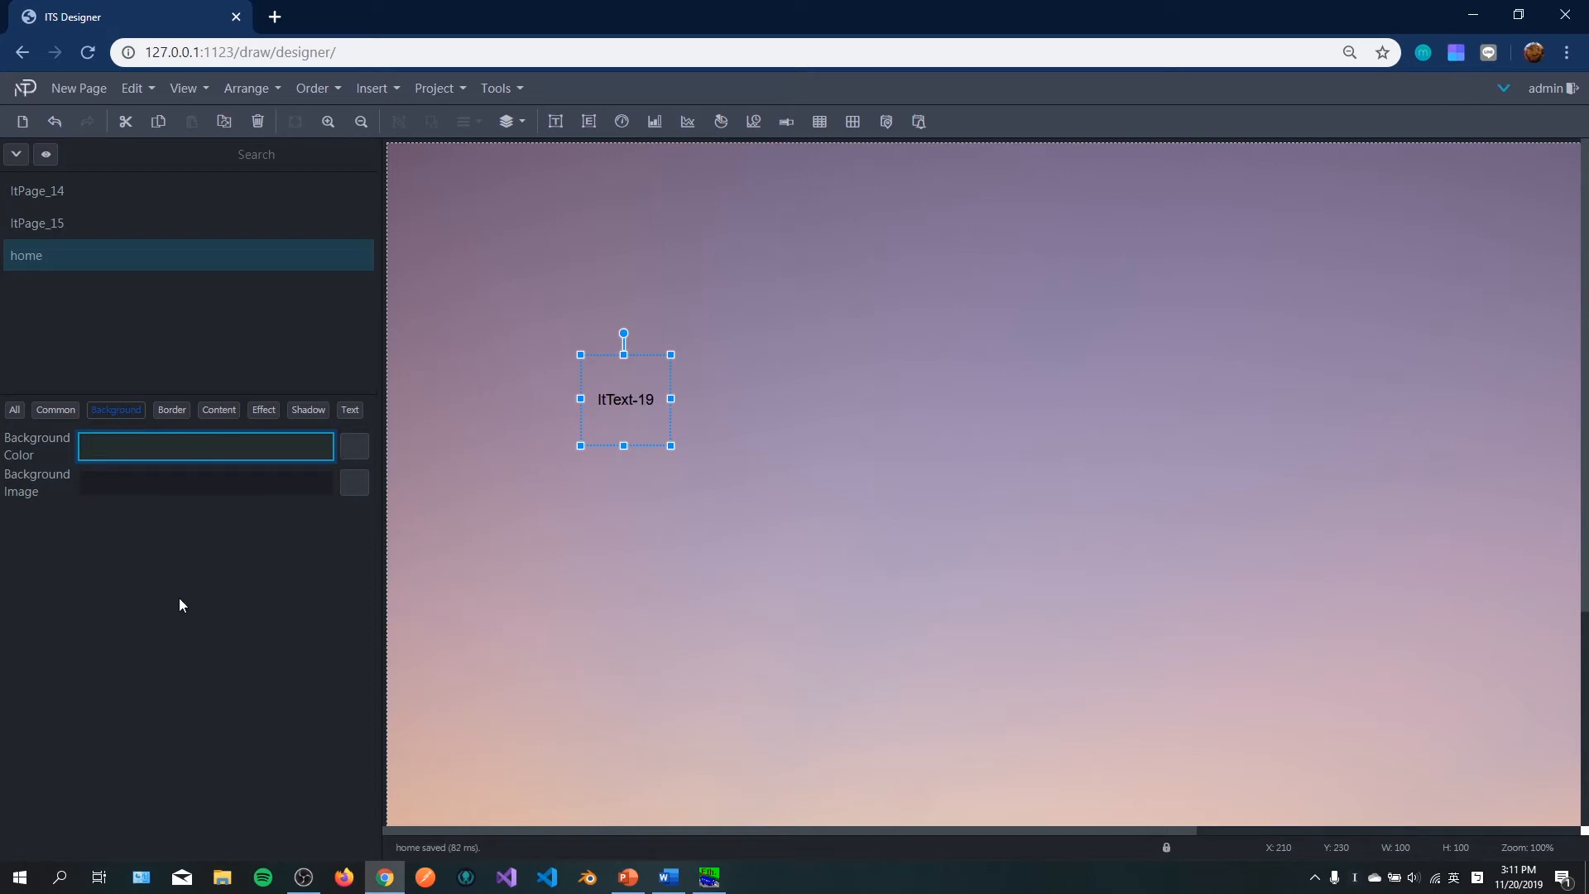
Step: Delete the text element's text content
click(351, 413)
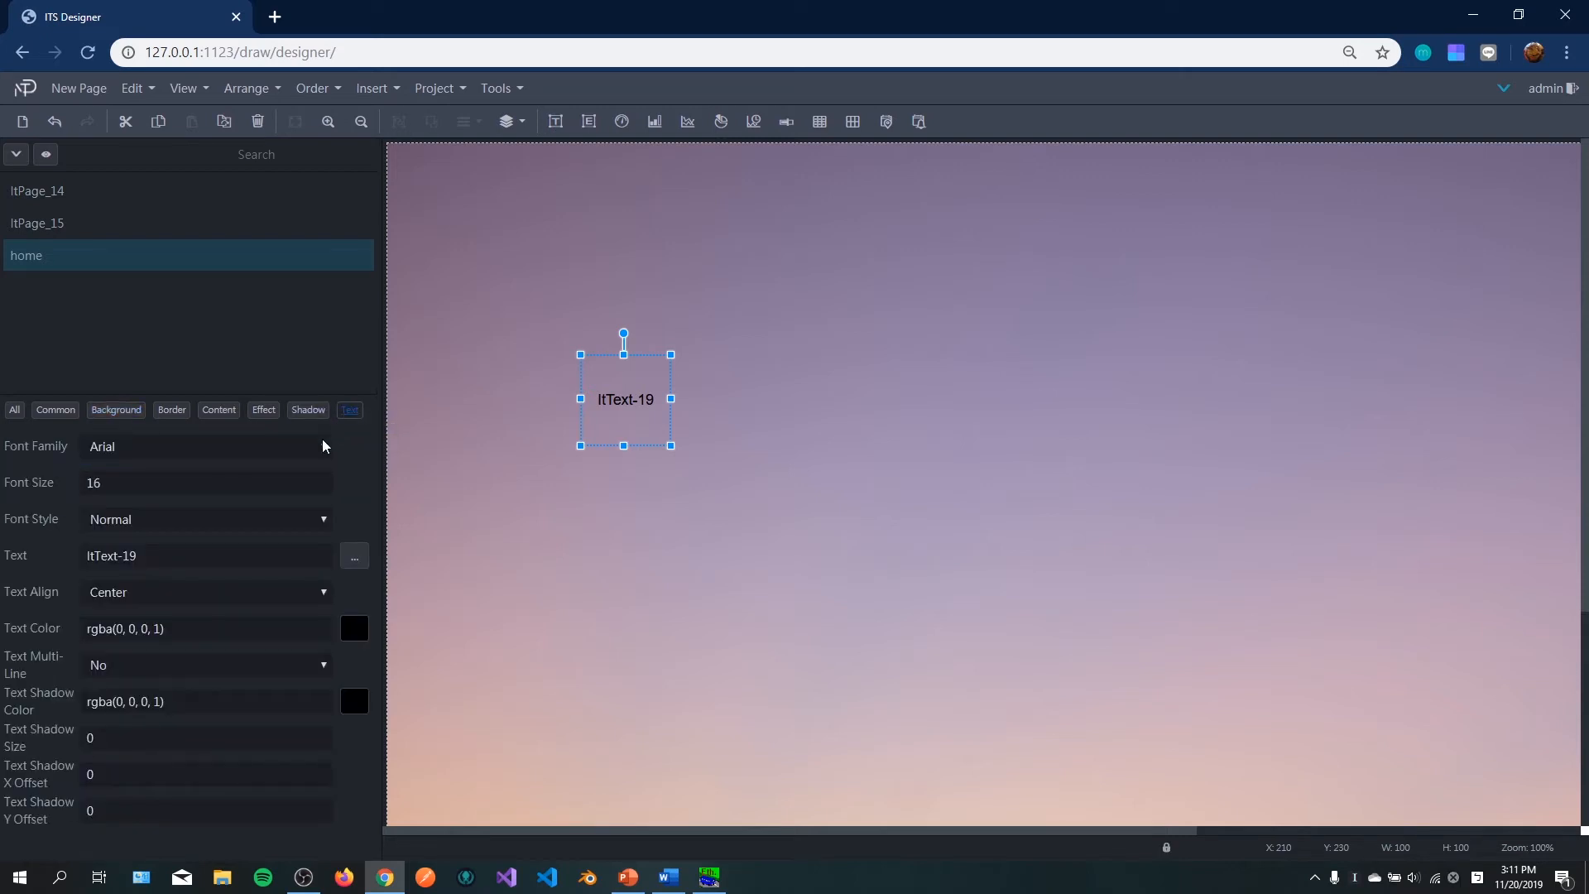
triple_click(177, 555)
key(BackSpace)
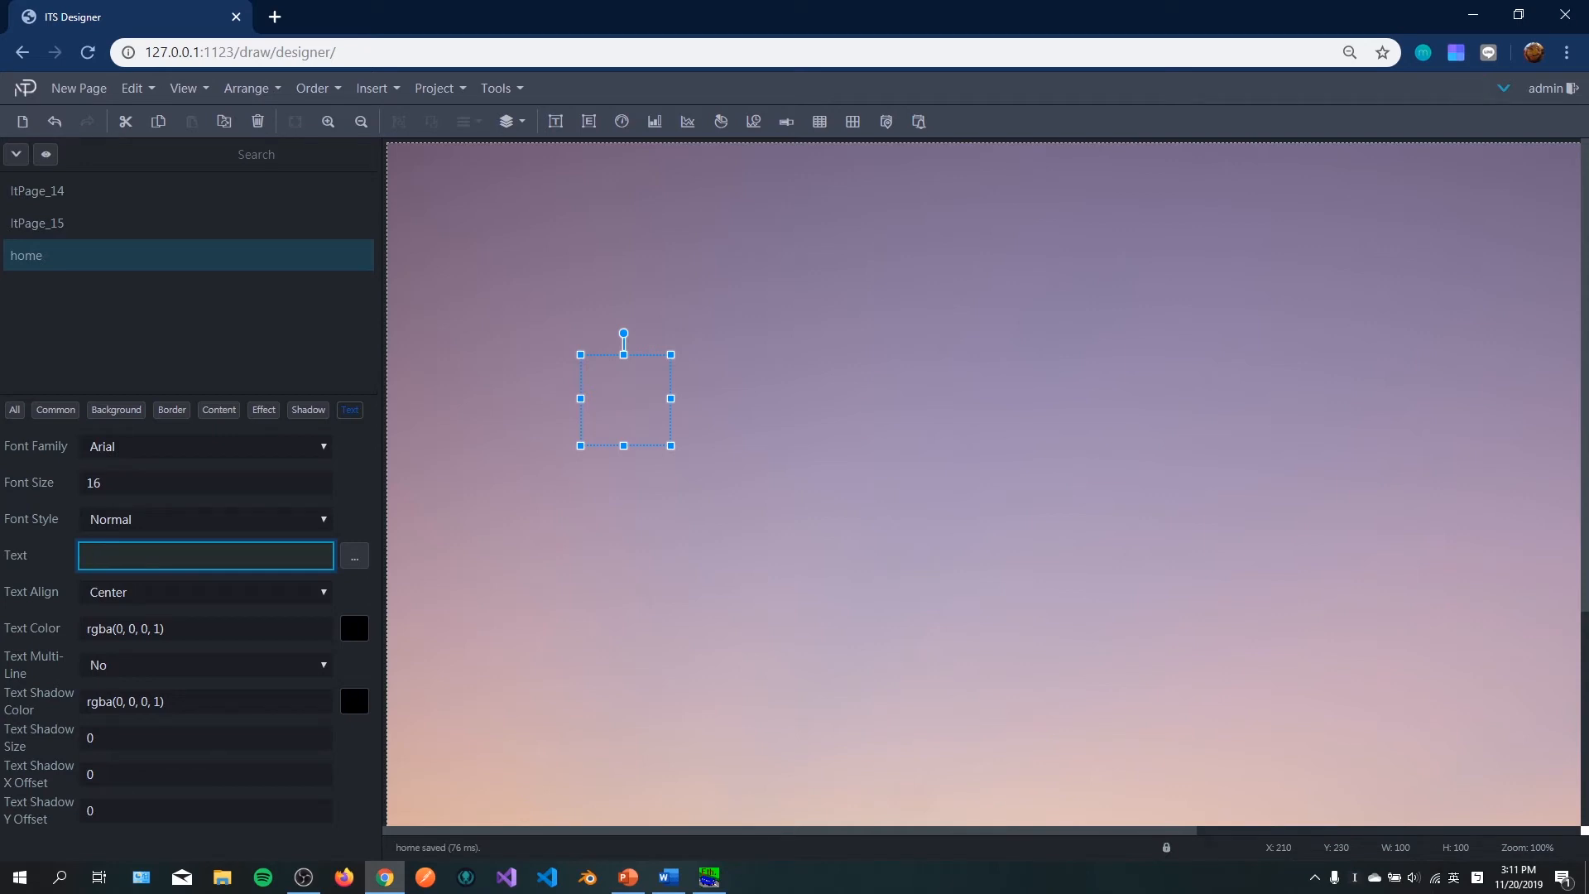
Step: Open the element's background image picker and upload fan_off.png to the image library
click(118, 411)
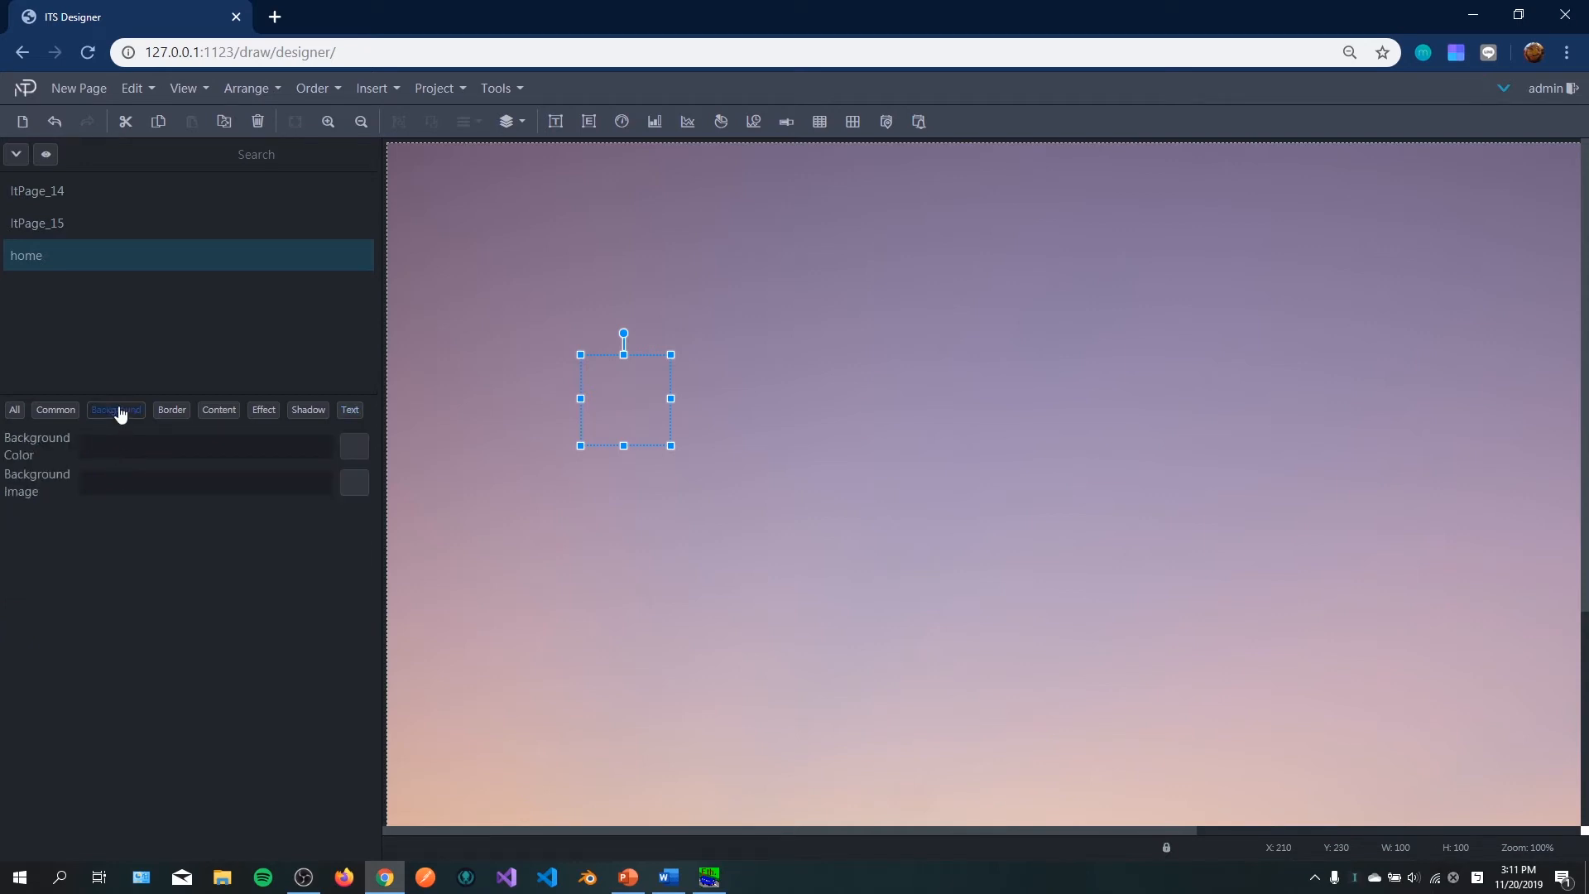
click(355, 483)
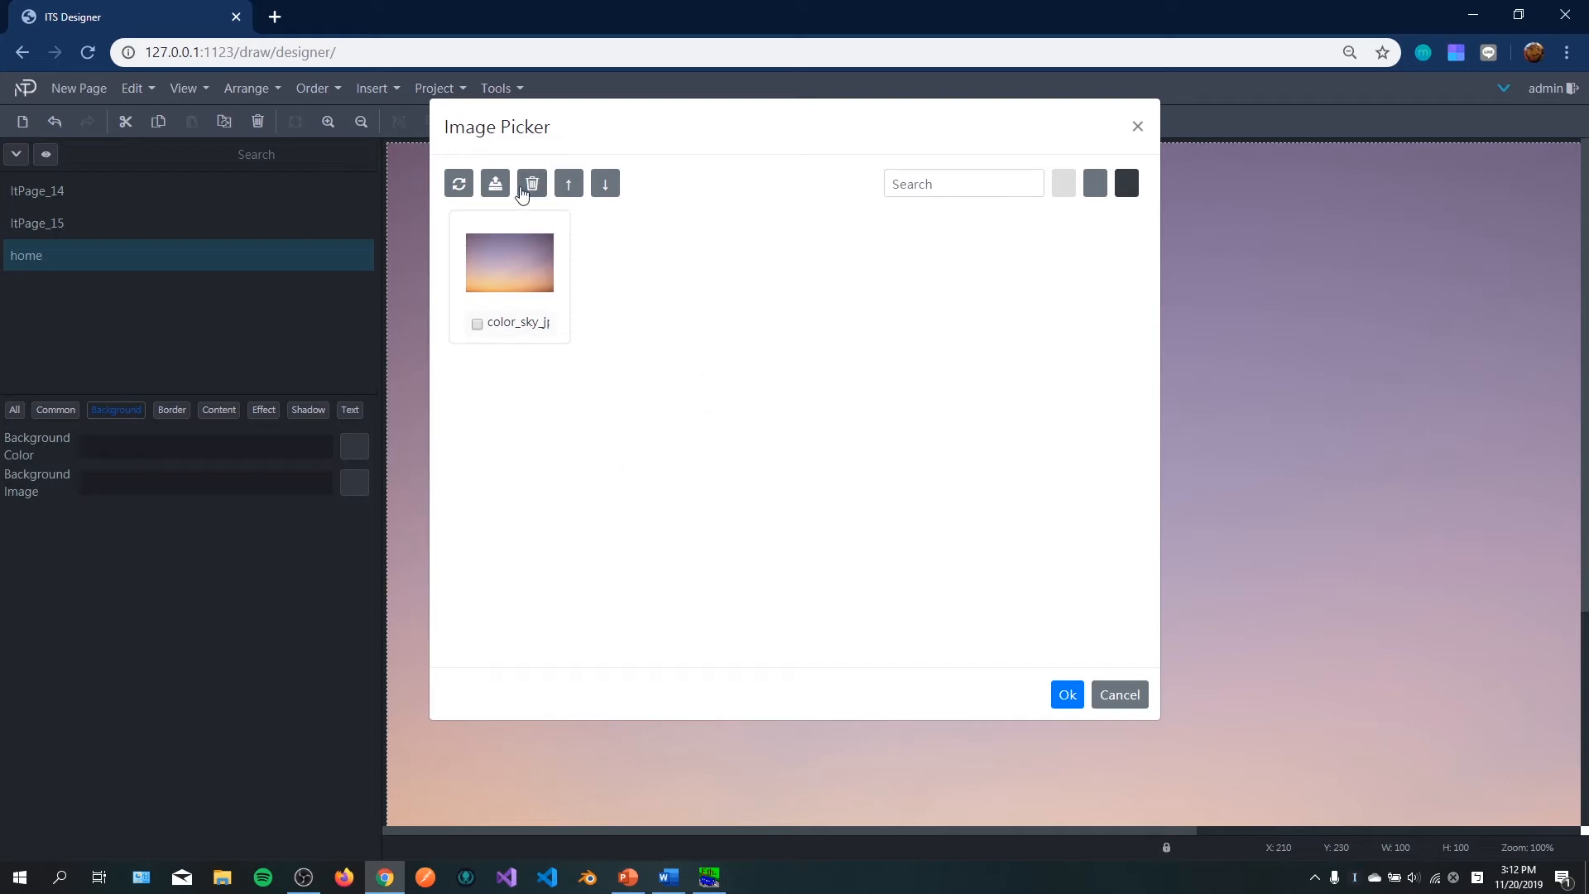
click(495, 183)
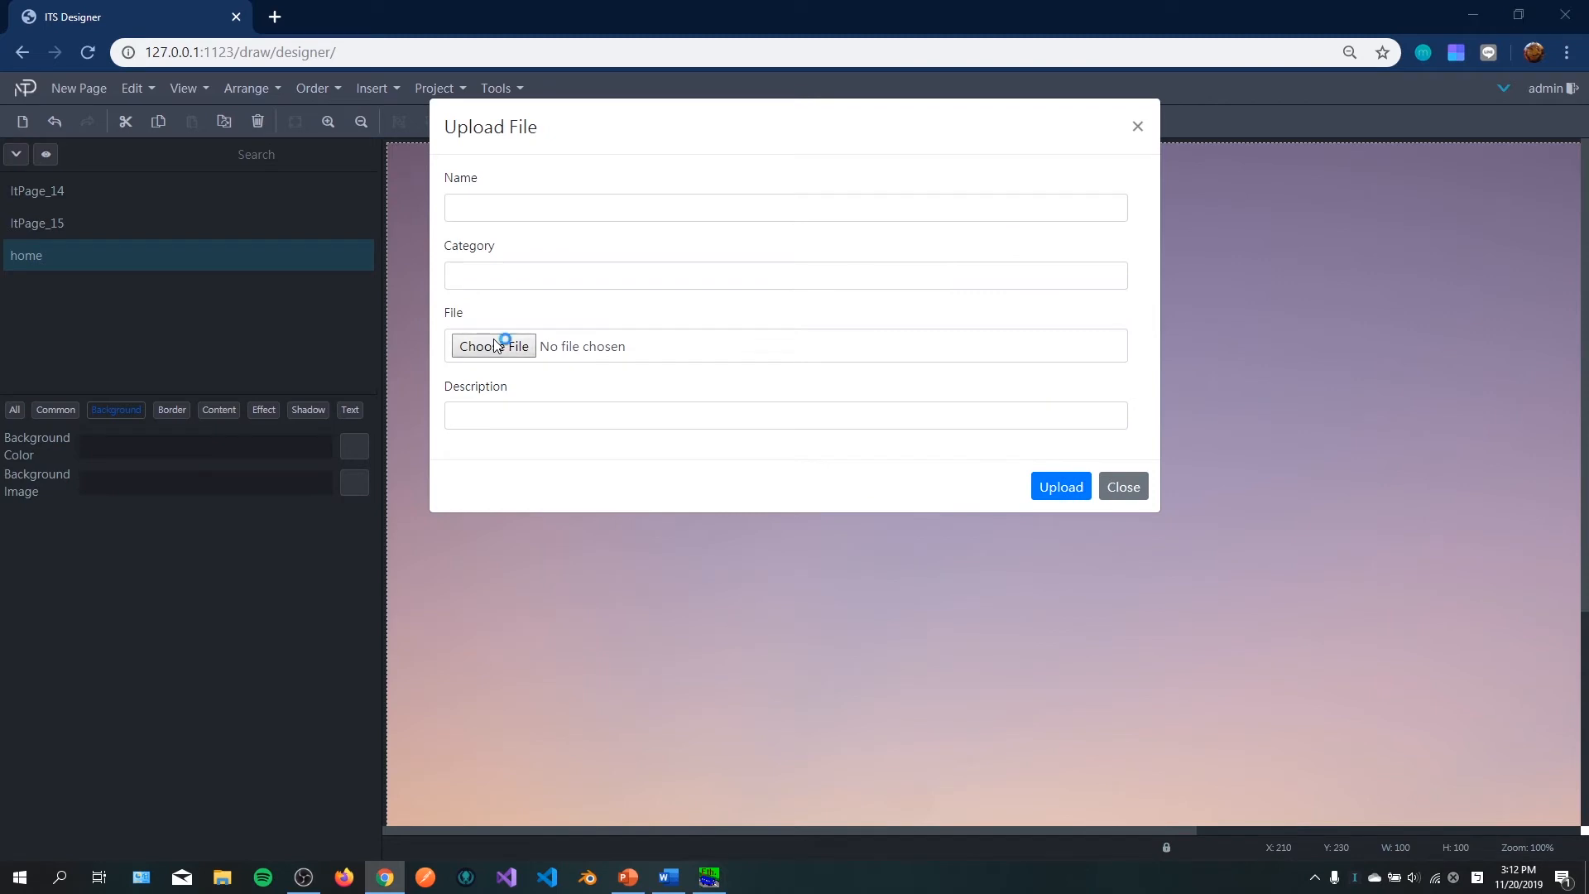
click(499, 345)
click(761, 258)
click(939, 709)
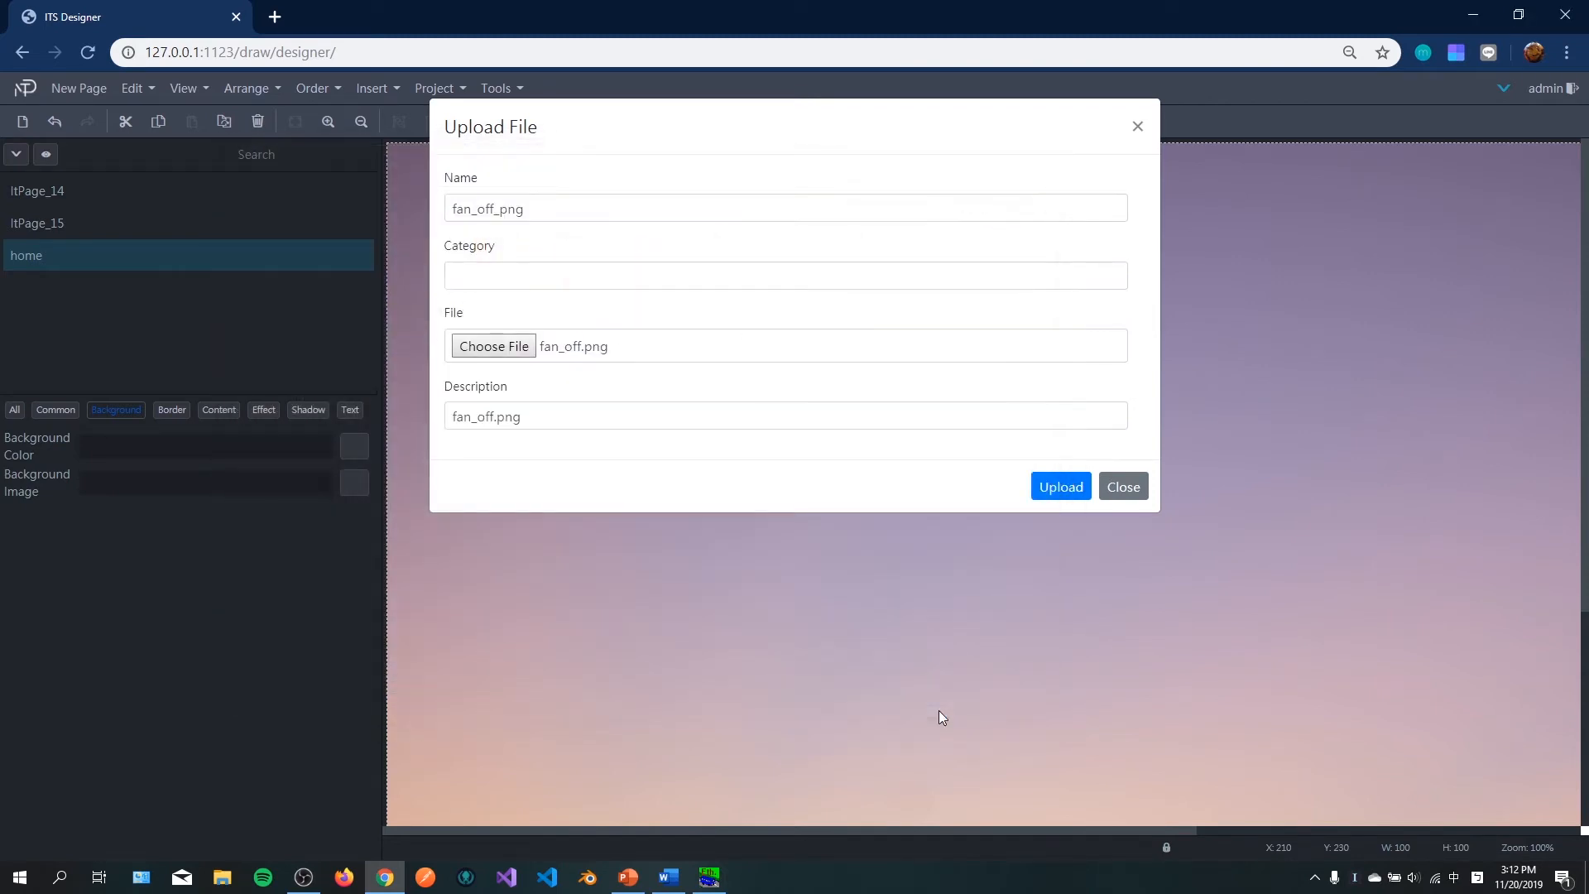
click(1049, 493)
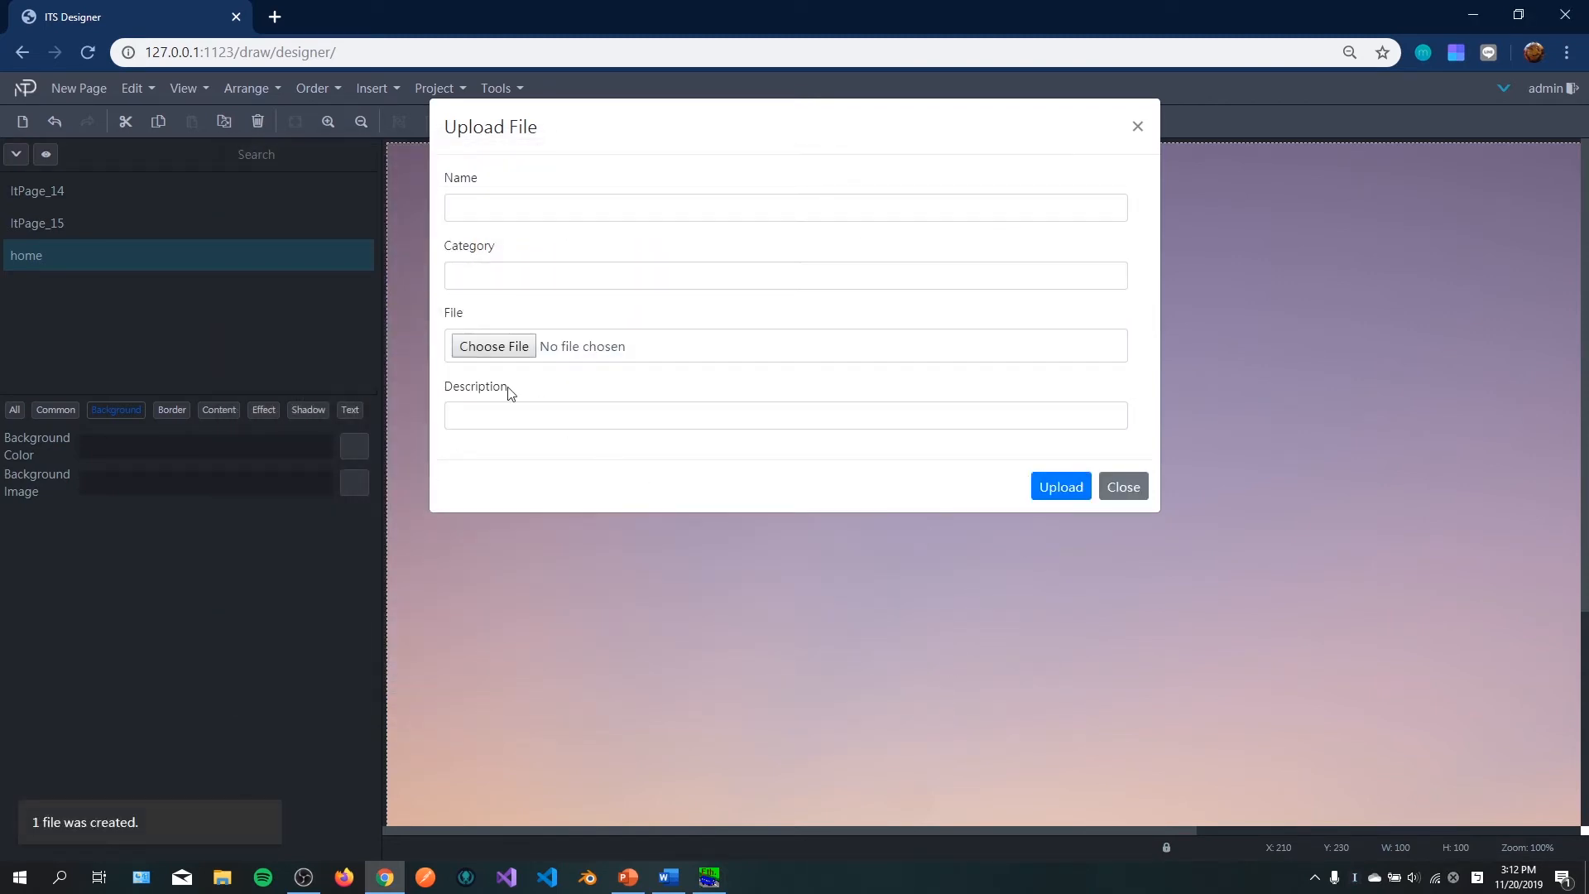
Step: Upload fan_on.png, then set fan_off_png as the element's background image
click(503, 349)
click(848, 263)
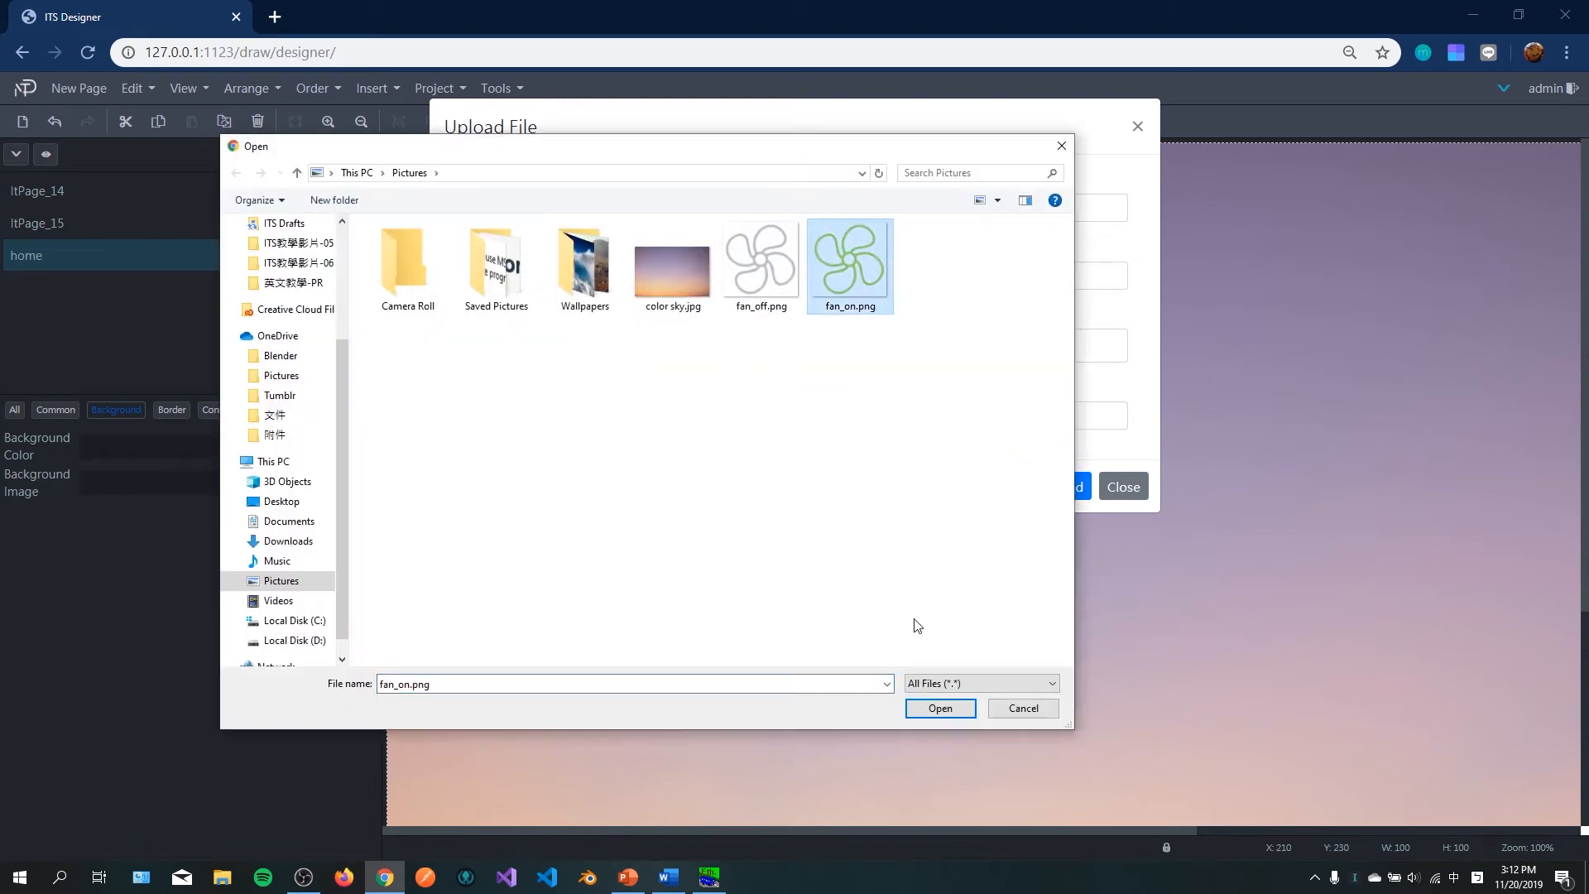
click(940, 707)
click(1060, 486)
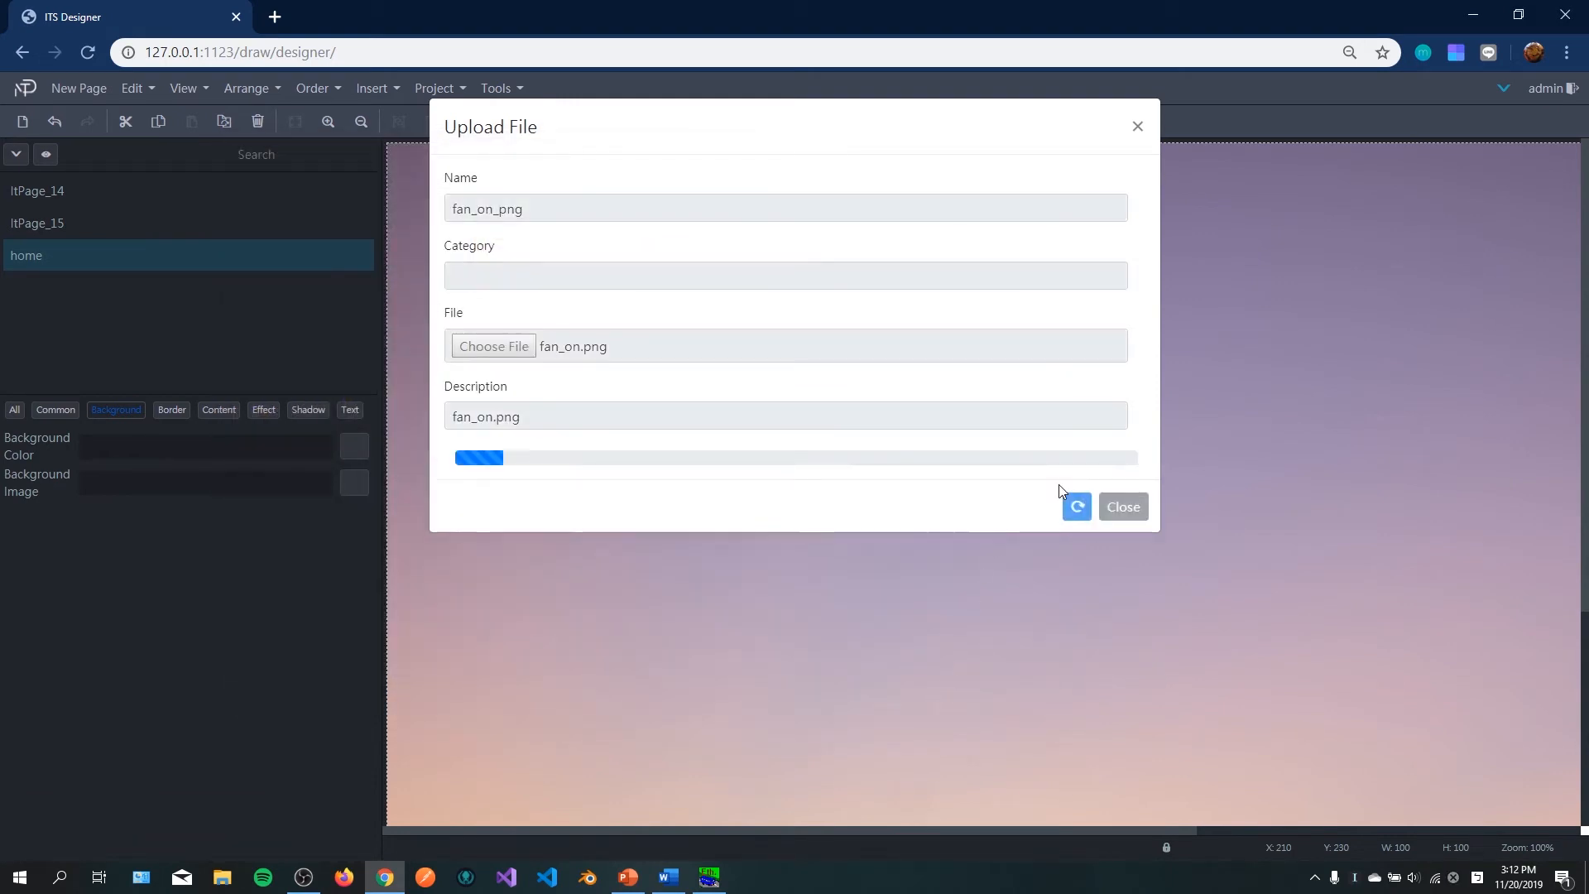
click(1117, 490)
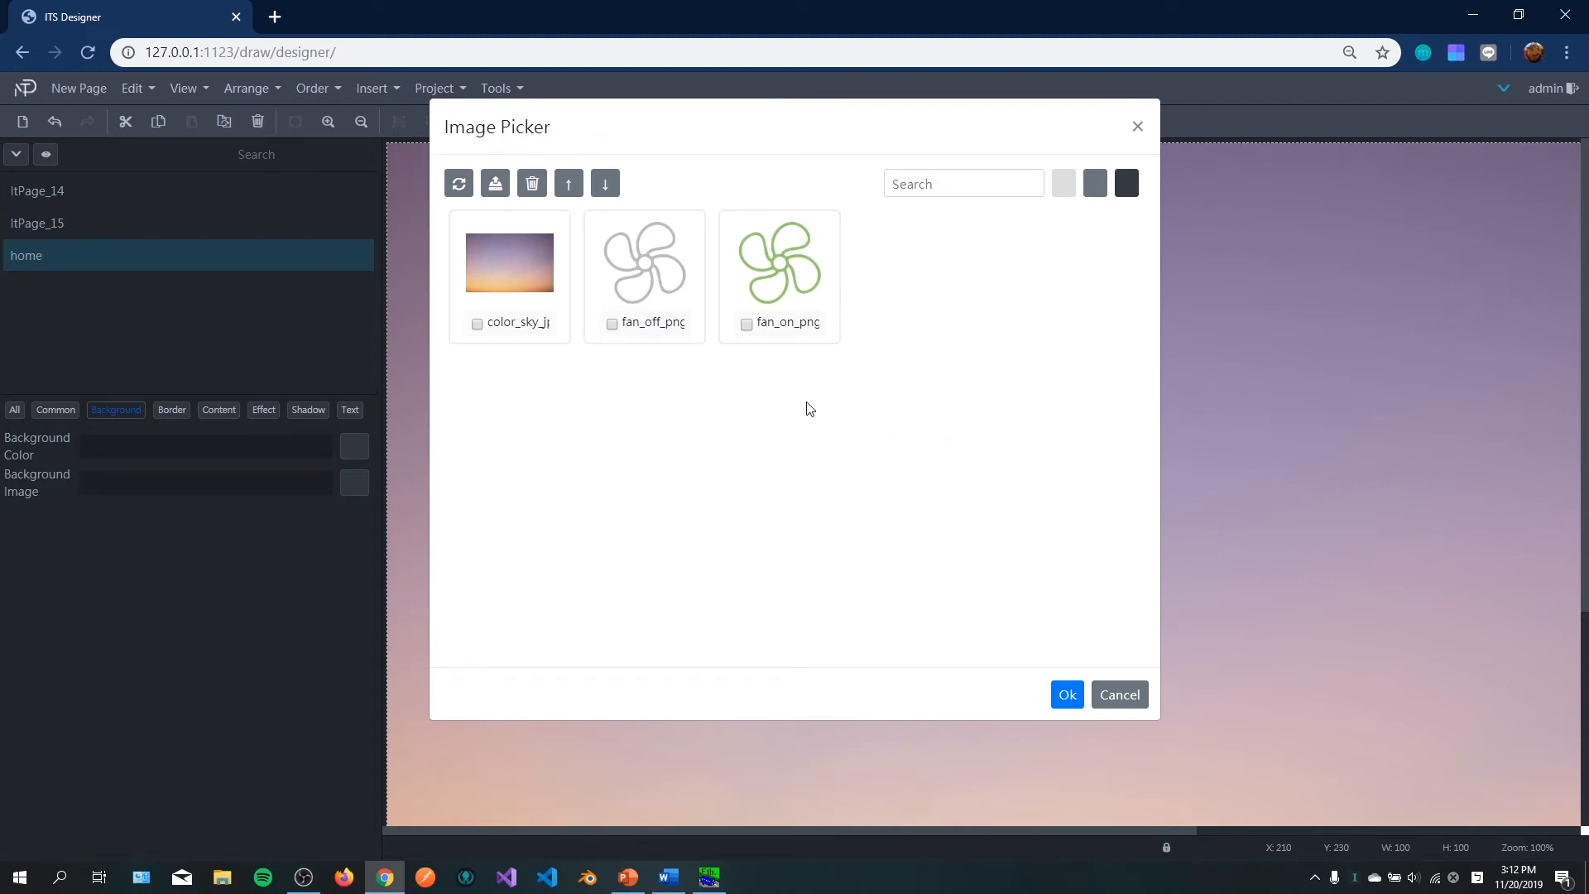
click(611, 324)
click(1065, 696)
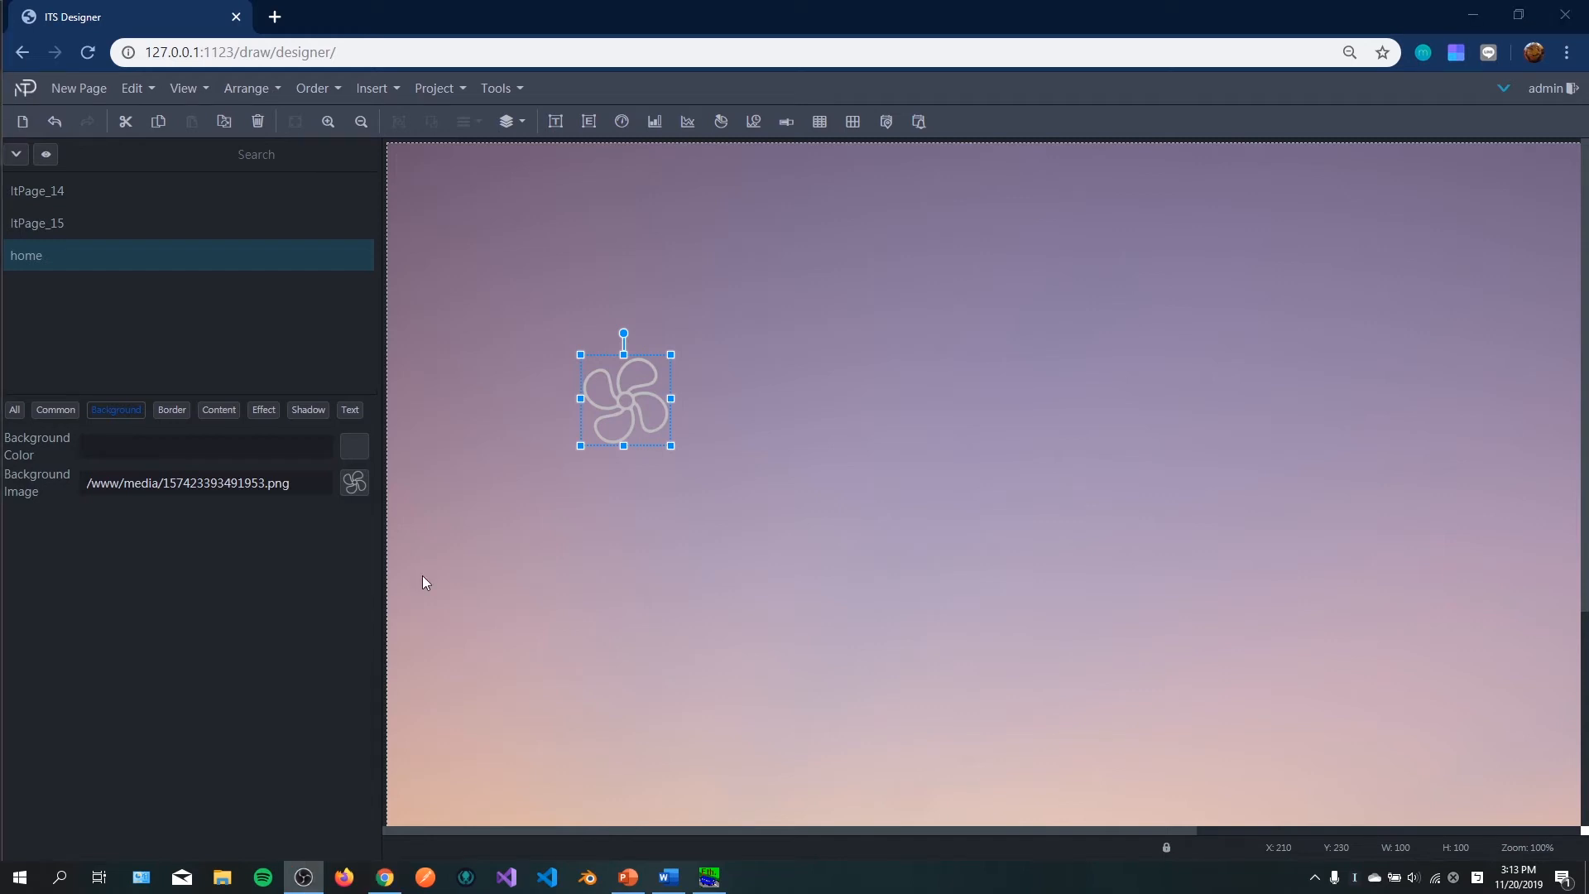
Step: Open the element's Dynamic Attributes and link it to Tag001
right_click(613, 404)
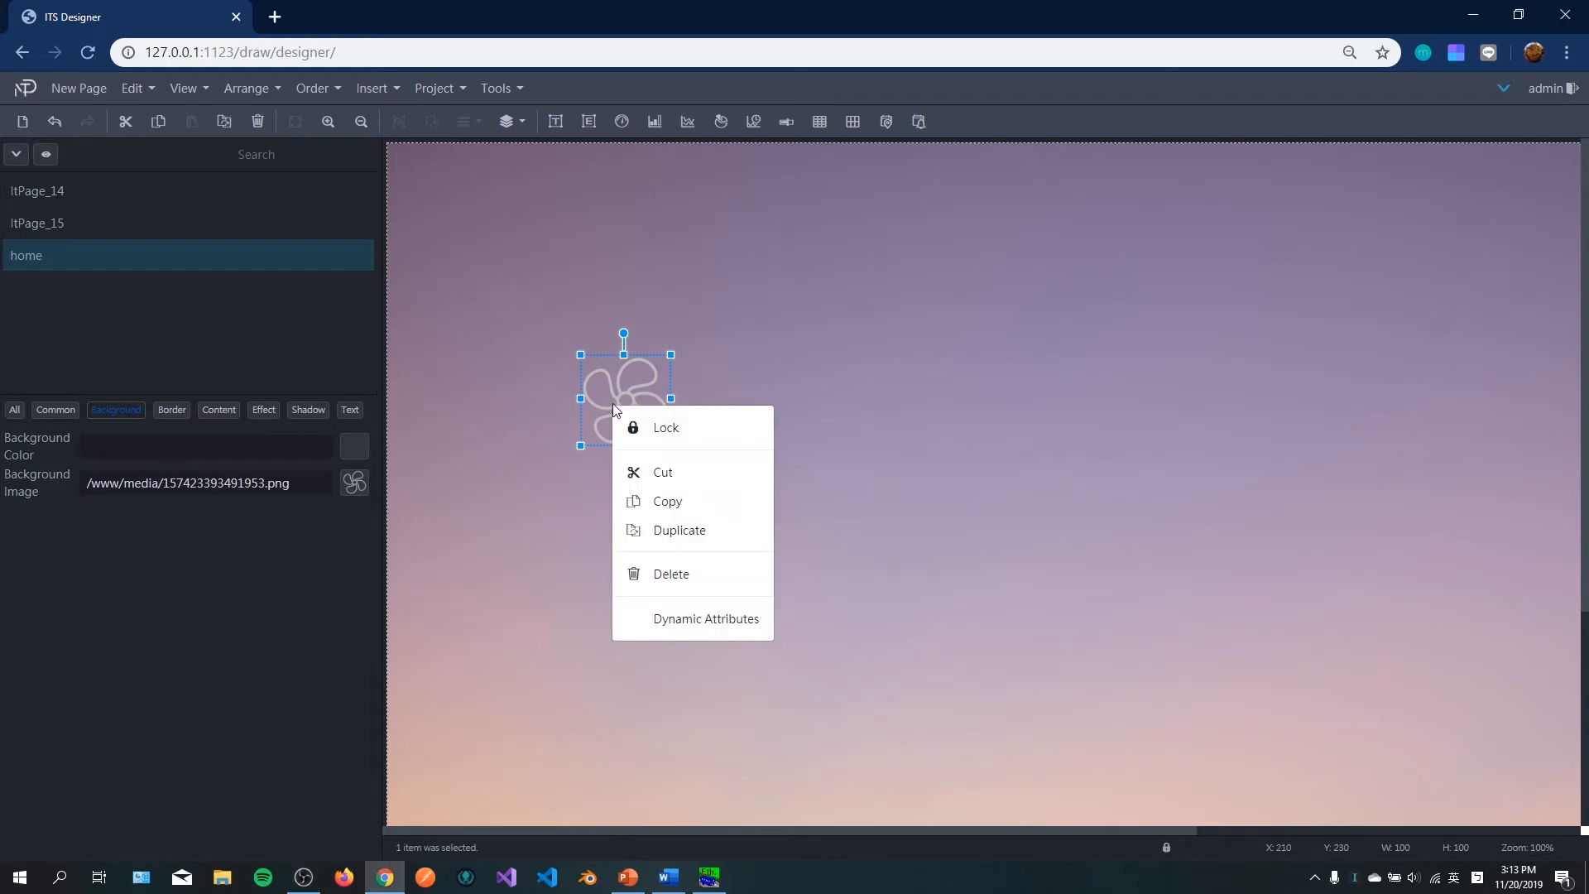
click(700, 627)
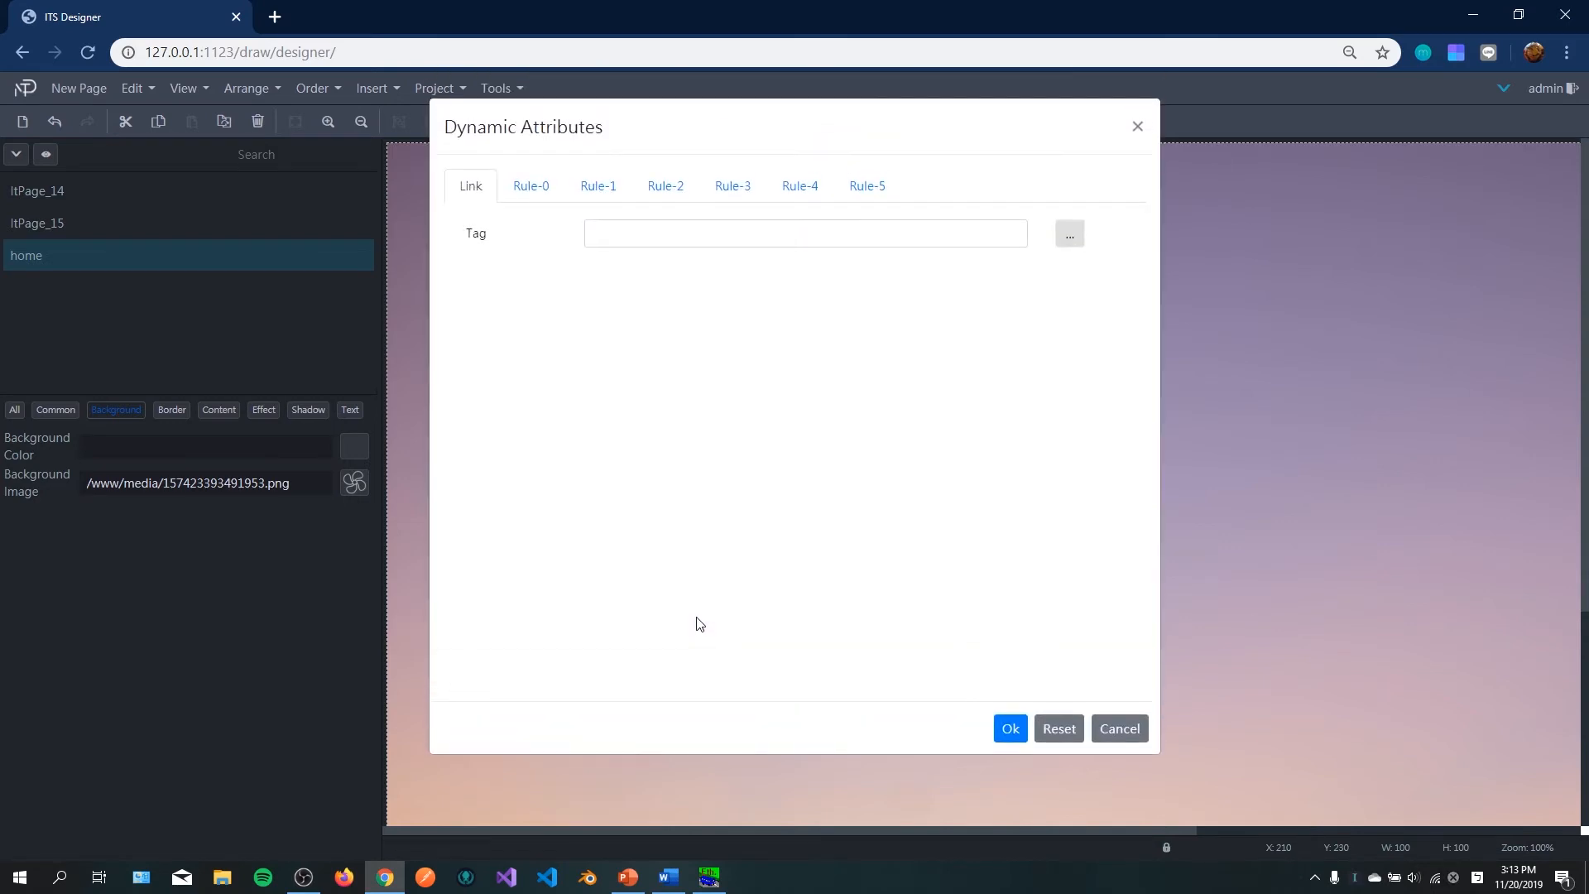
click(960, 229)
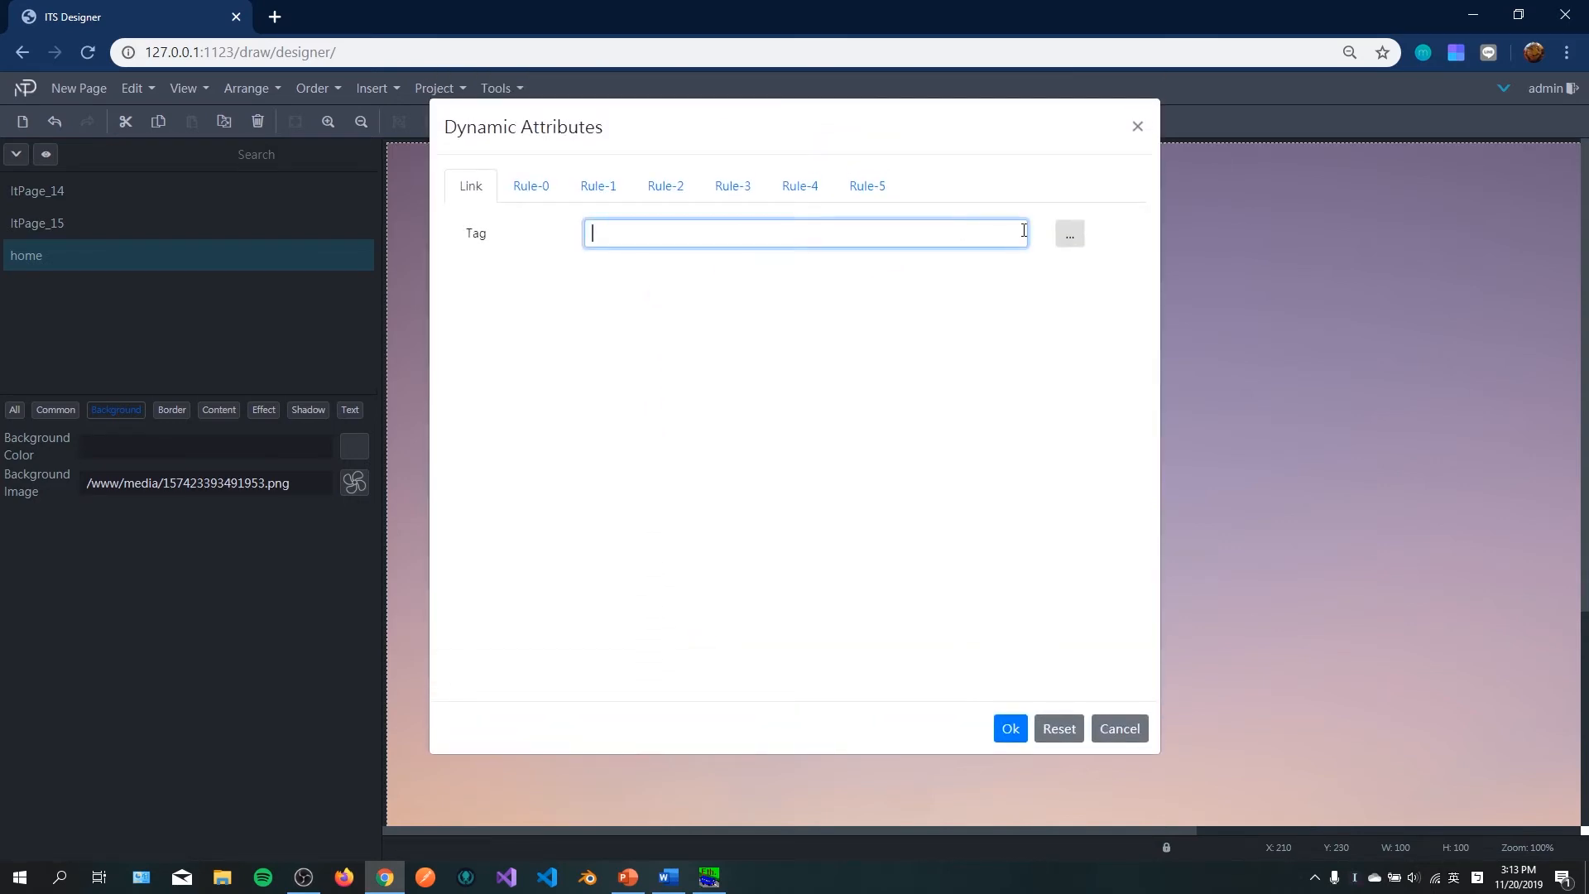
click(1070, 236)
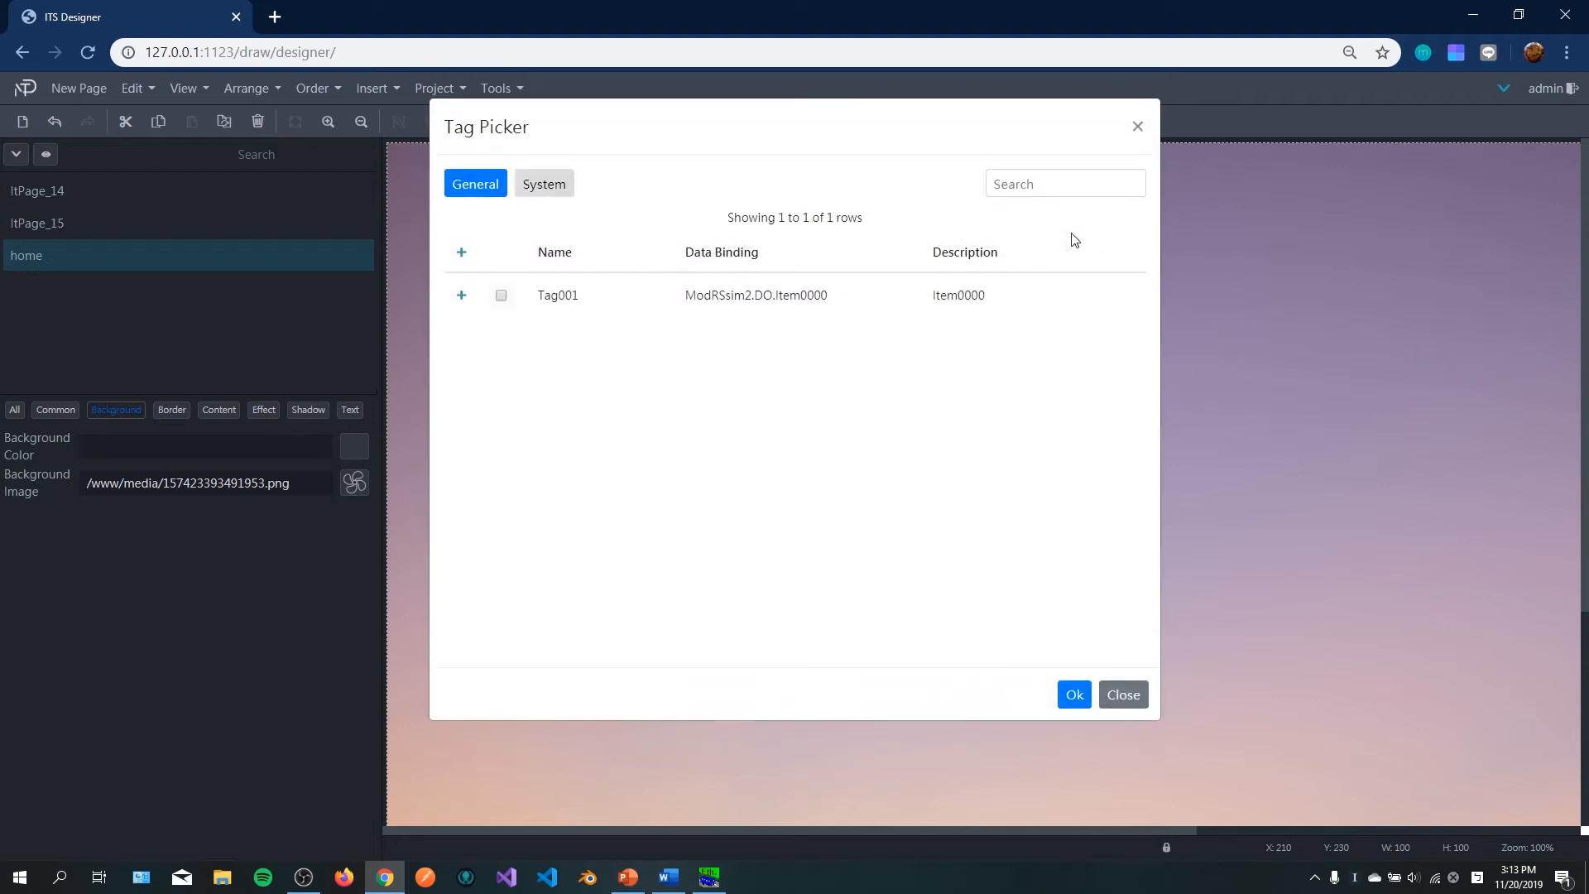
click(501, 295)
click(1073, 695)
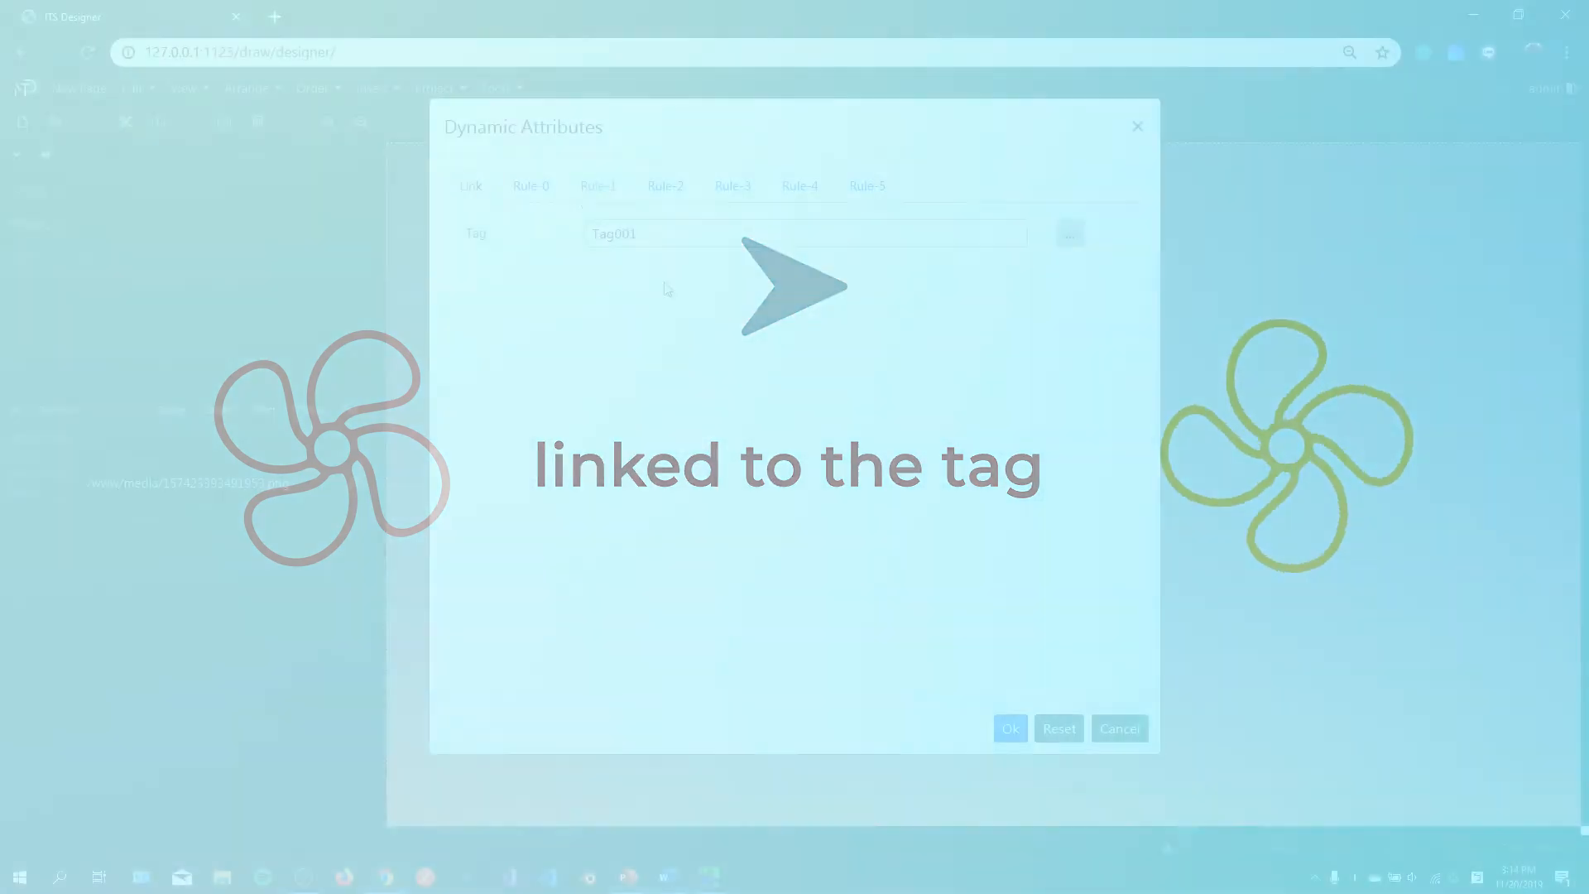
Step: Define Rule-0 with expression 1, background image fan_on_png and the Rotate effect
click(536, 188)
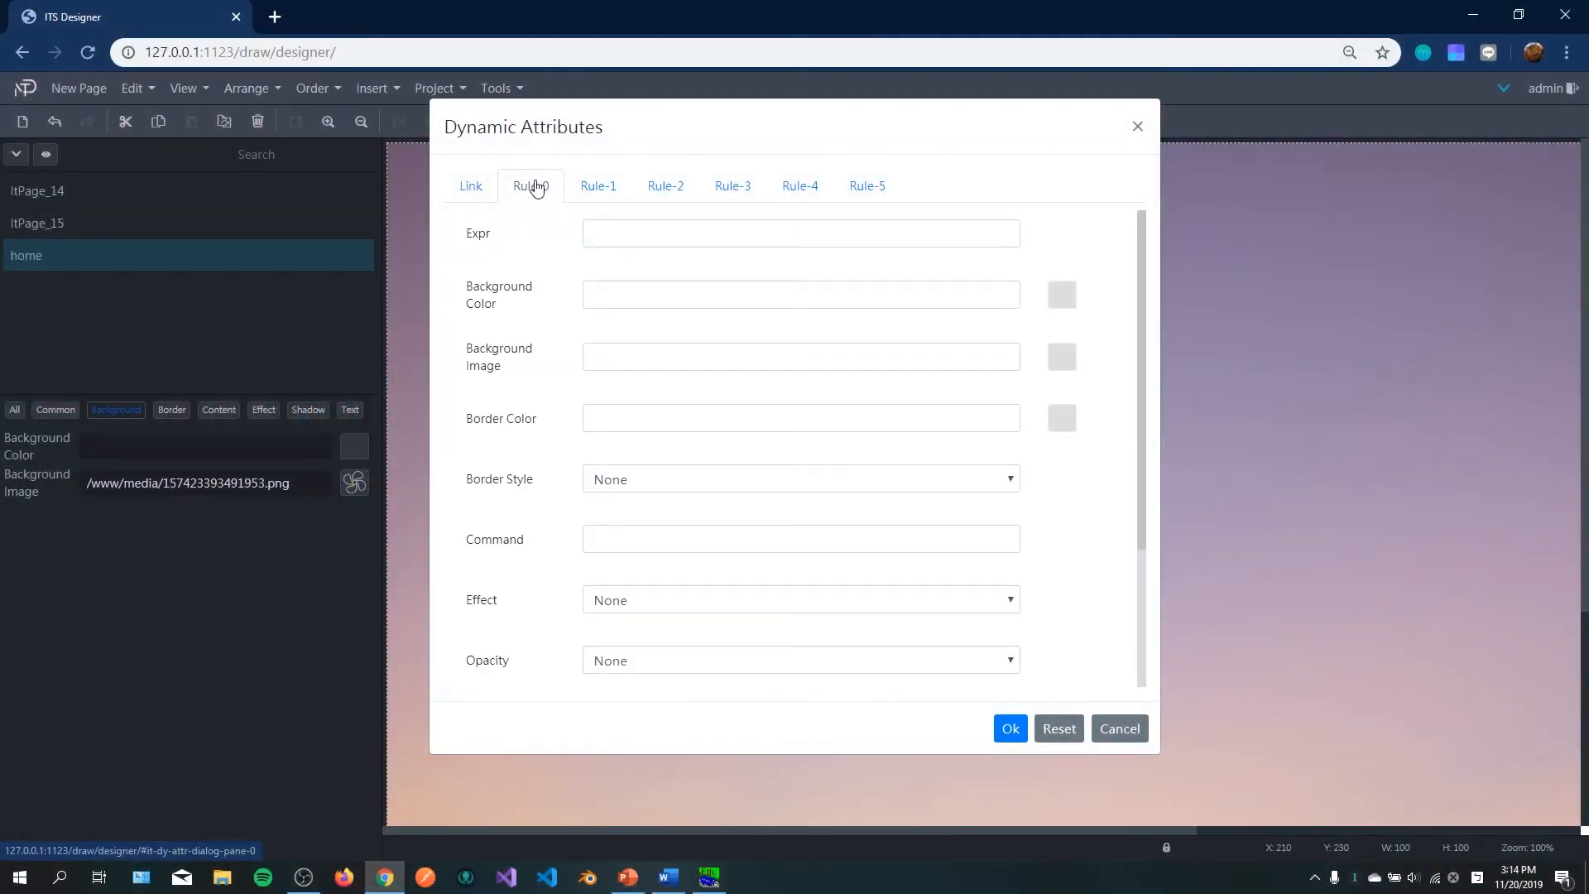
click(610, 227)
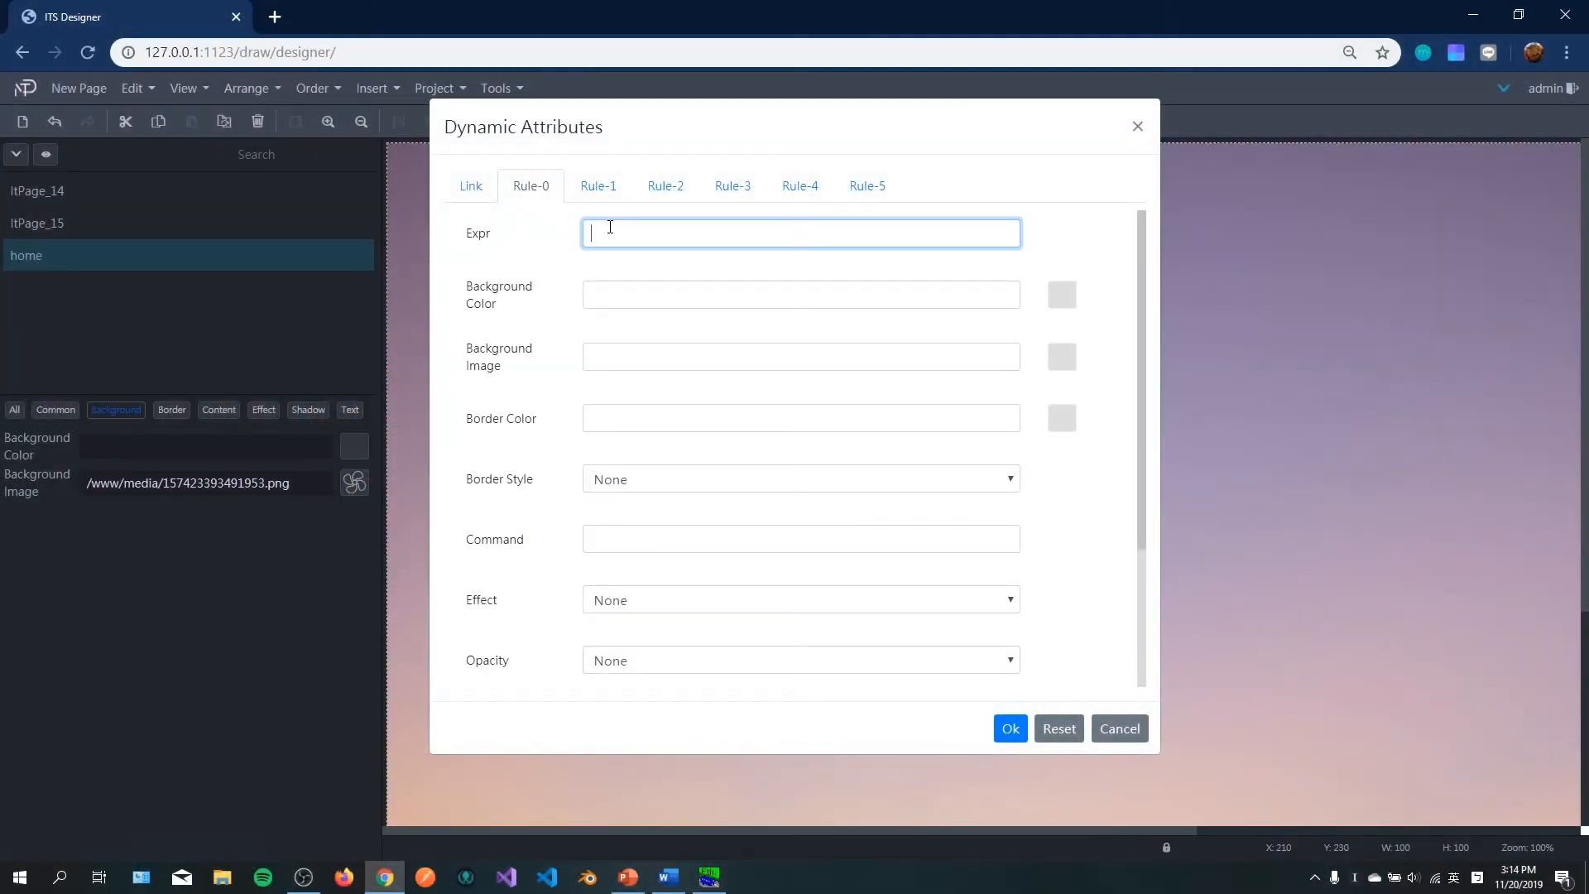
text(1)
click(1065, 361)
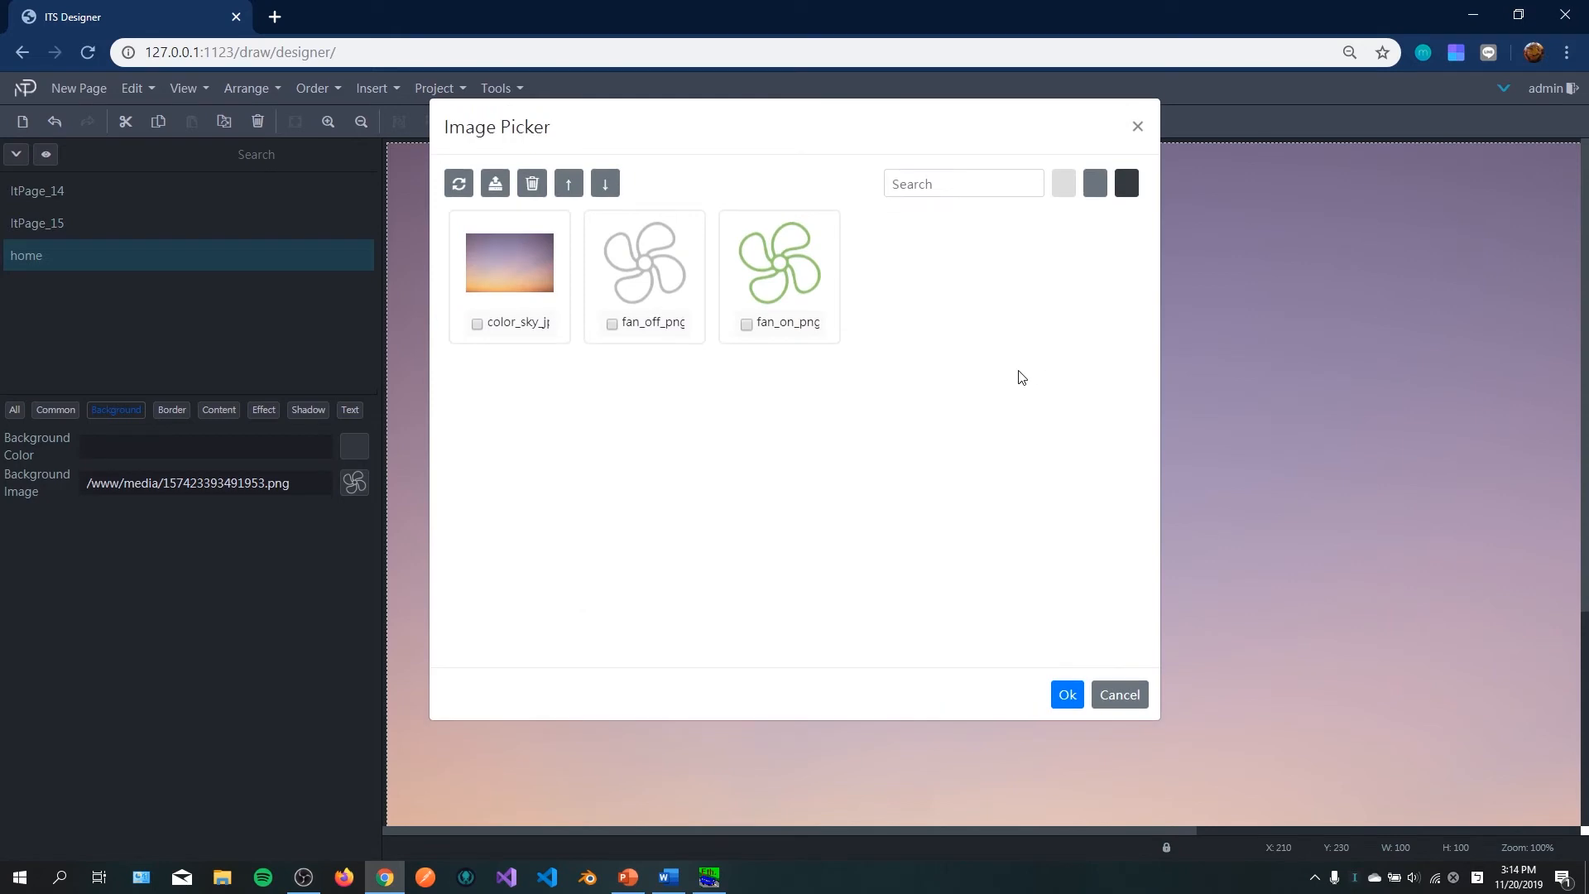
click(746, 323)
click(1065, 694)
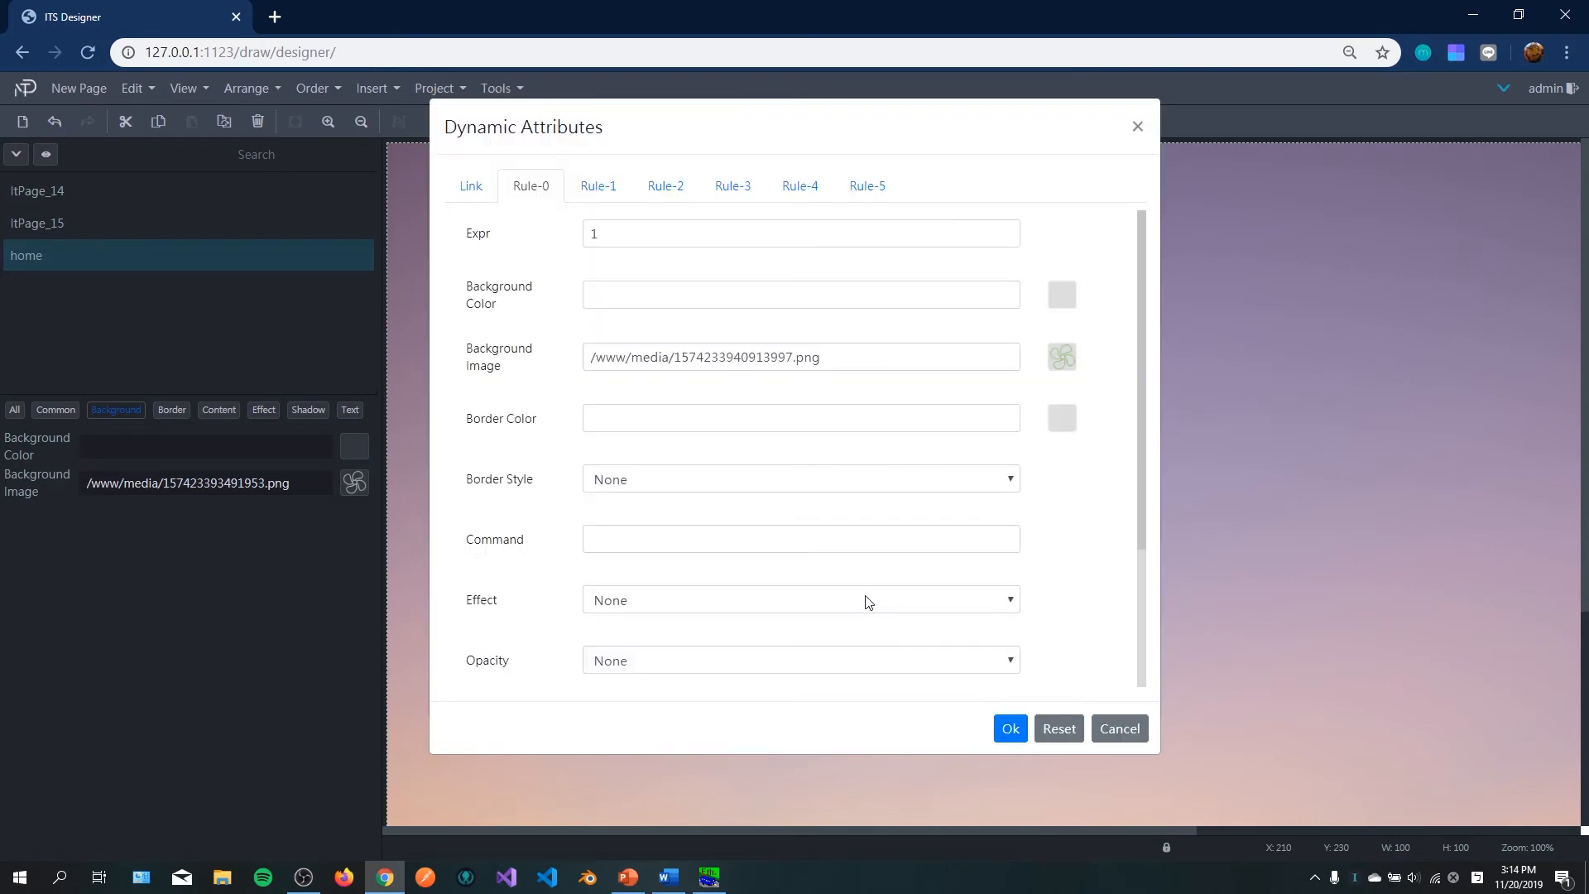
scroll(770, 530, down, 1)
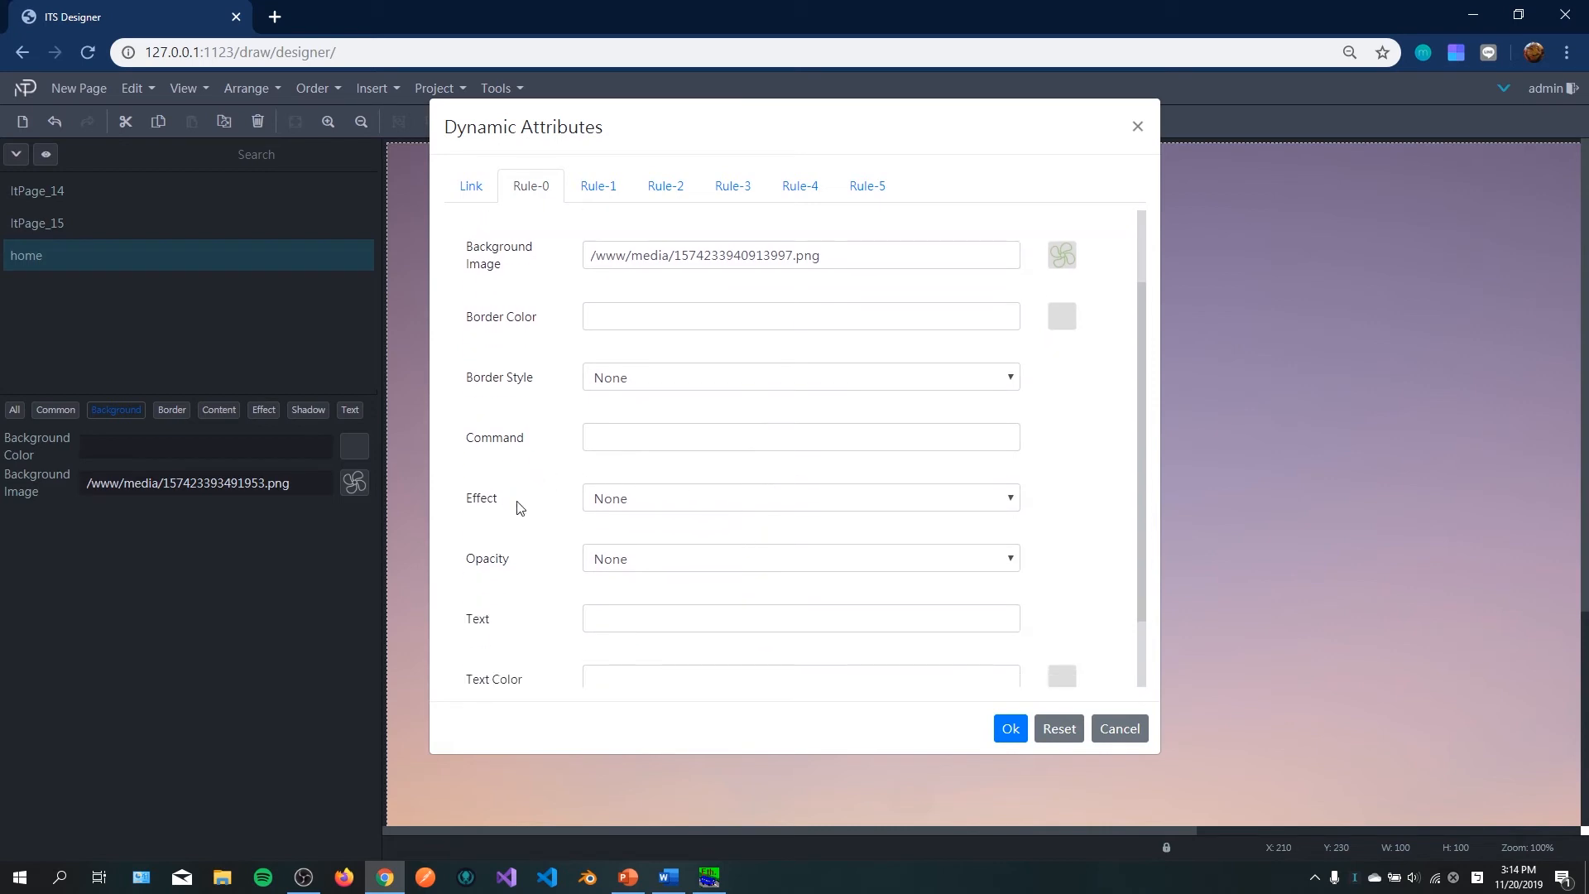
click(742, 501)
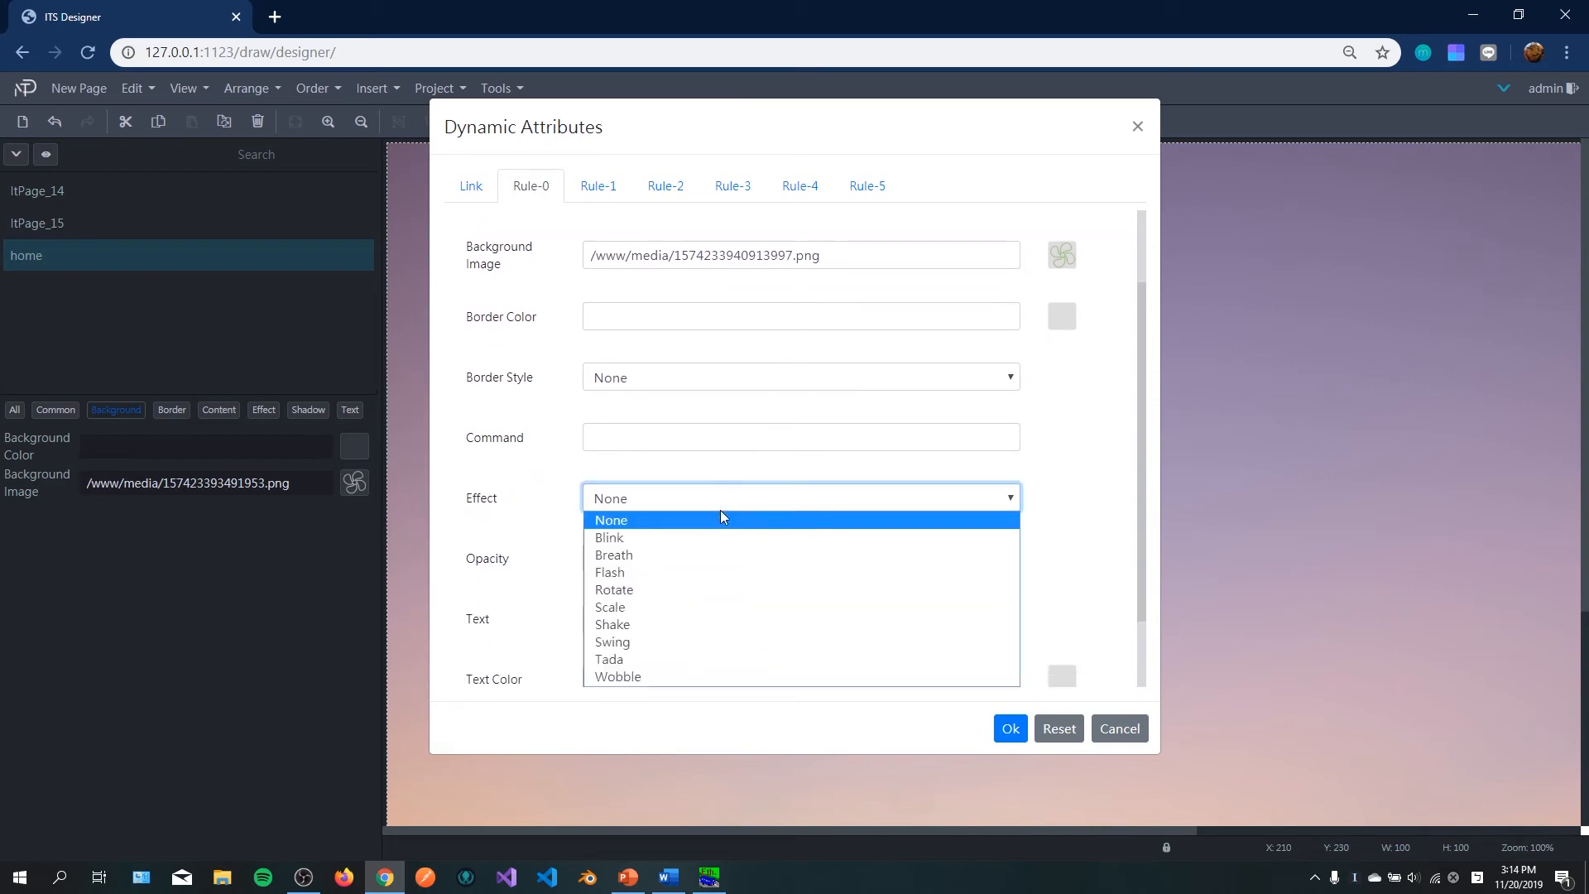
click(644, 589)
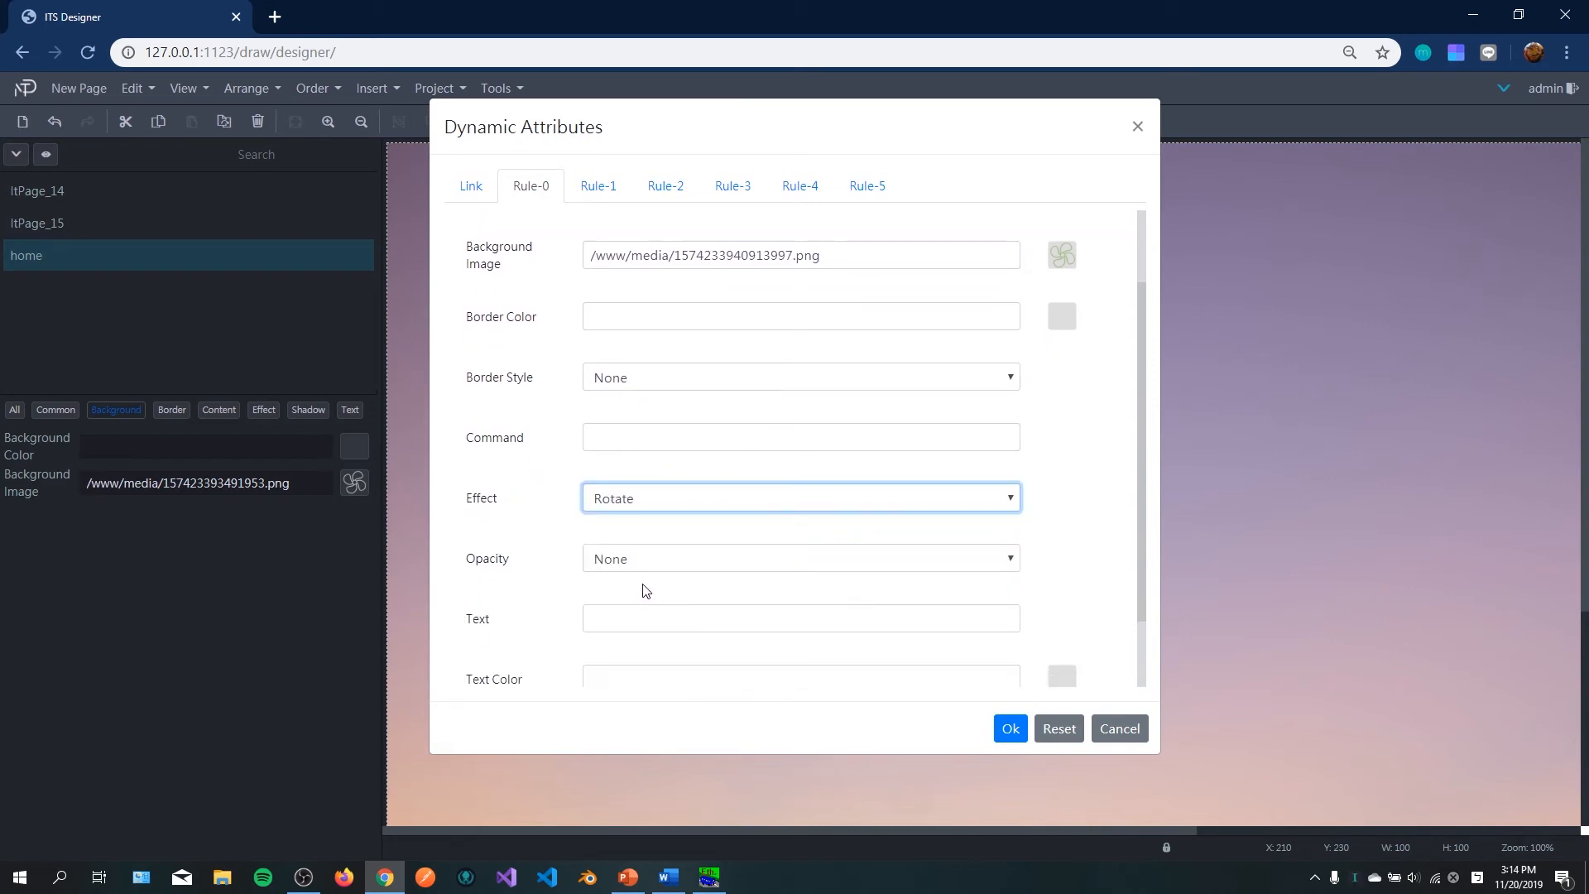
click(1011, 729)
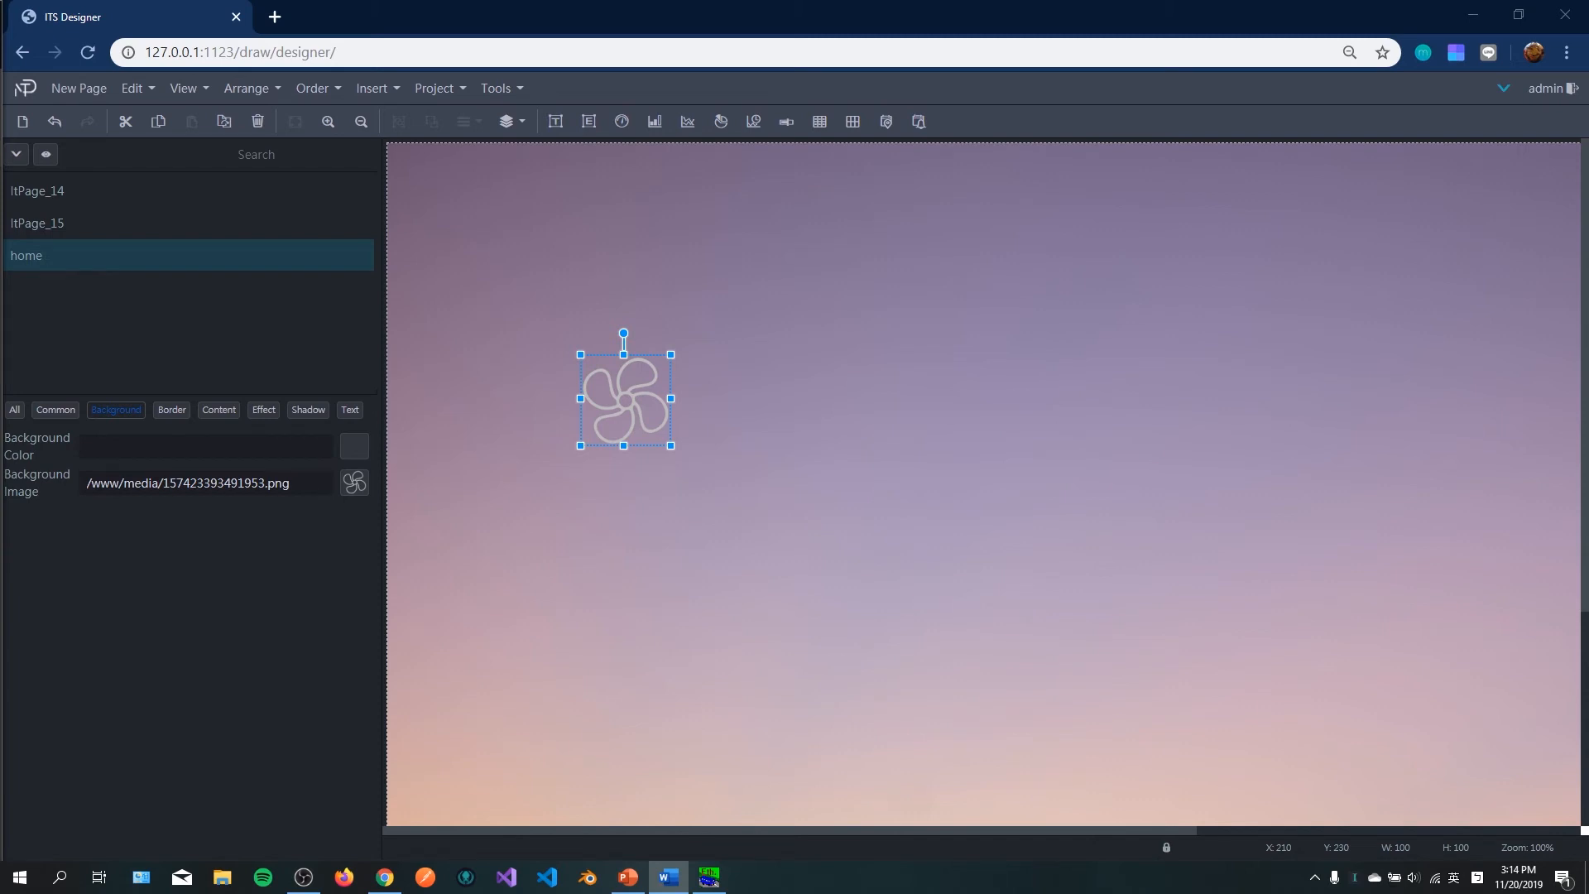
Step: Reopen the fan's Dynamic Attributes, re-enter Rule-0's expression as 1 and confirm the dialog
right_click(635, 390)
click(723, 608)
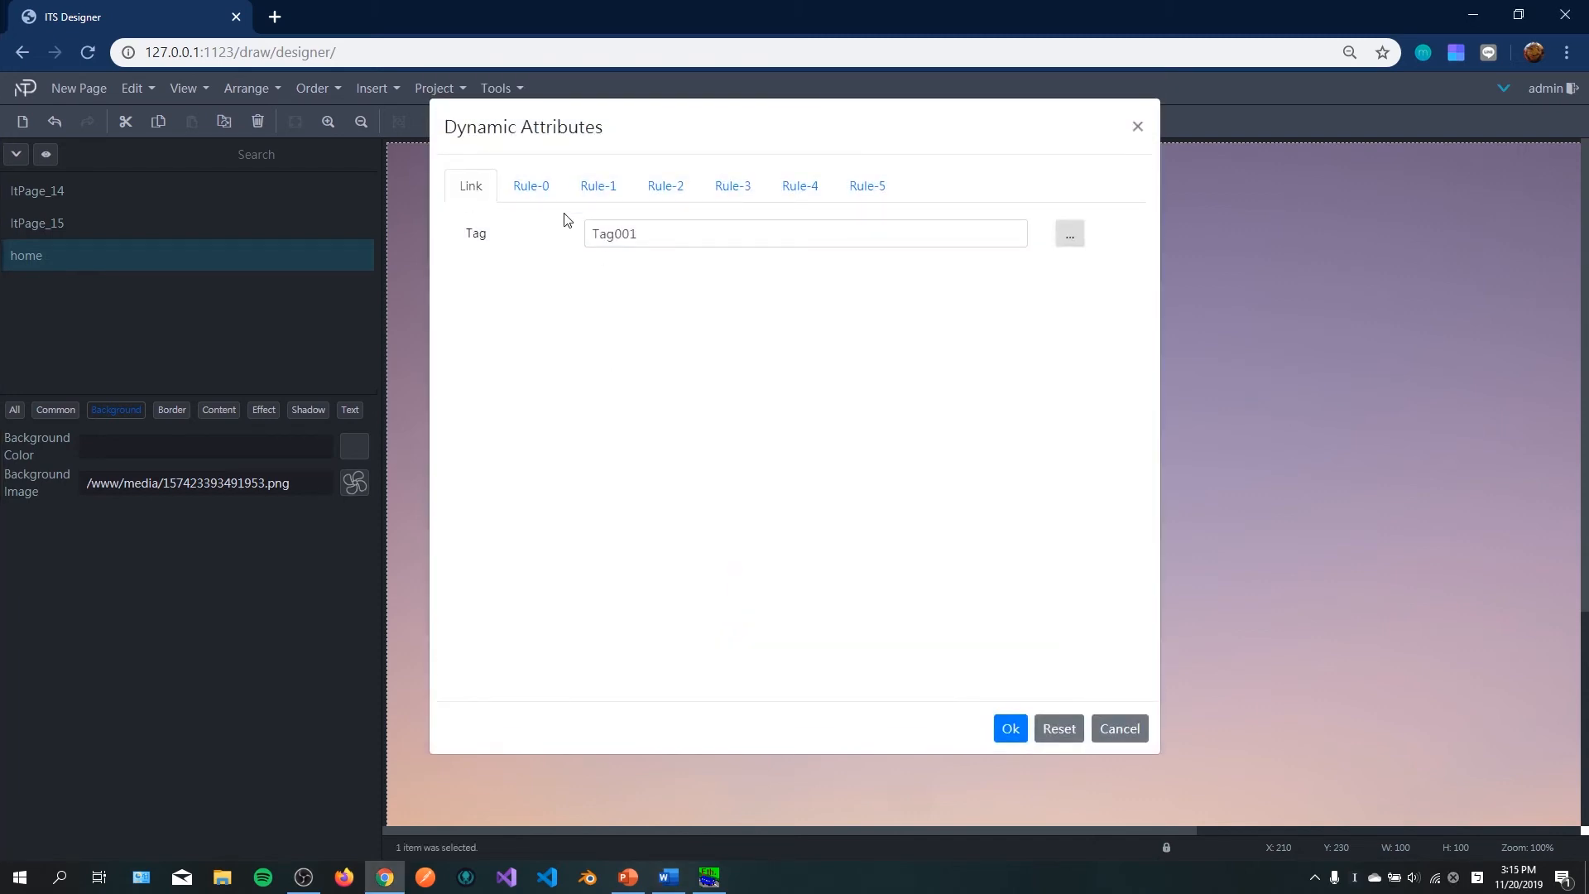
click(528, 190)
scroll(837, 265, up, 2)
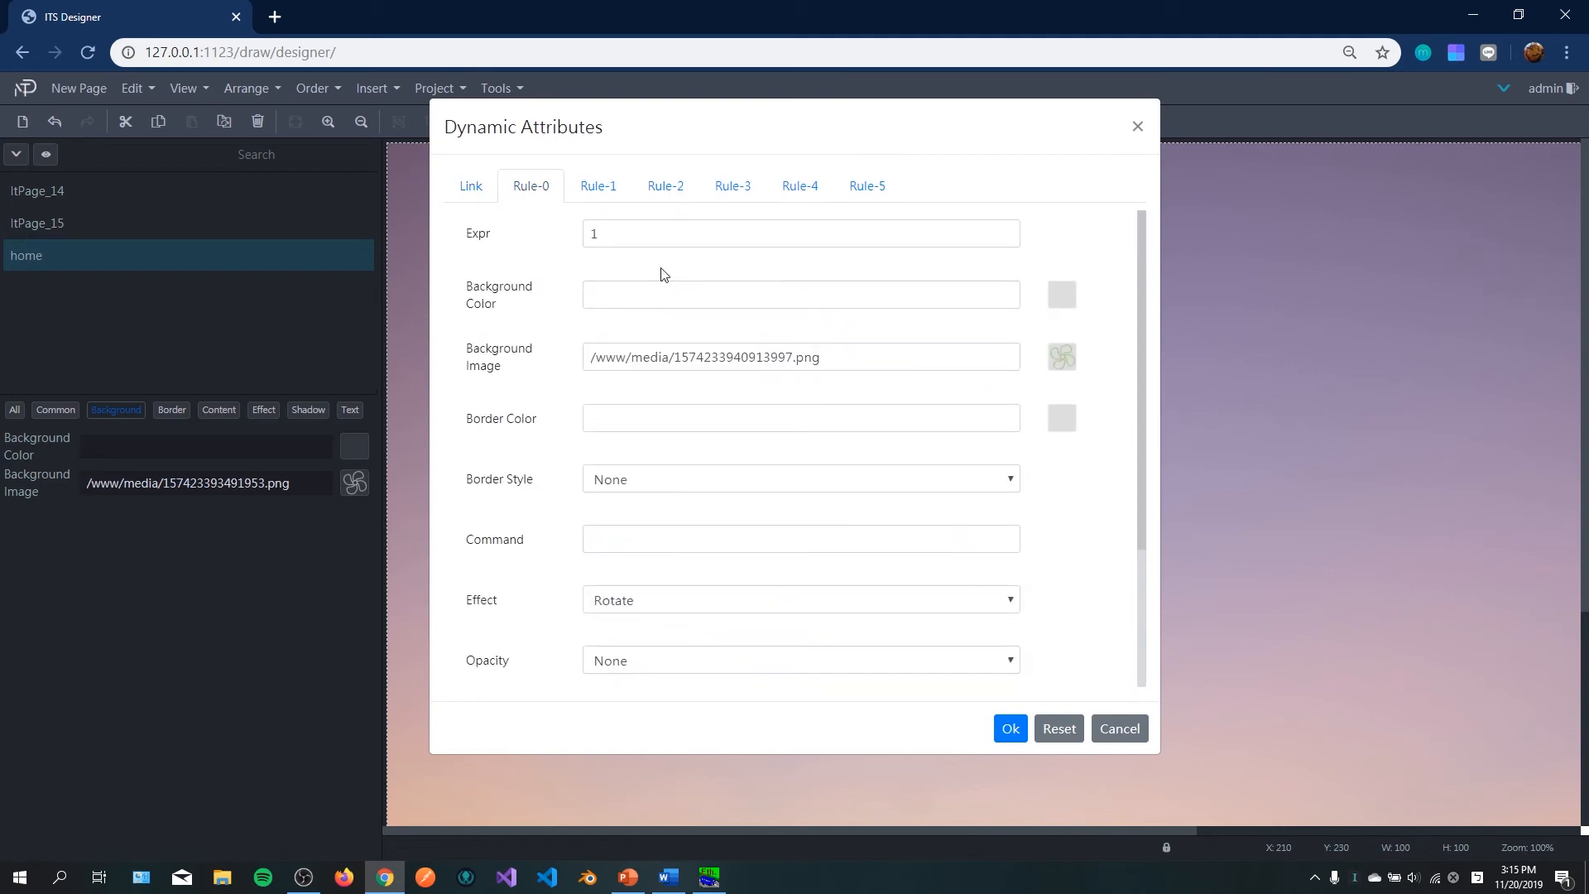
drag(622, 238, 543, 242)
text(0)
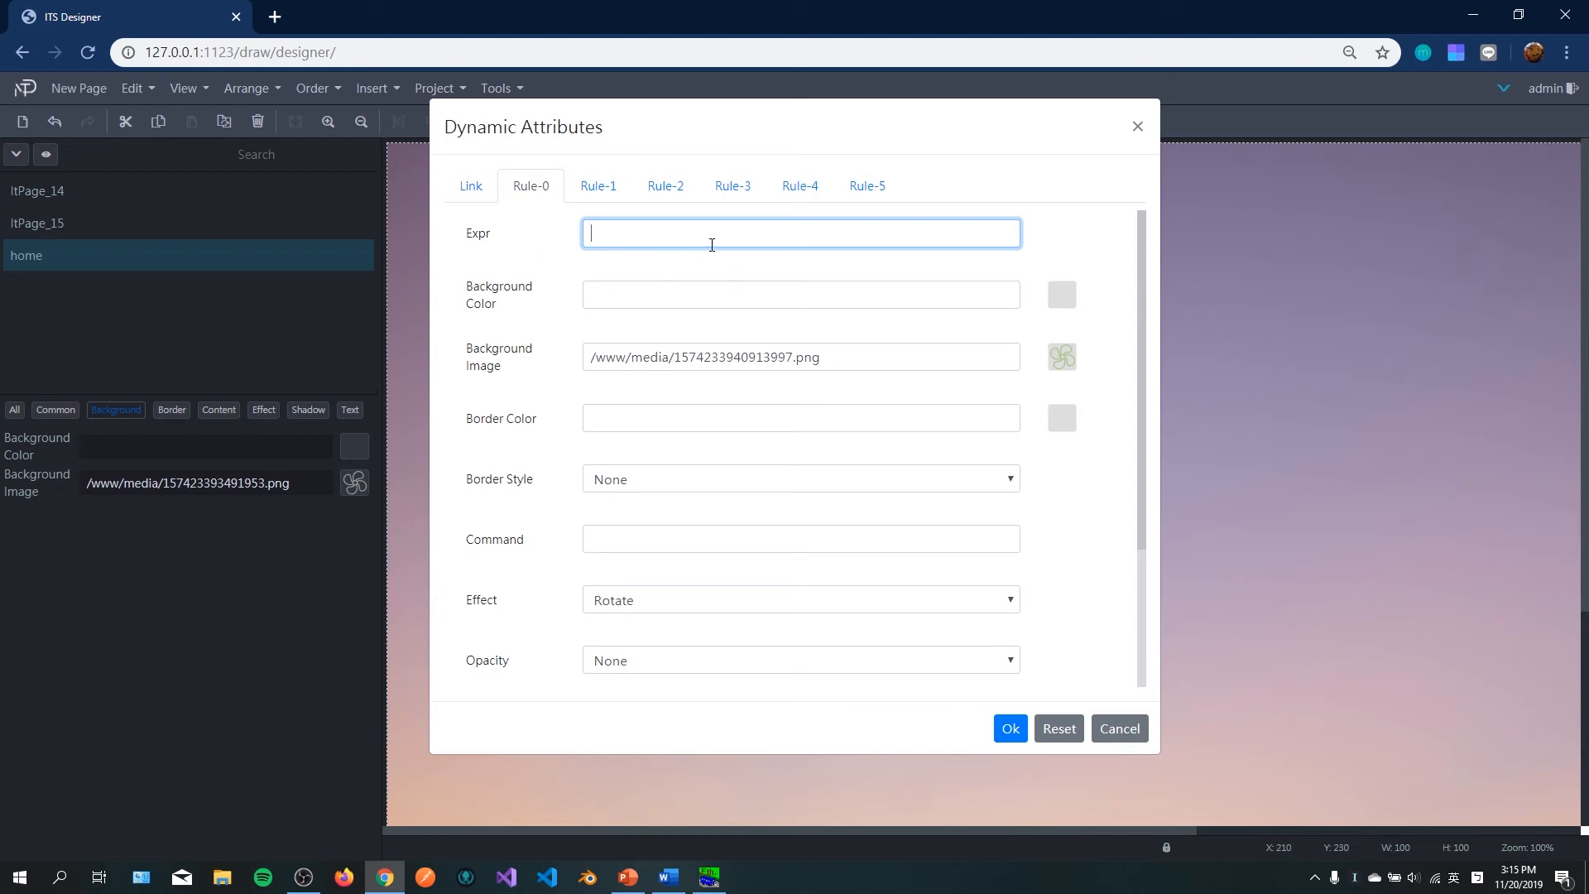
text(1)
click(1010, 731)
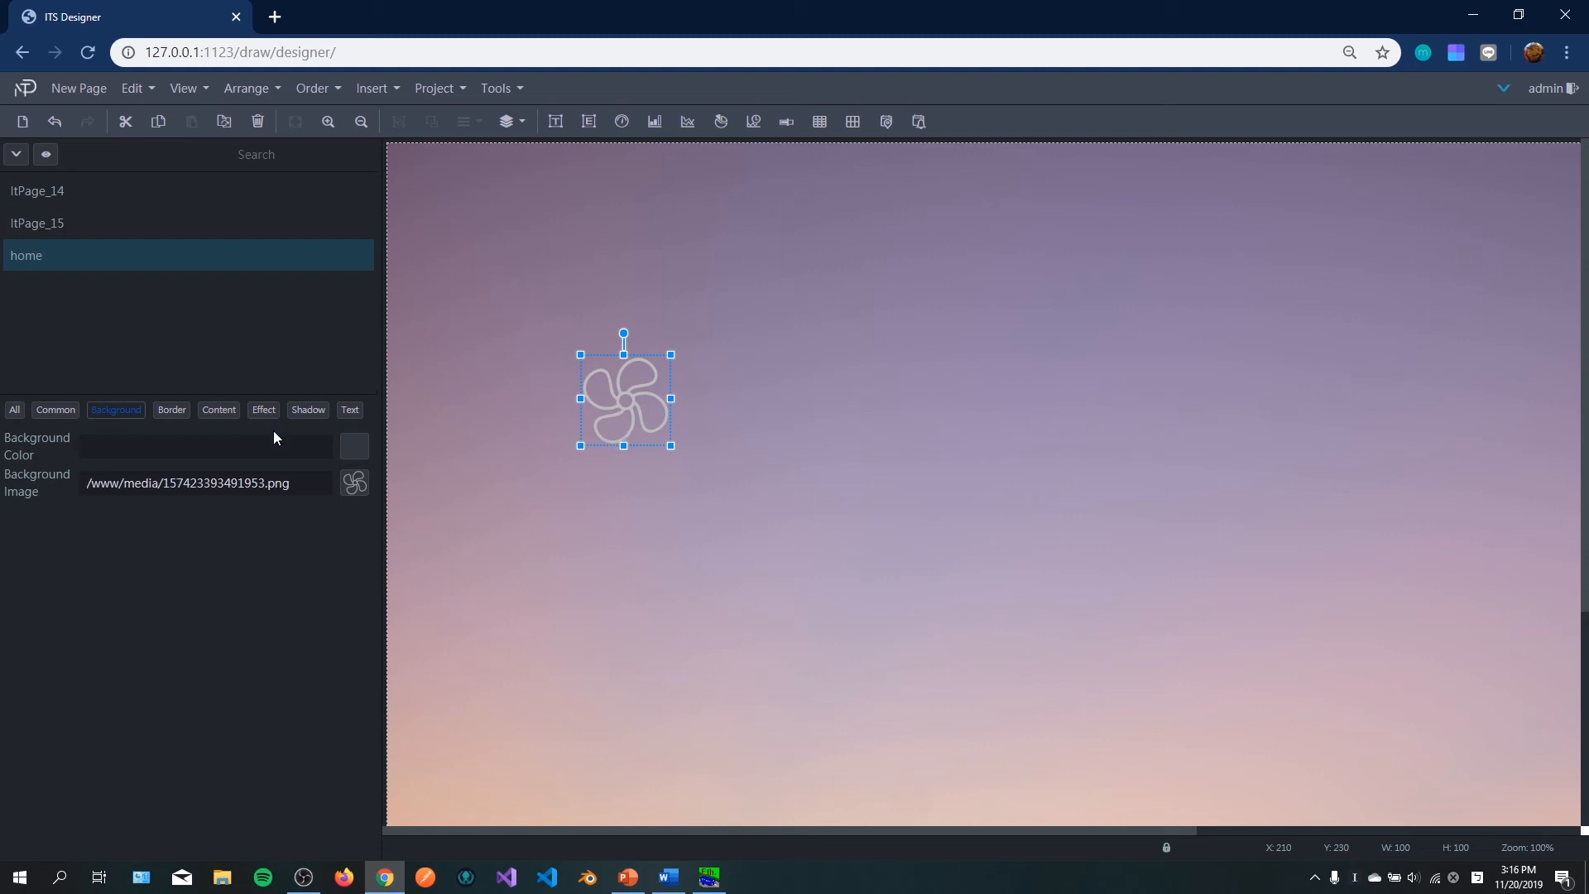
Step: Set the fan element's Click Command to toggle_tag ${T} in its Effect properties
click(264, 411)
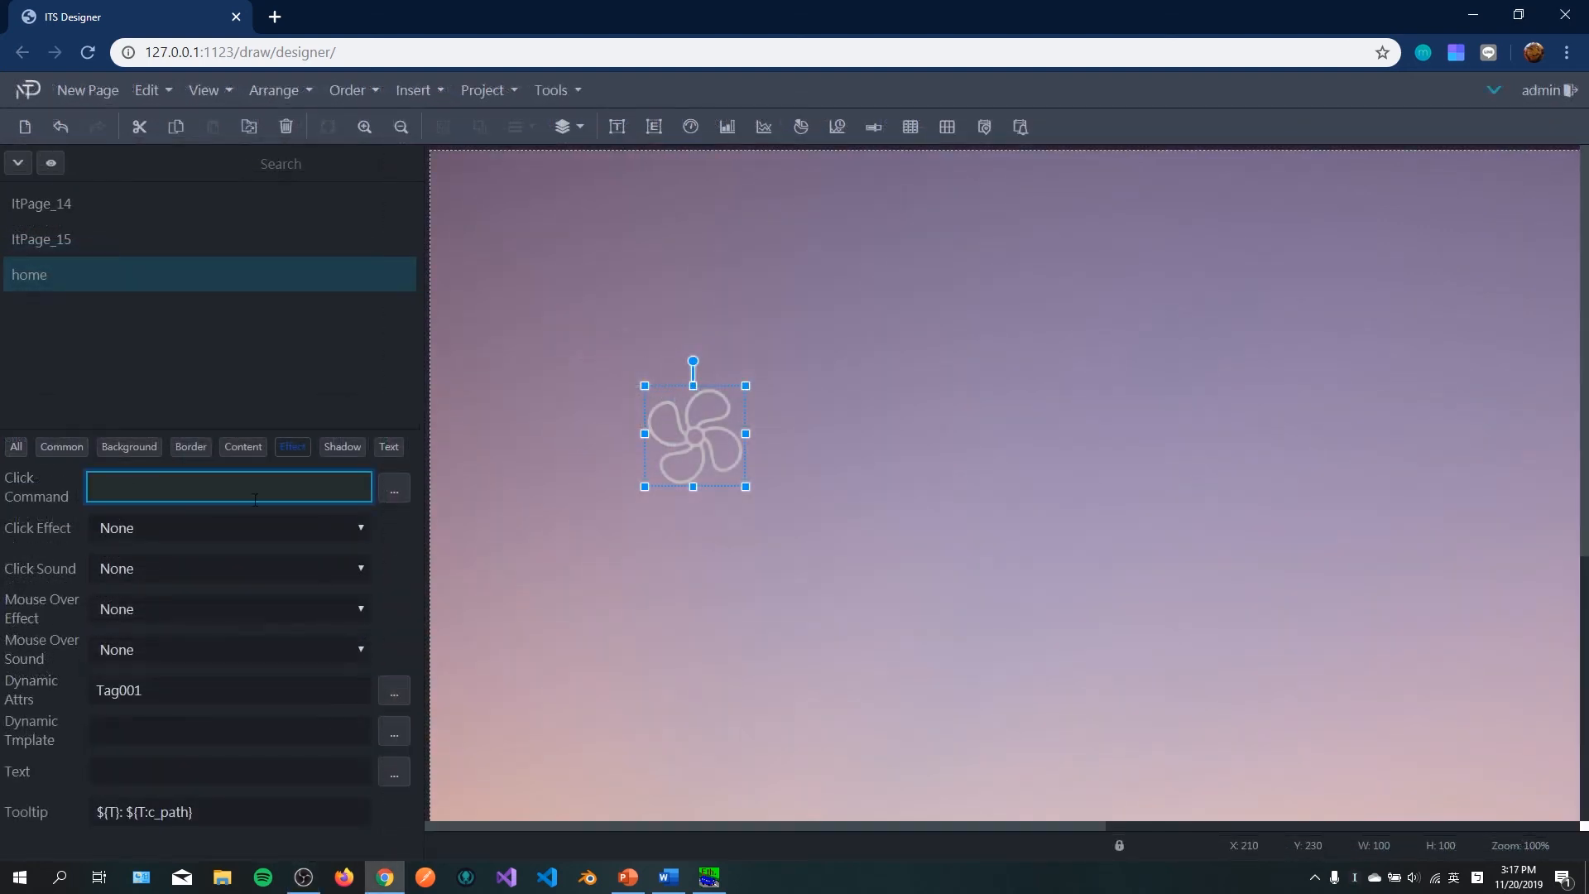
text(toggle_tag)
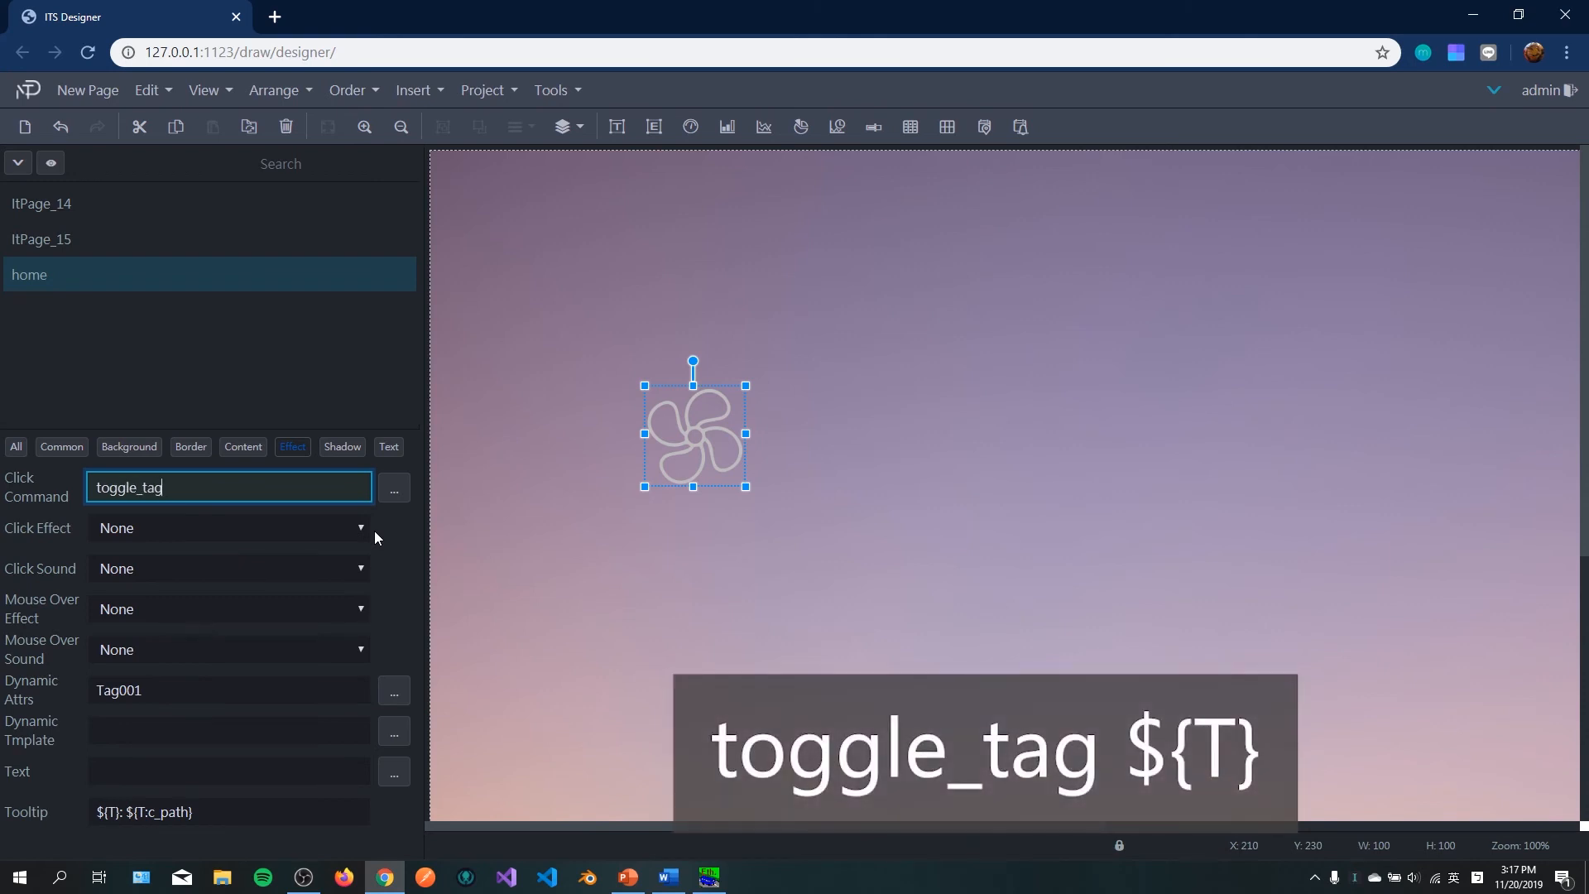
text( ${T})
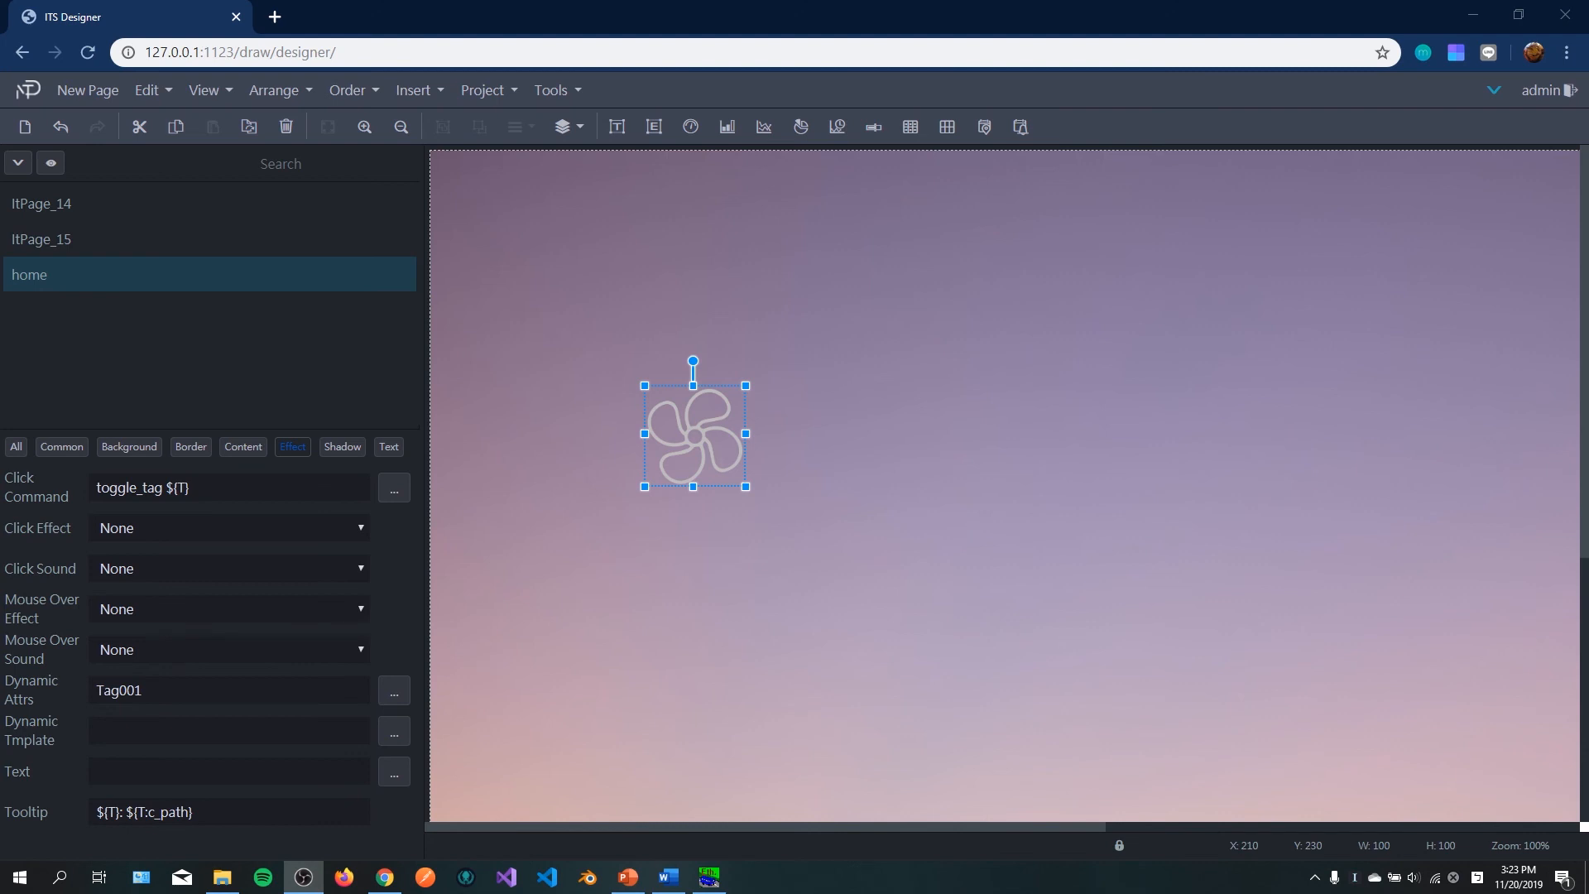
Step: Run the project to open the home page in the viewer and switch to the Modbus TCP/IP PLC simulator
click(494, 92)
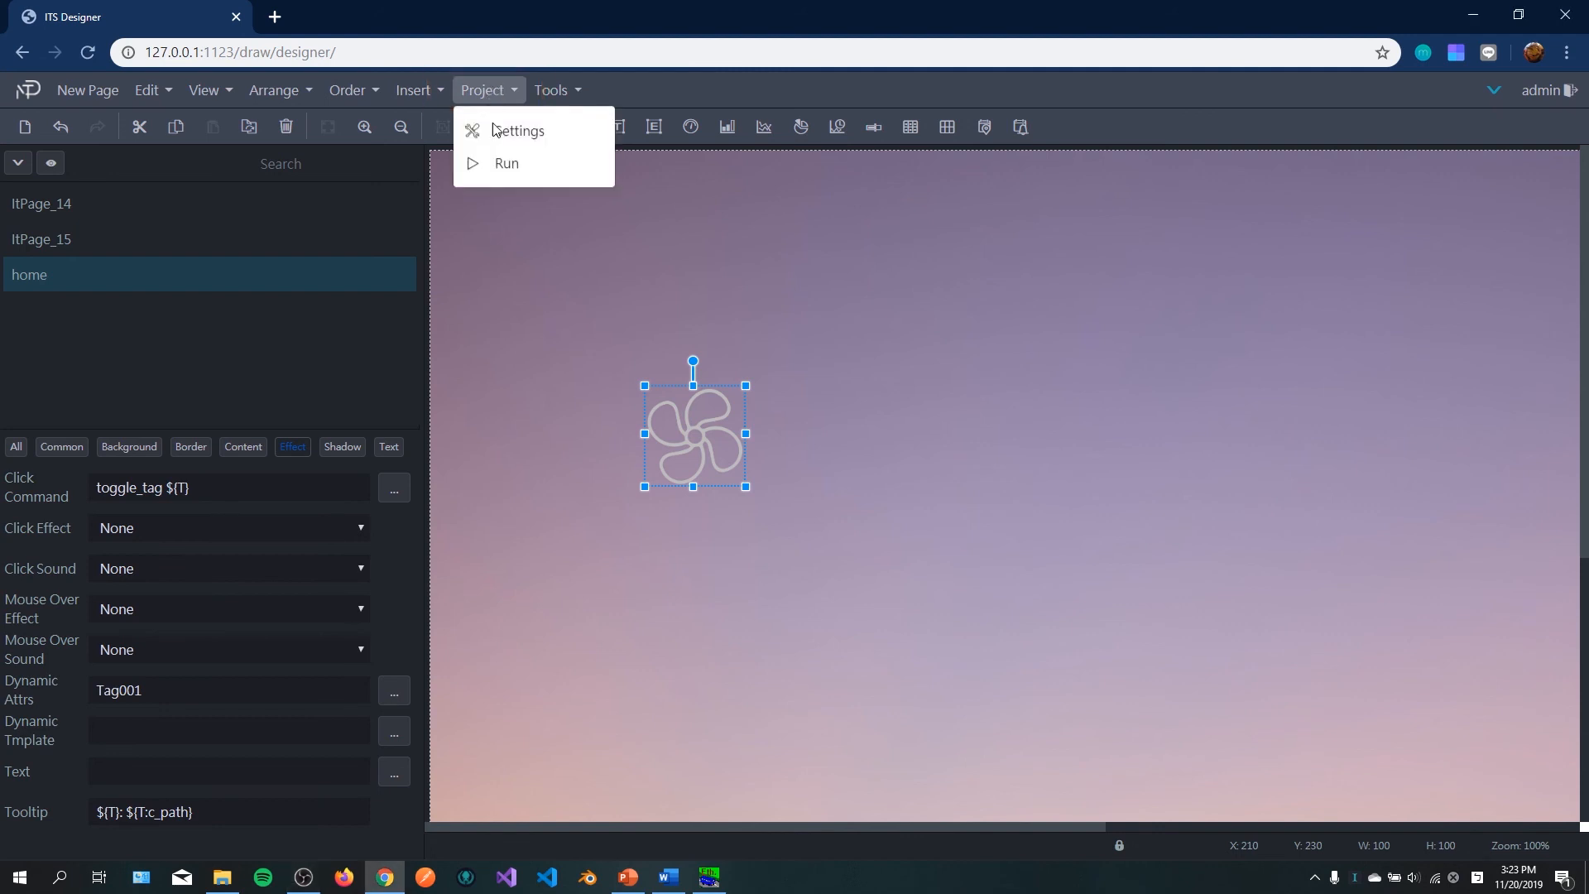
click(505, 164)
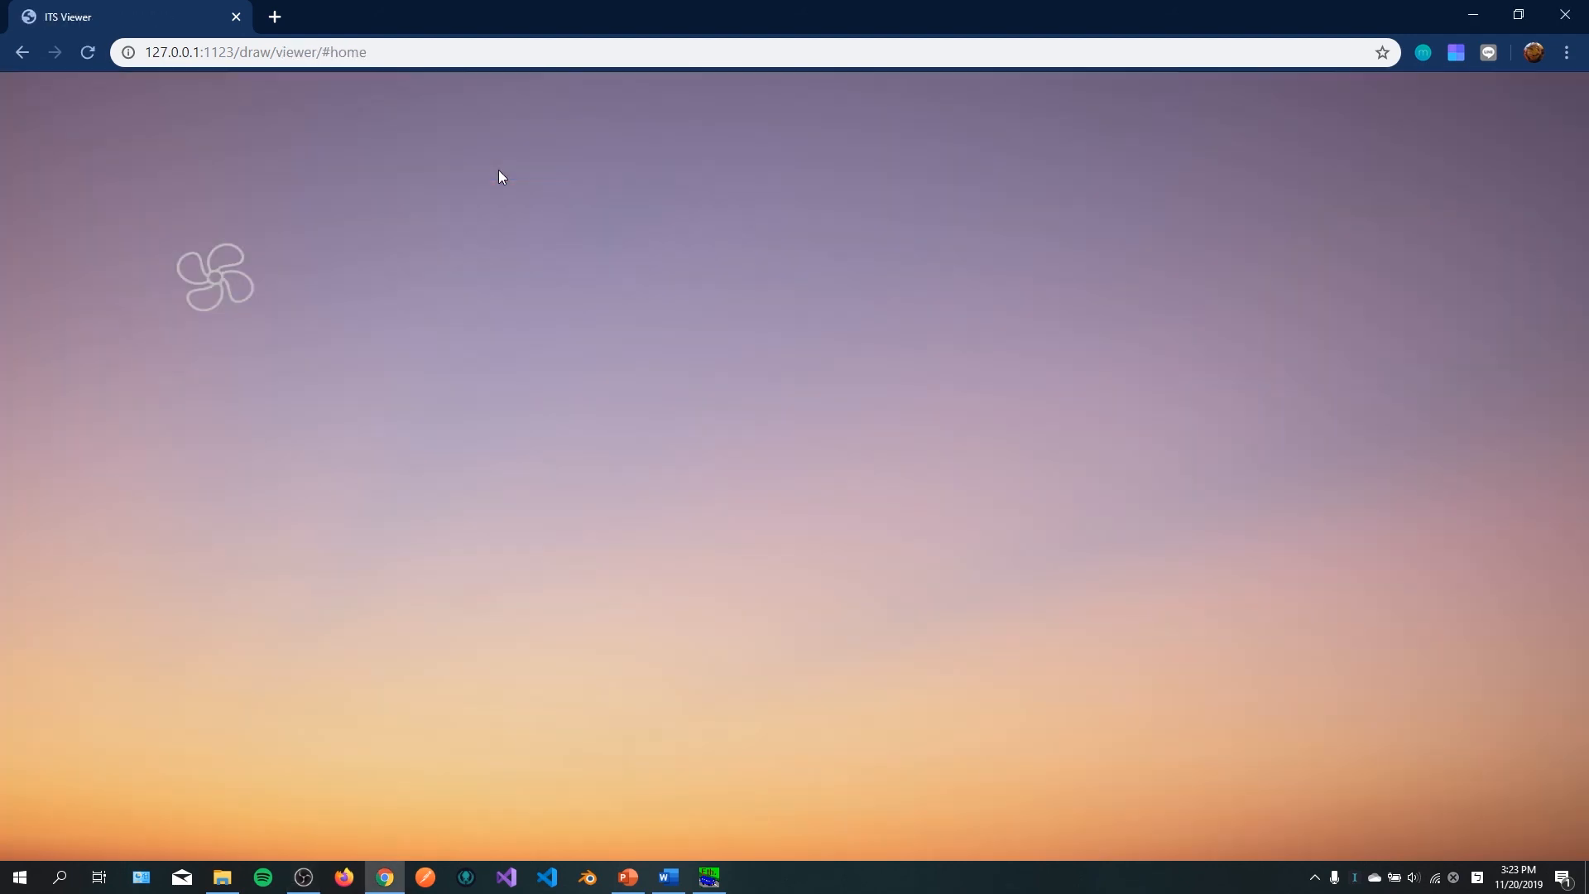
key(ctrl+F3)
click(711, 877)
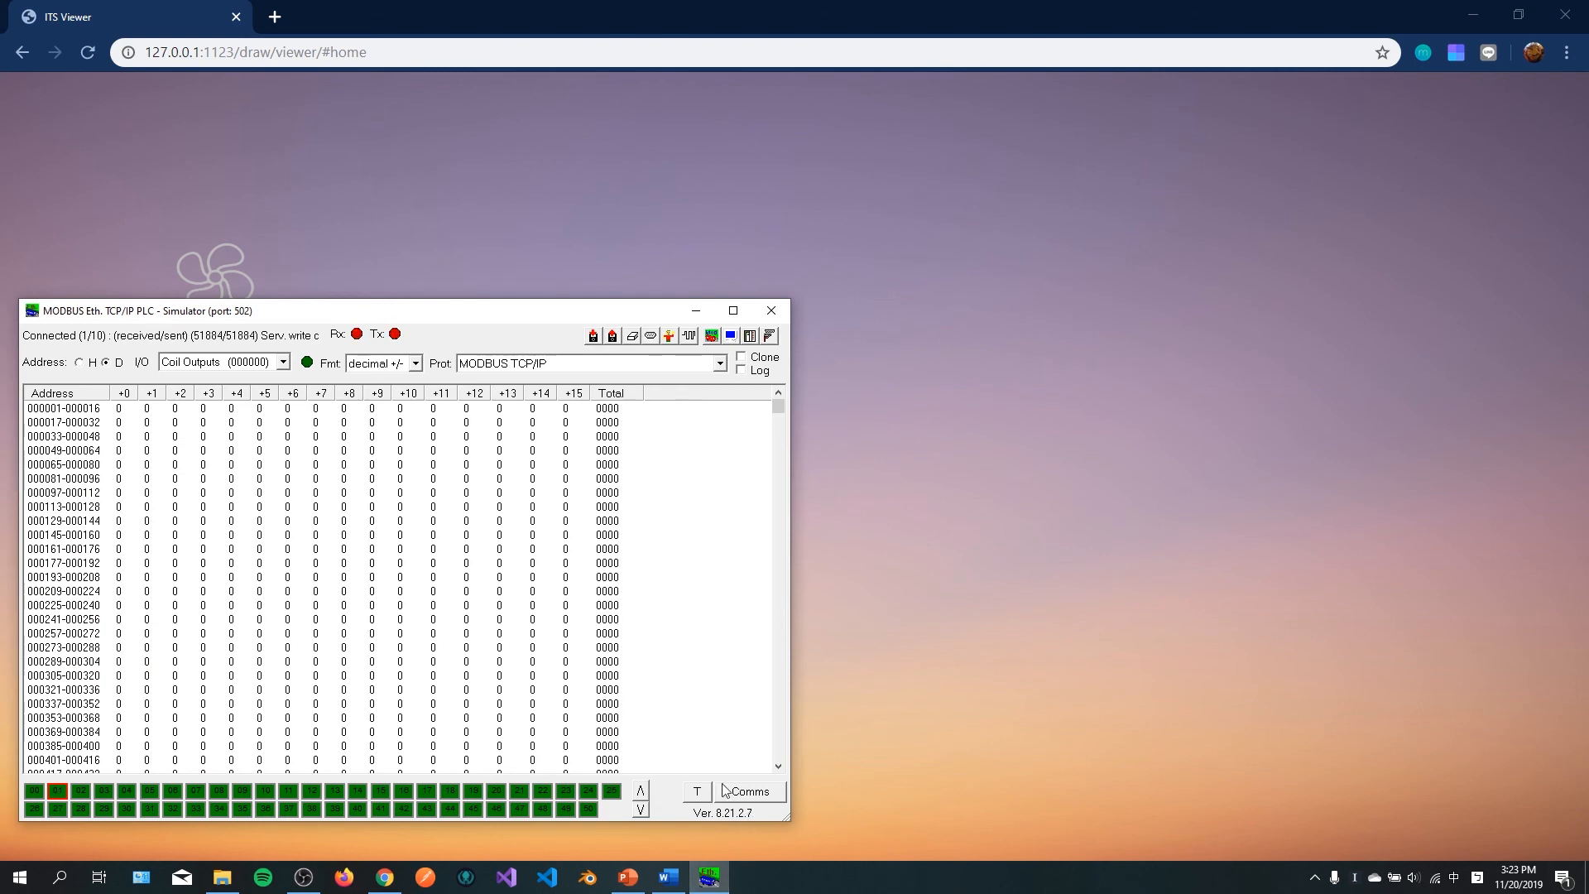
Step: Arrange the simulator beside the restored viewer window and click the fan in the running page to toggle Tag001
drag(453, 319, 435, 362)
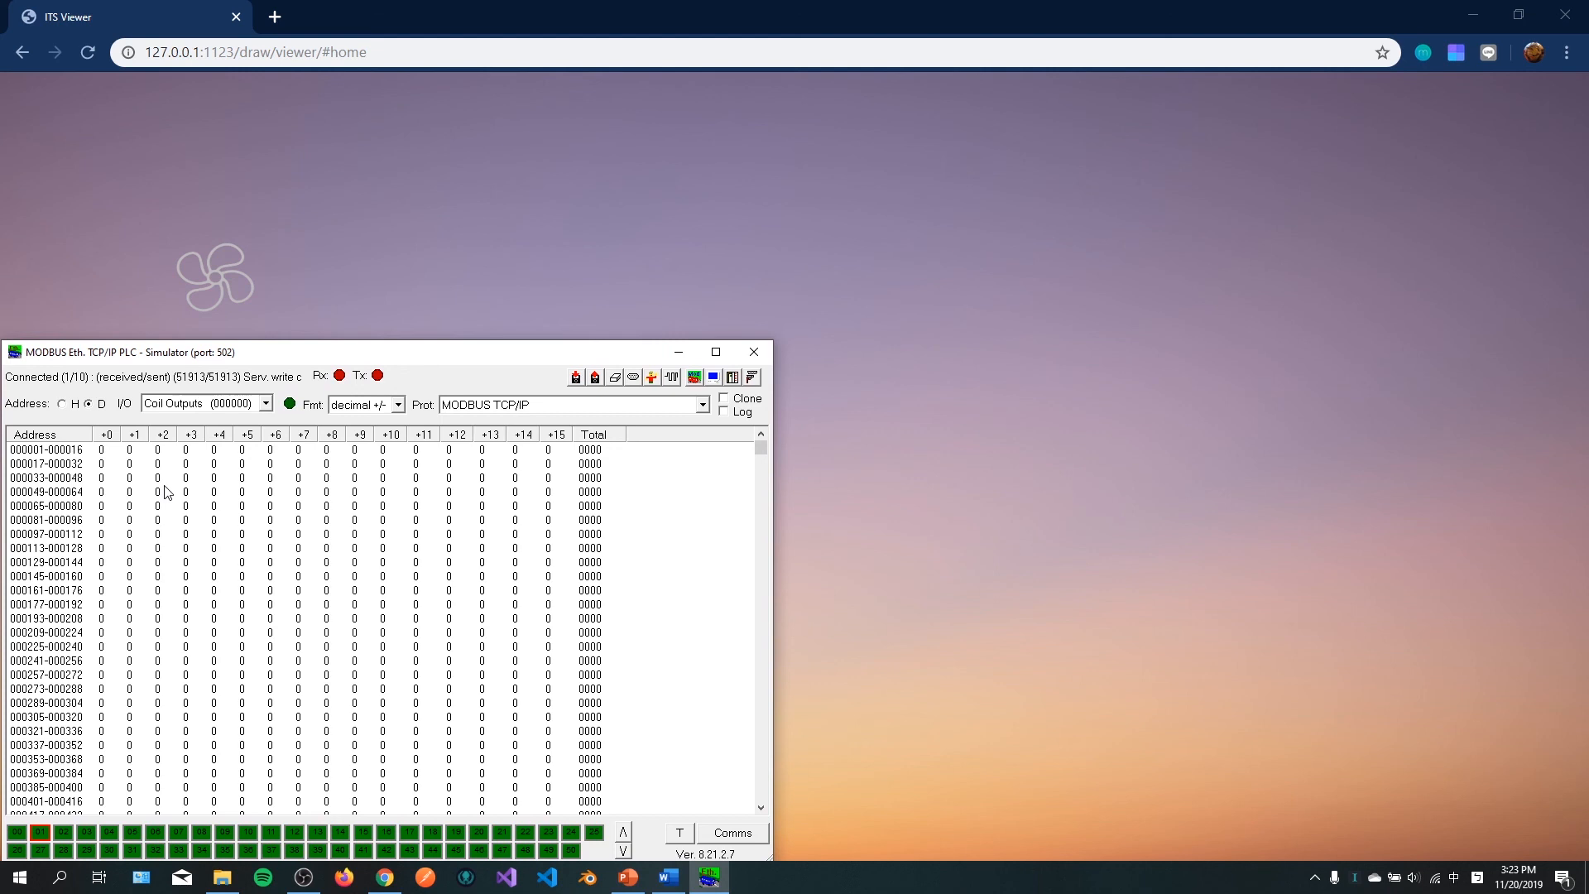
double_click(102, 451)
click(1518, 14)
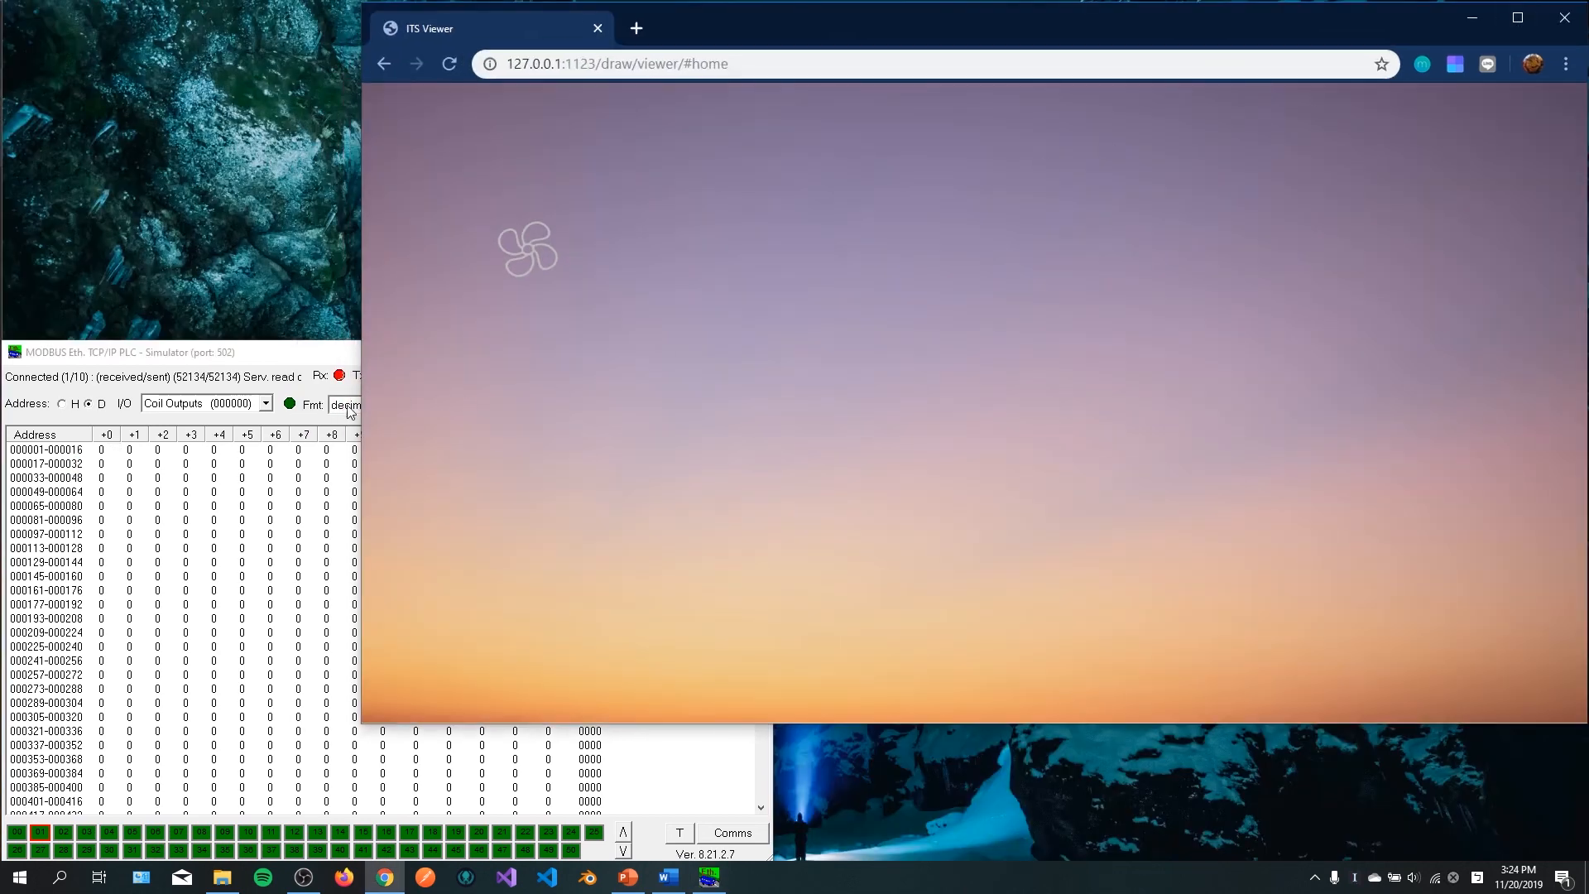
drag(328, 362, 354, 310)
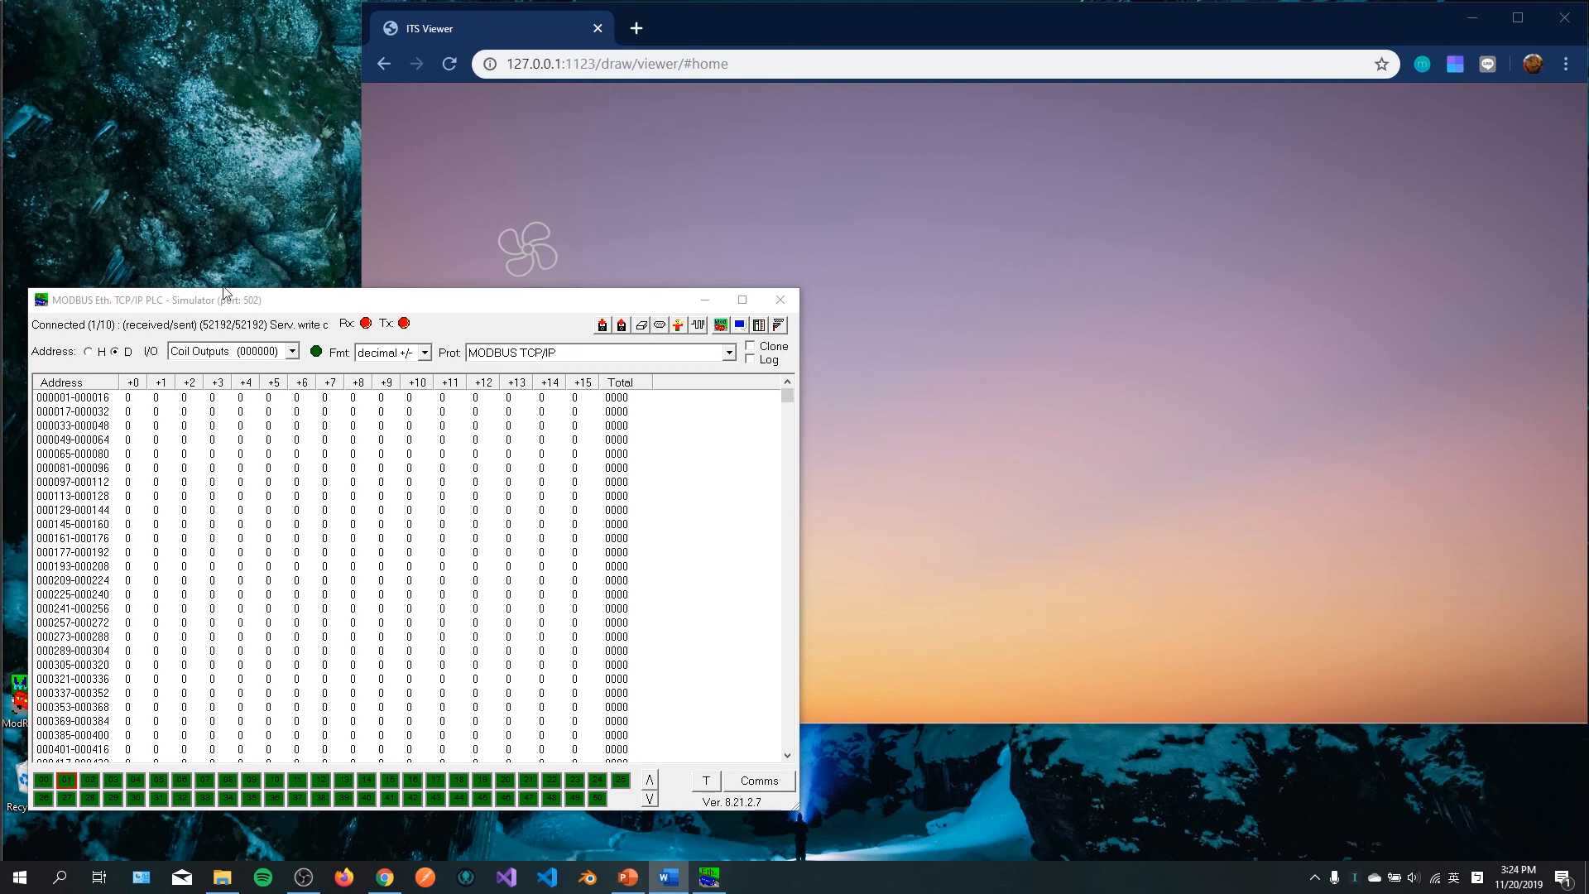
click(526, 248)
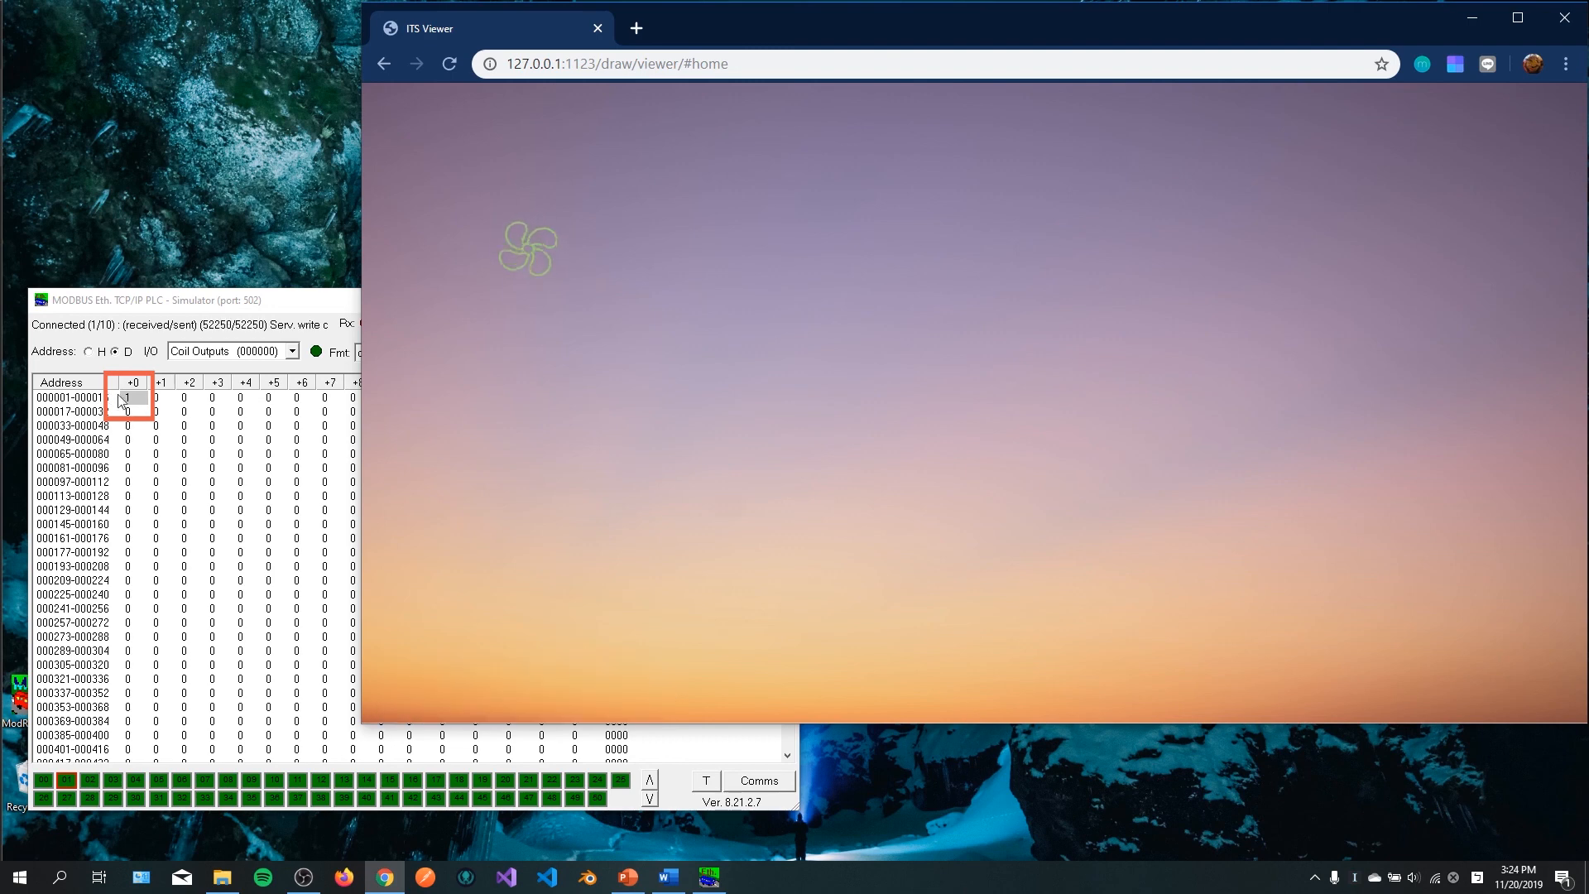
click(527, 249)
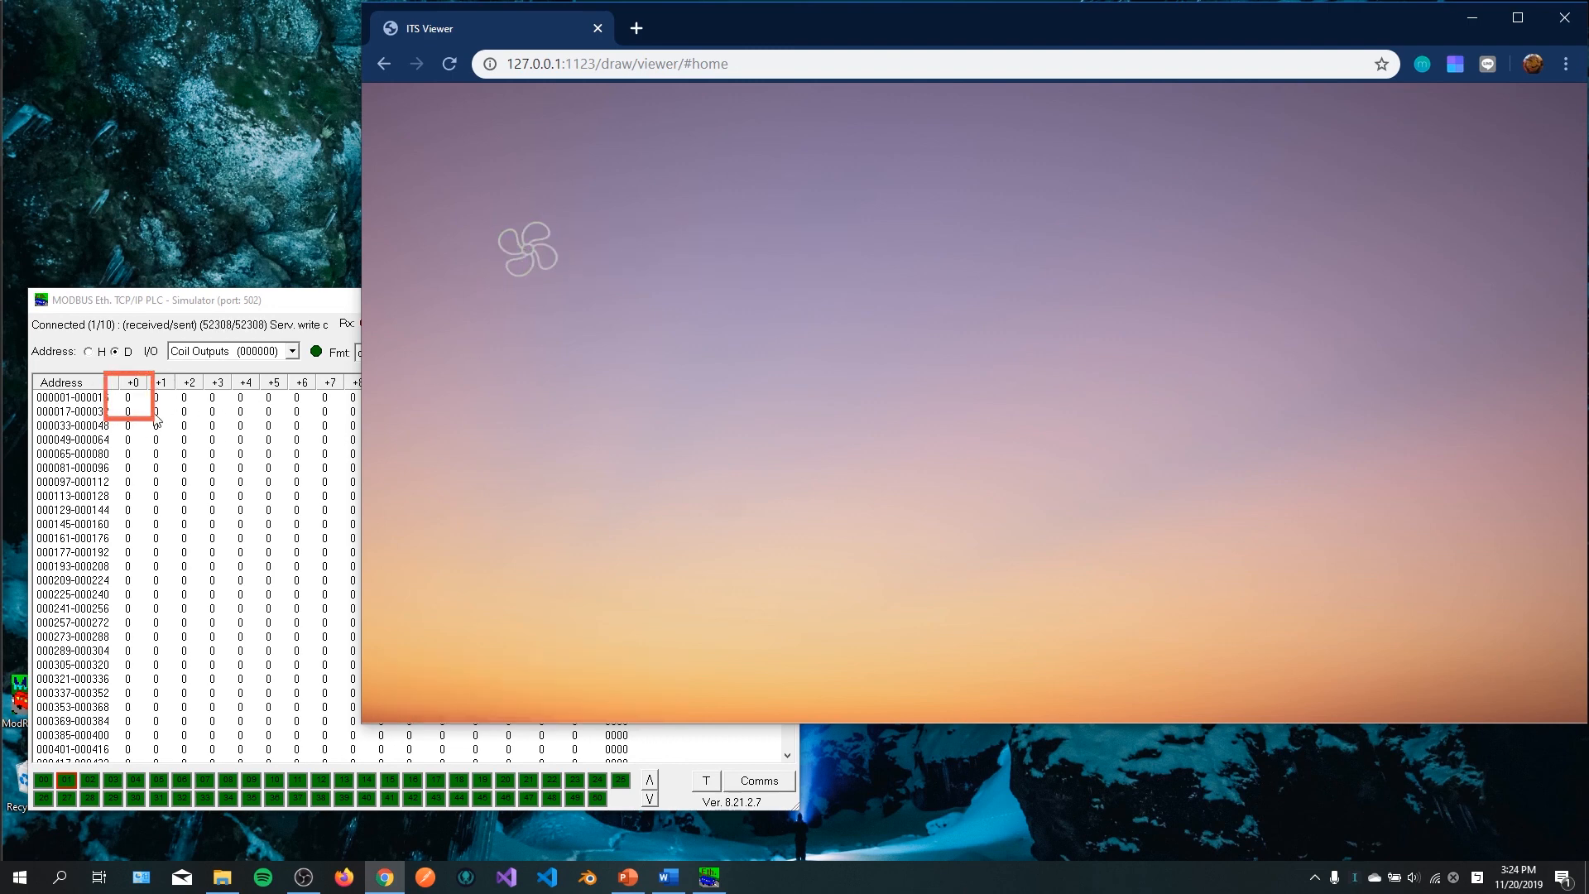
click(534, 259)
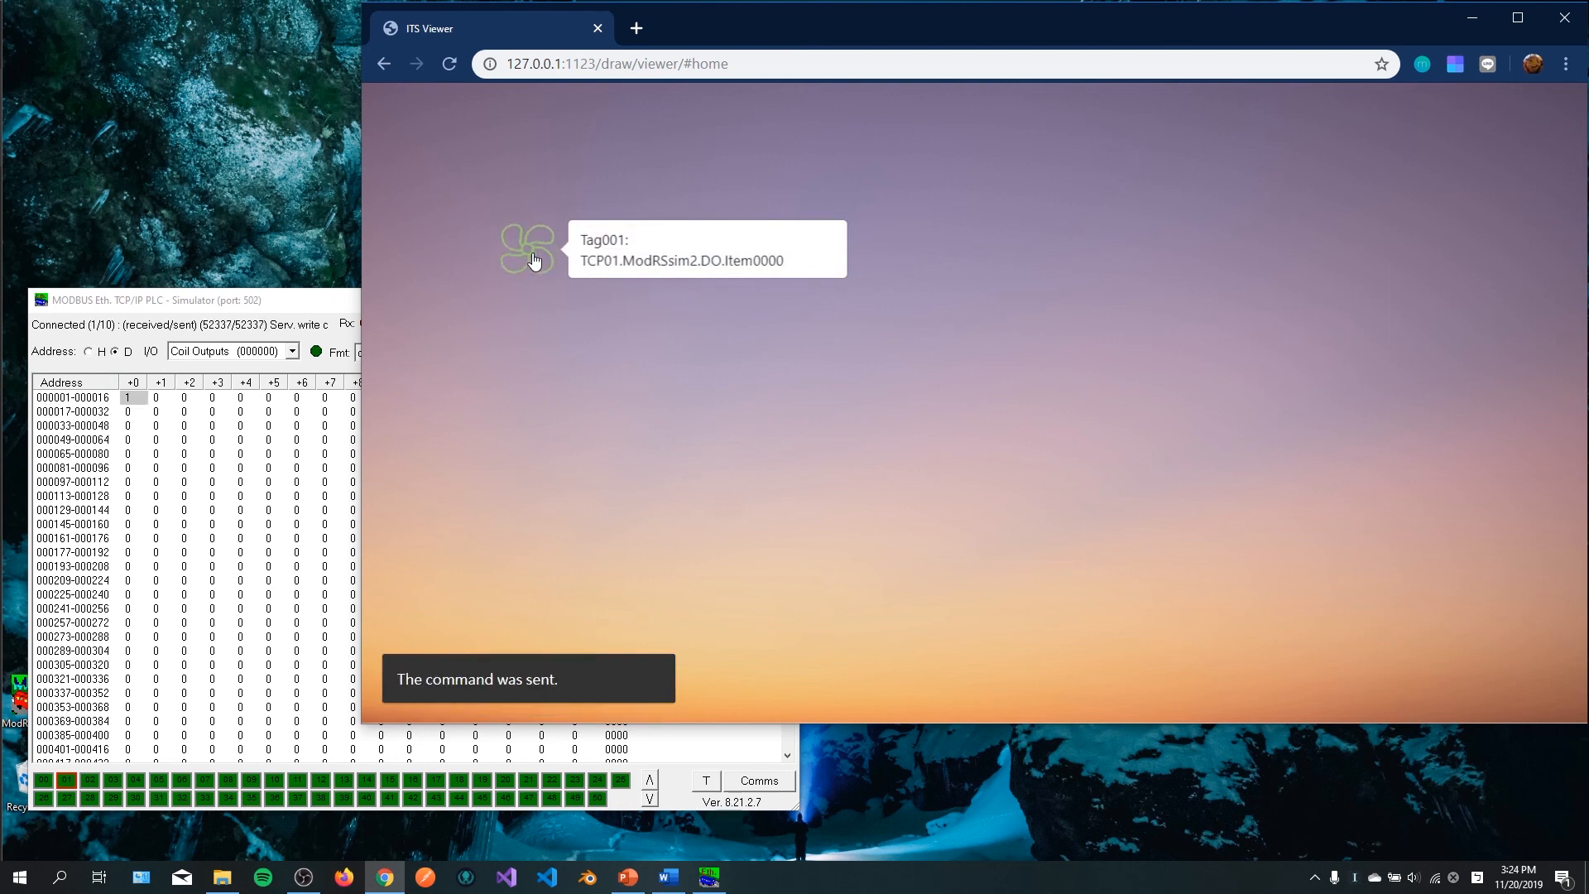